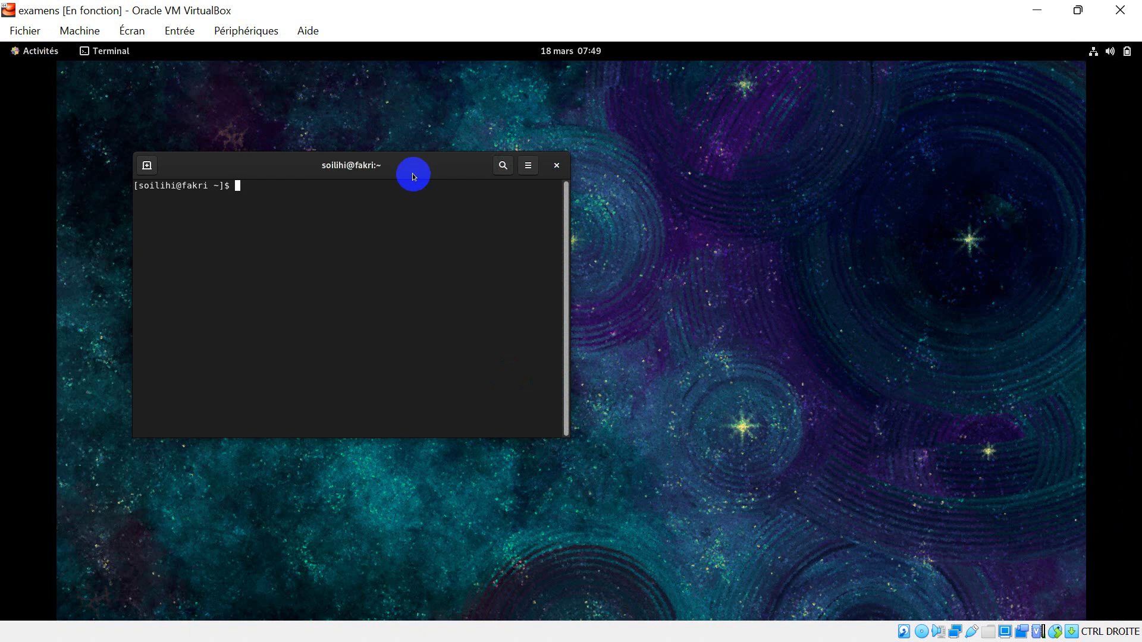
Move the terminal window towards the upper-left corner of the desktop and enlarge its text by four zoom increments.
left_click_drag(411, 172, 345, 92)
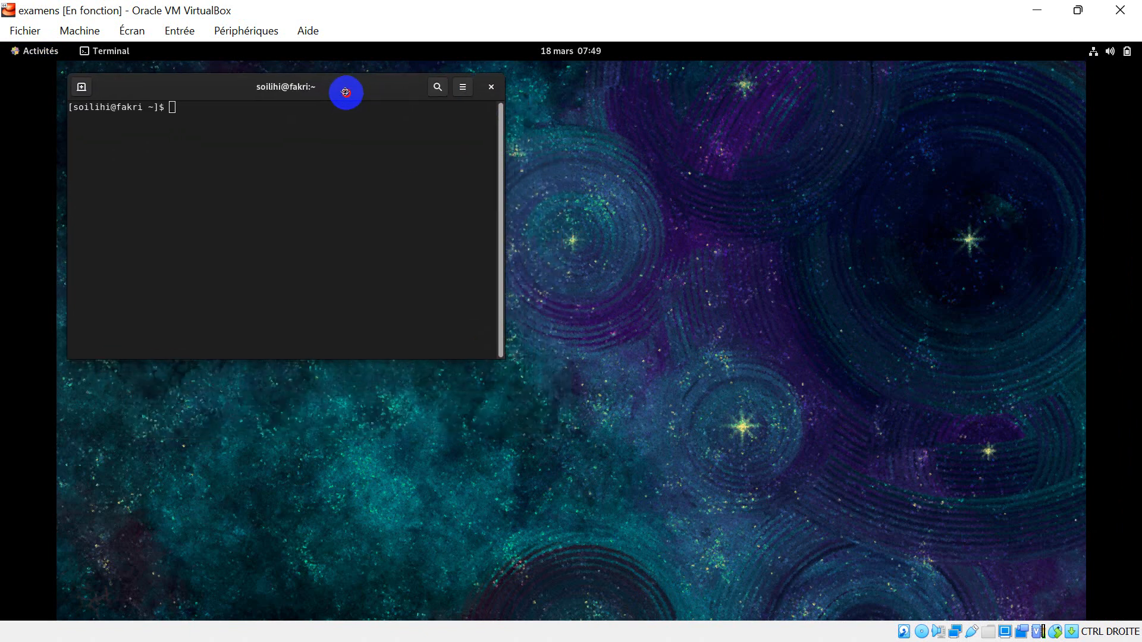
left_click(463, 88)
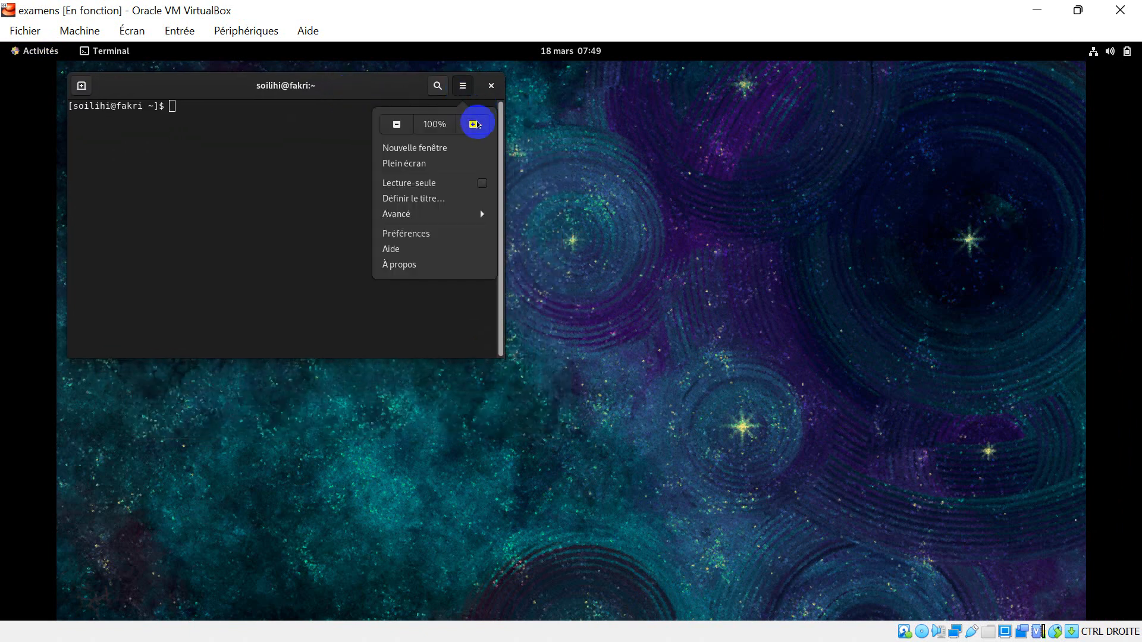
left_click(473, 125)
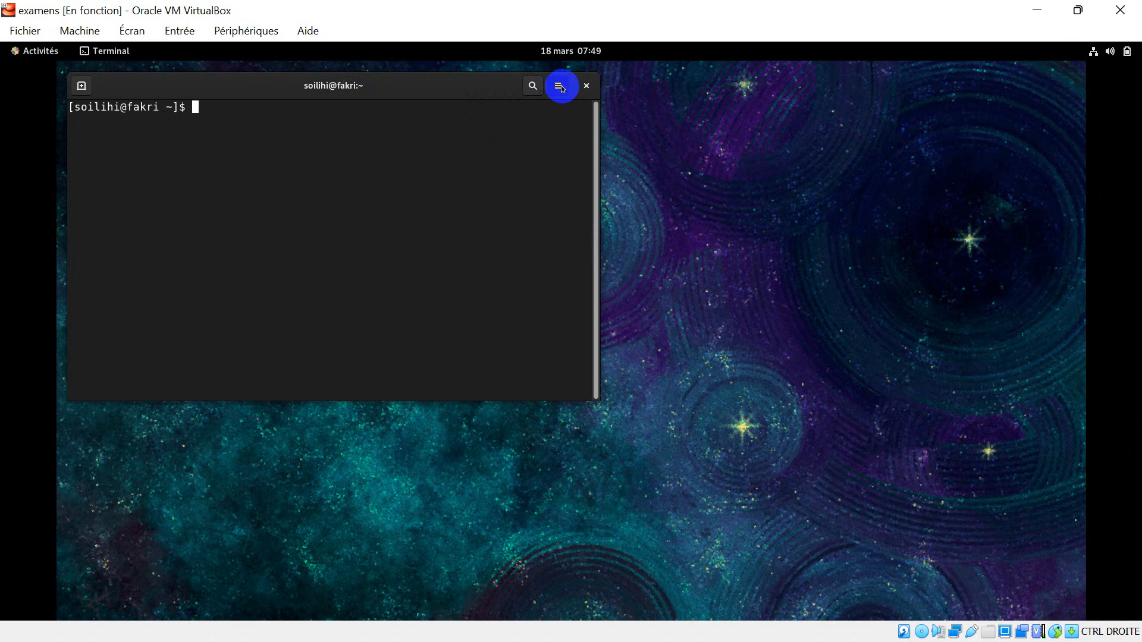
left_click(562, 86)
left_click(571, 124)
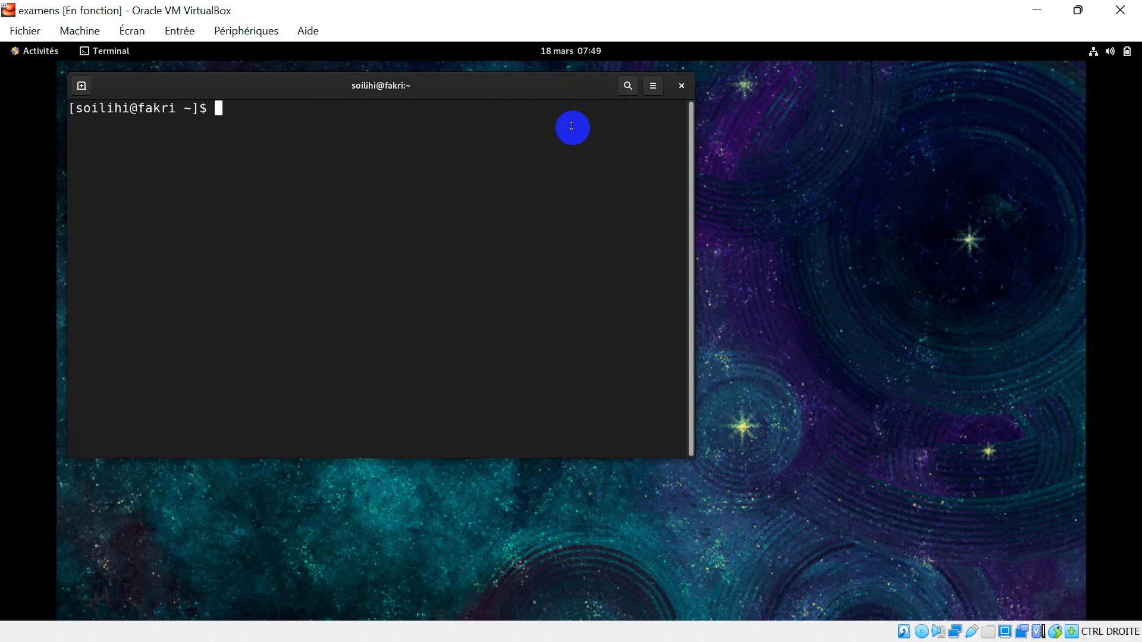
left_click(653, 86)
left_click(662, 125)
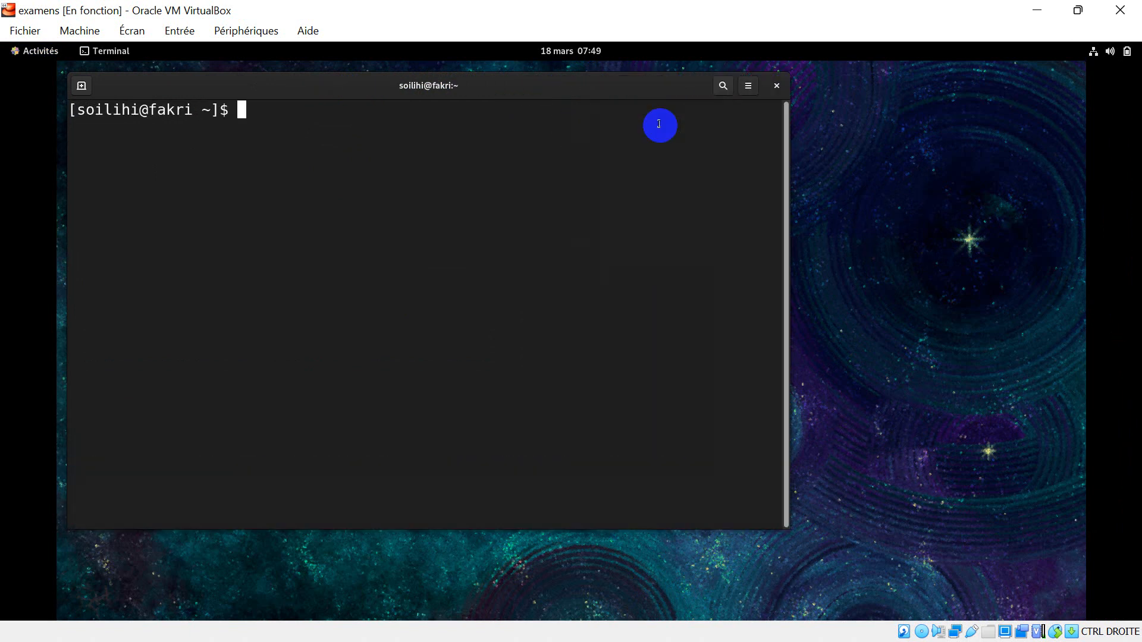
left_click(748, 88)
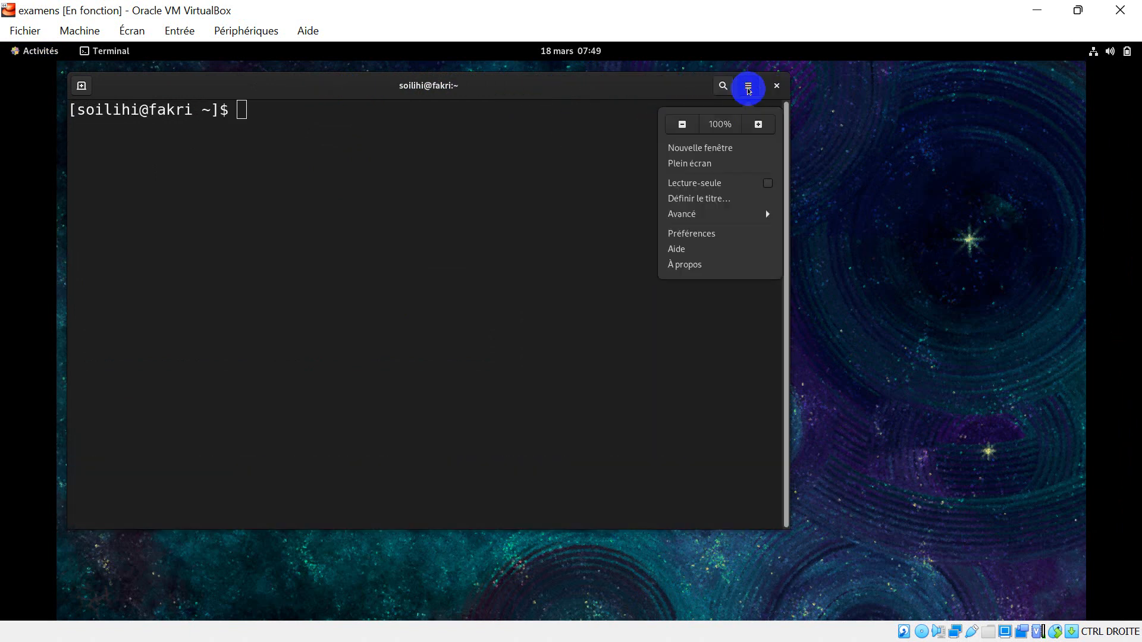
left_click(756, 123)
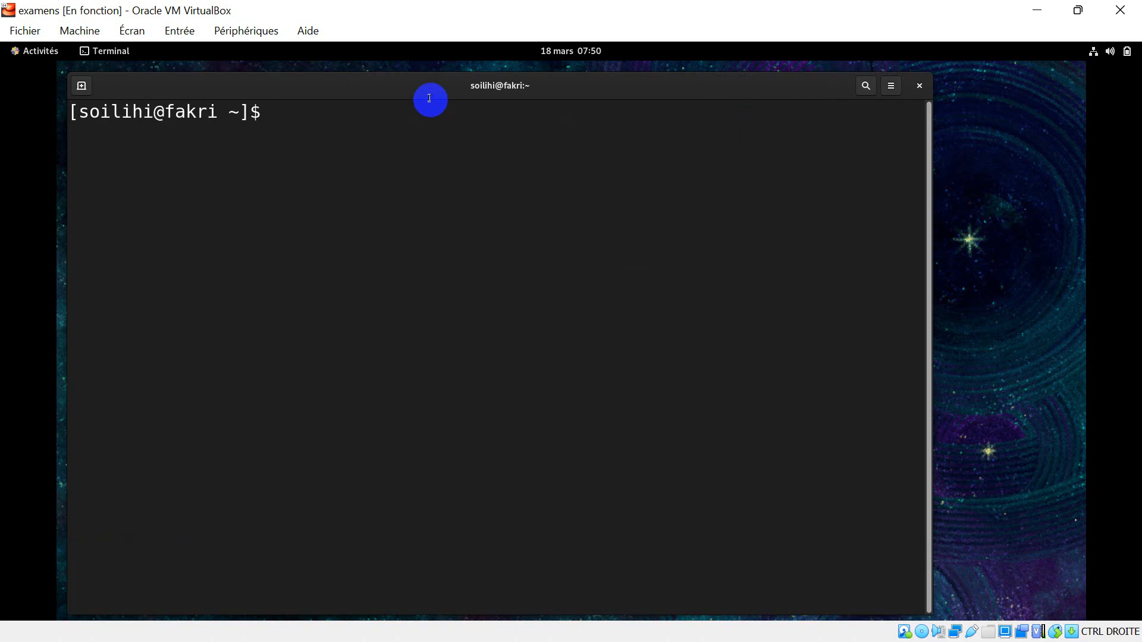
mouse_move(635, 90)
left_mouse_down()
mouse_move(635, 78)
mouse_move(629, 88)
left_mouse_up()
Try to open /etc/named.conf in vim as the regular user, and quit the editor without saving.
type("vi")
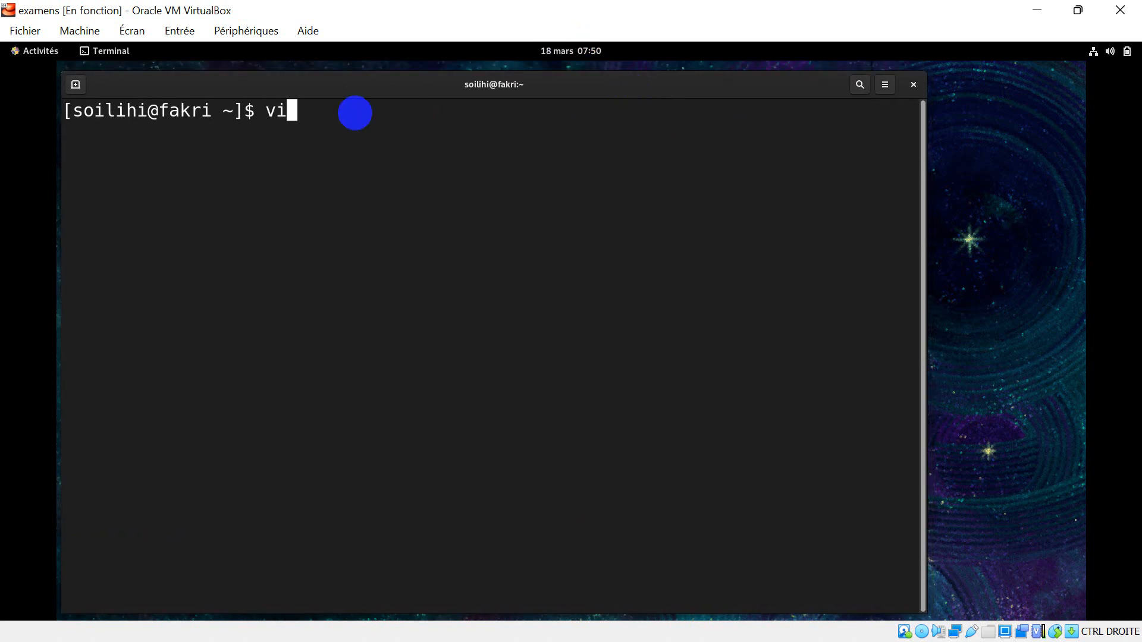
type("m /et")
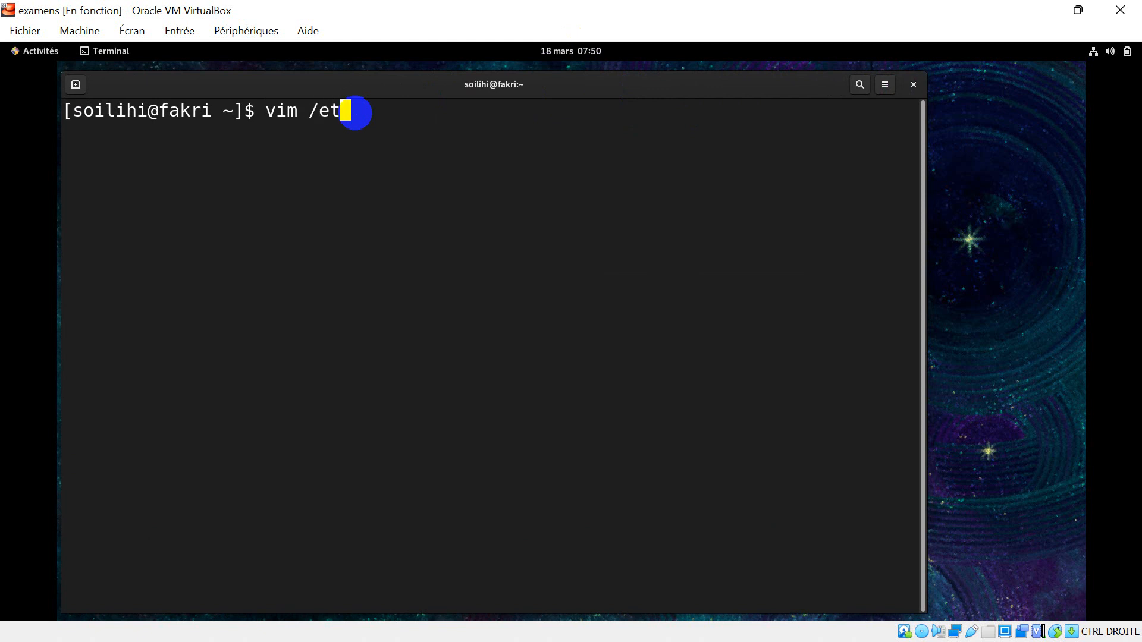
type("c/n")
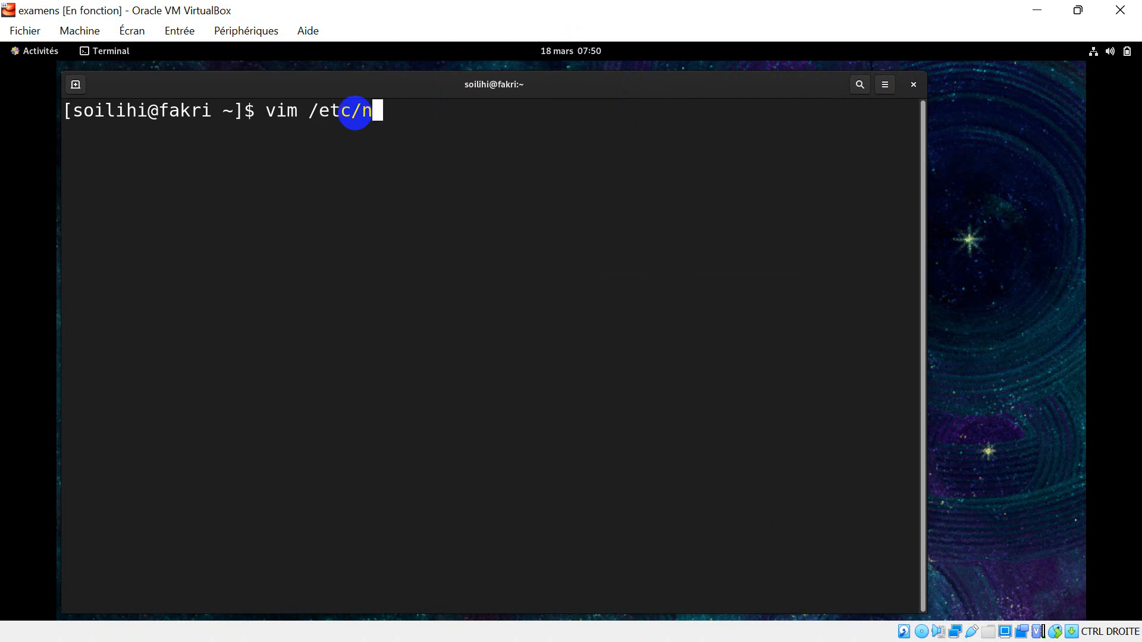
type("amed.c")
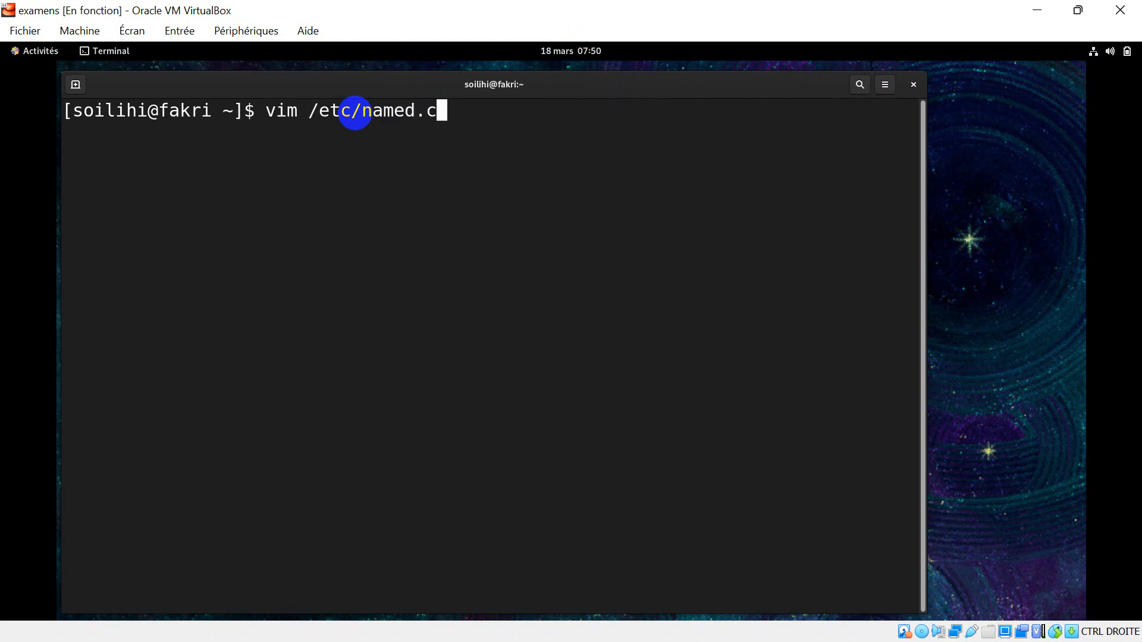
key("Tab")
key("Return")
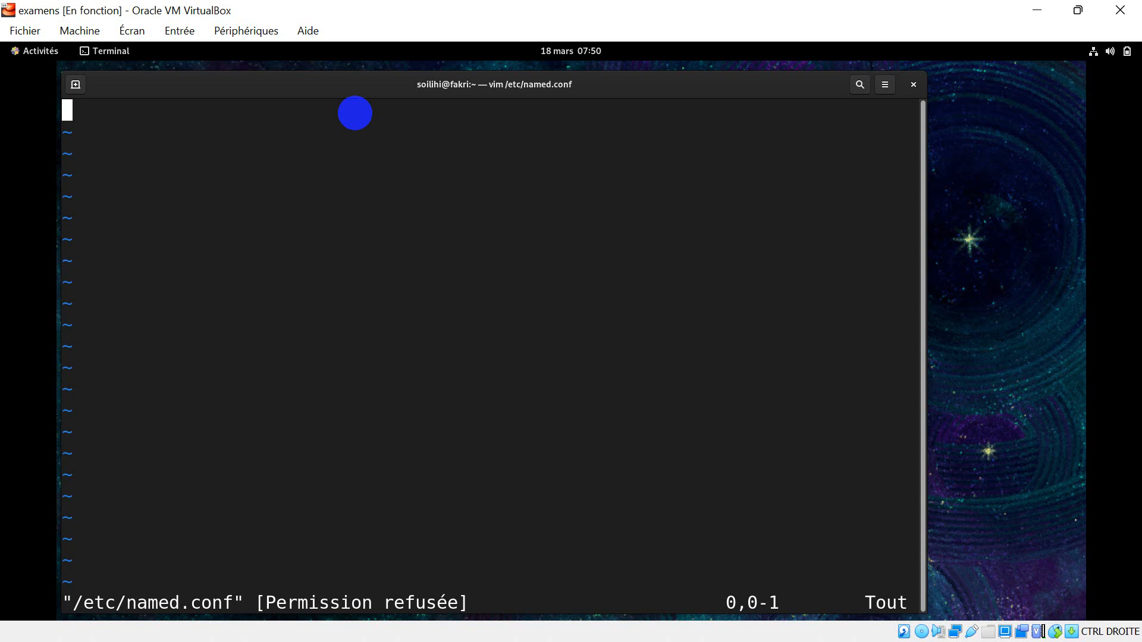
key("Escape")
type(":q!")
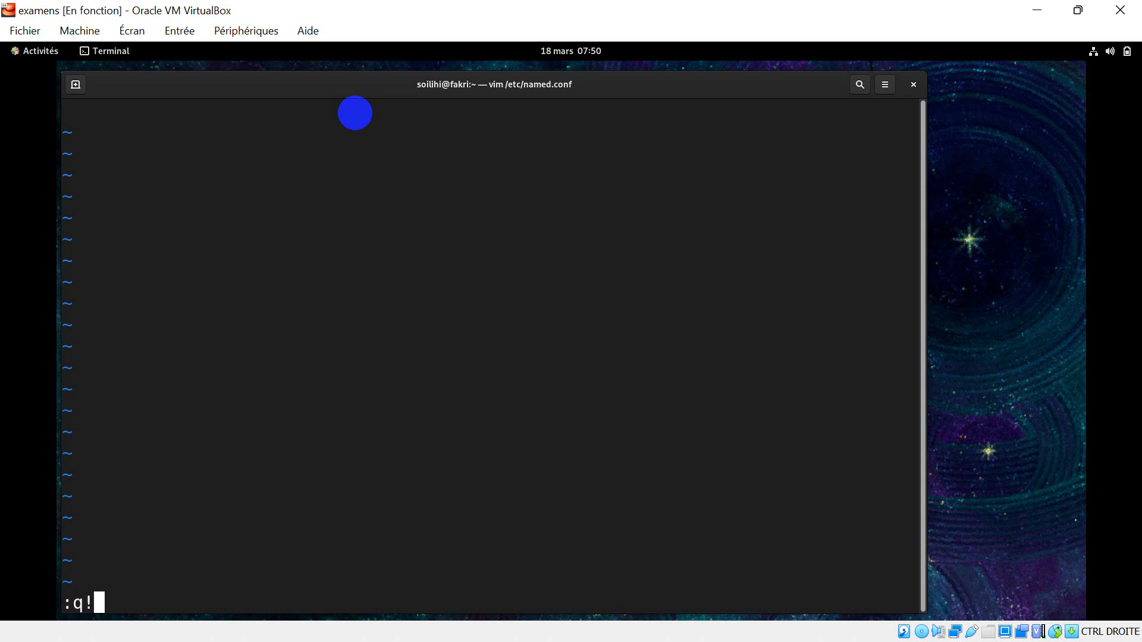
key("Return")
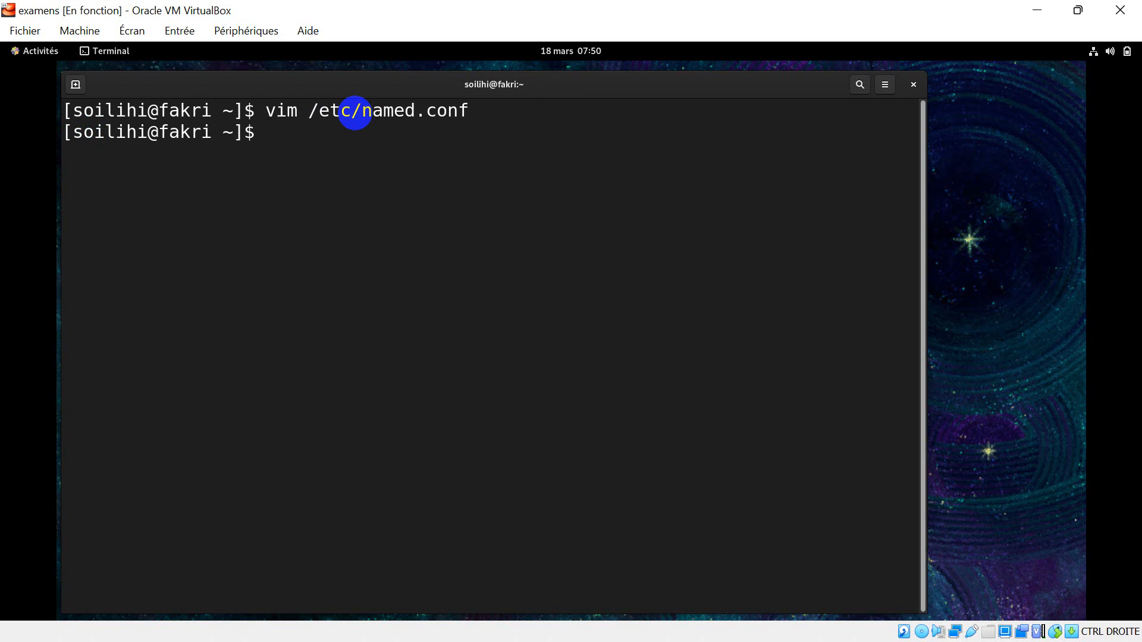
Switch to the root account with su, entering the root password, and clear the terminal.
type("su")
key("Return")
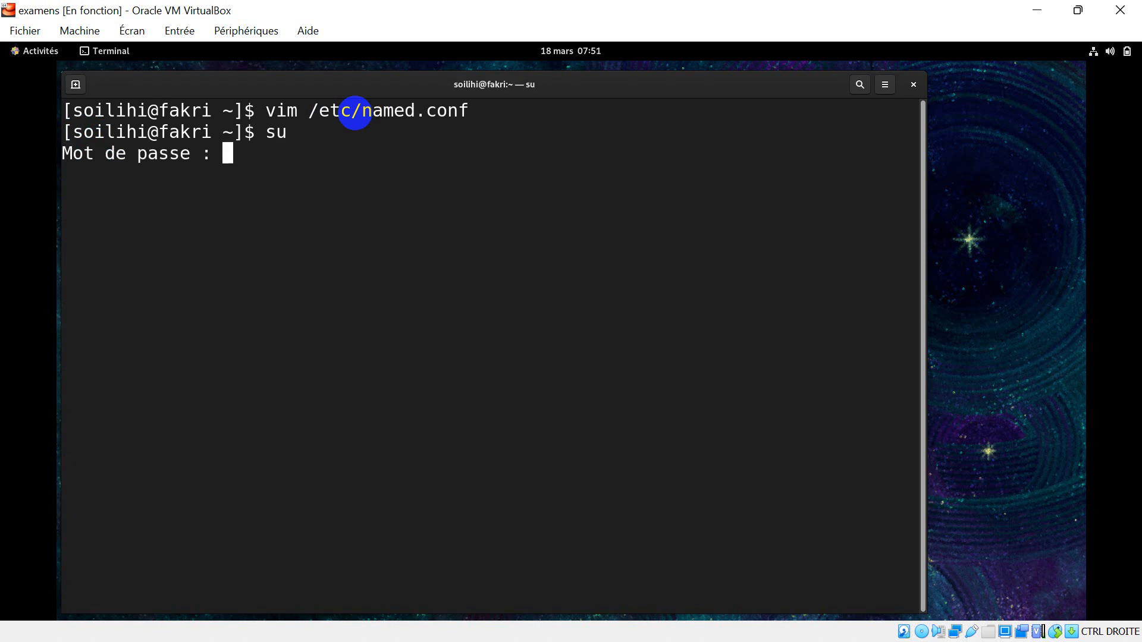
key("Return")
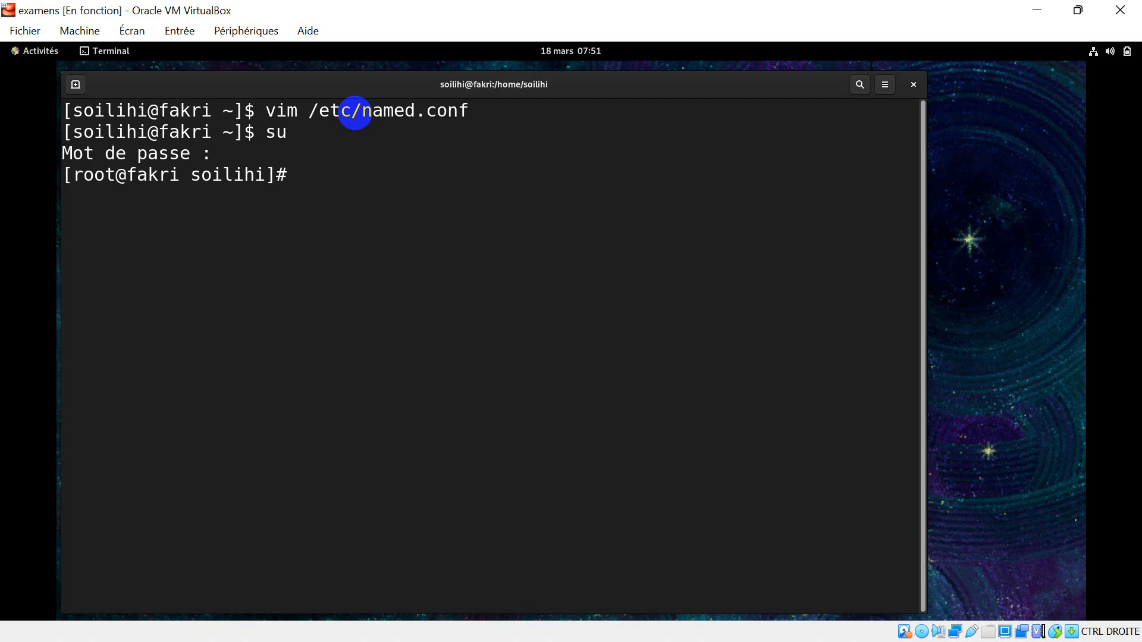
key("ctrl+l")
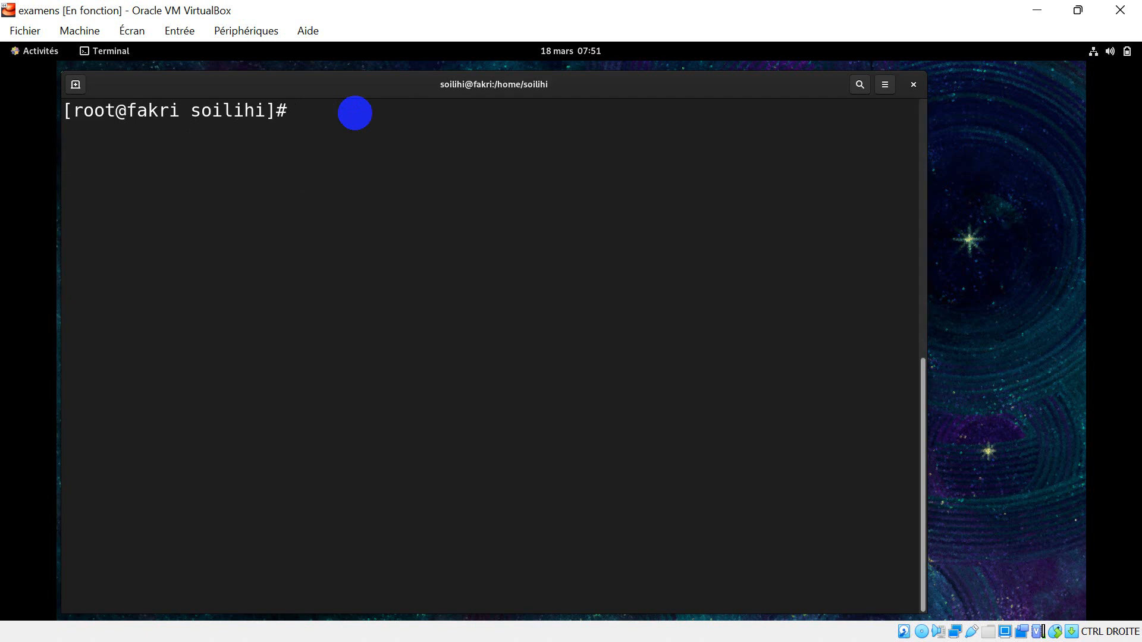
Open /etc/named.conf in vim as root.
type("vim /etc/")
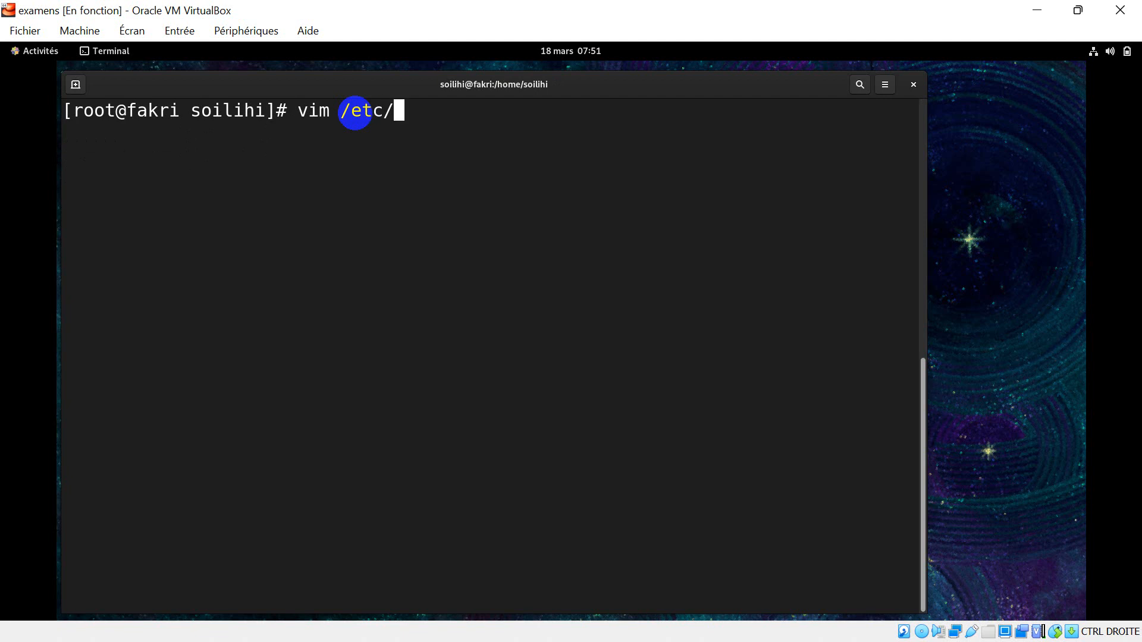
type("nma")
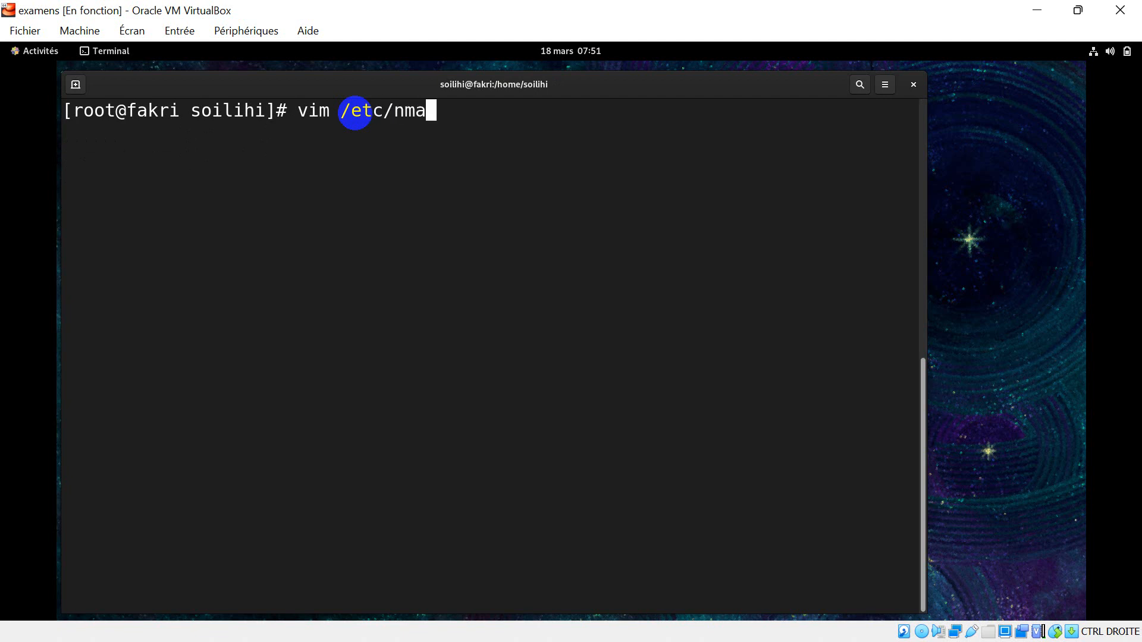
key("BackSpace")
key("BackSpace")
type("amed.")
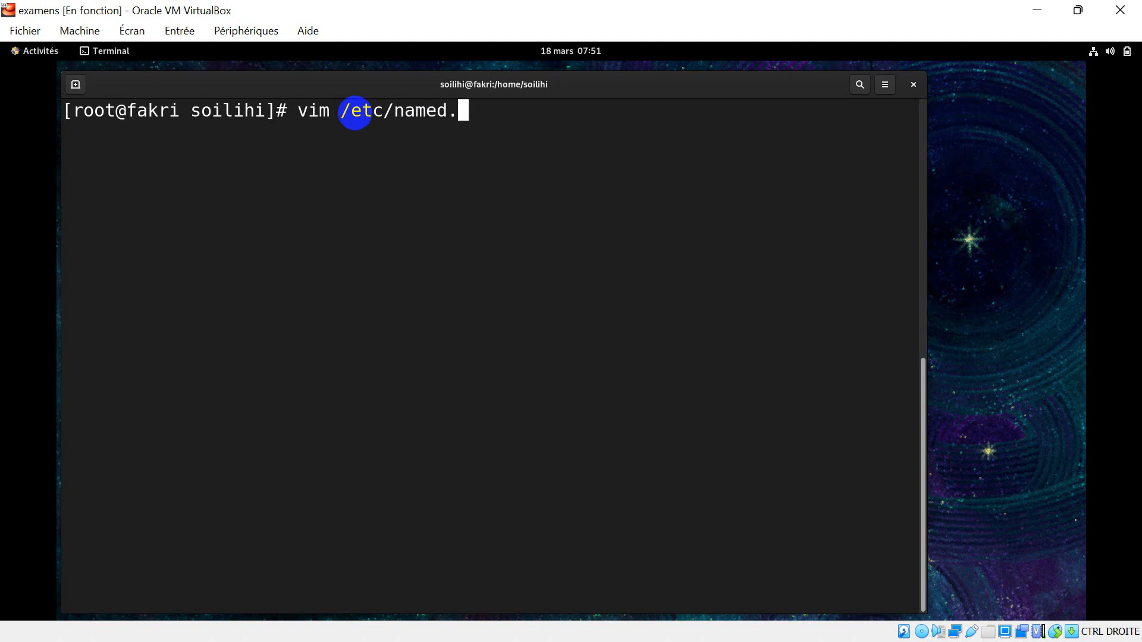
type("c")
key("Tab")
key("Return")
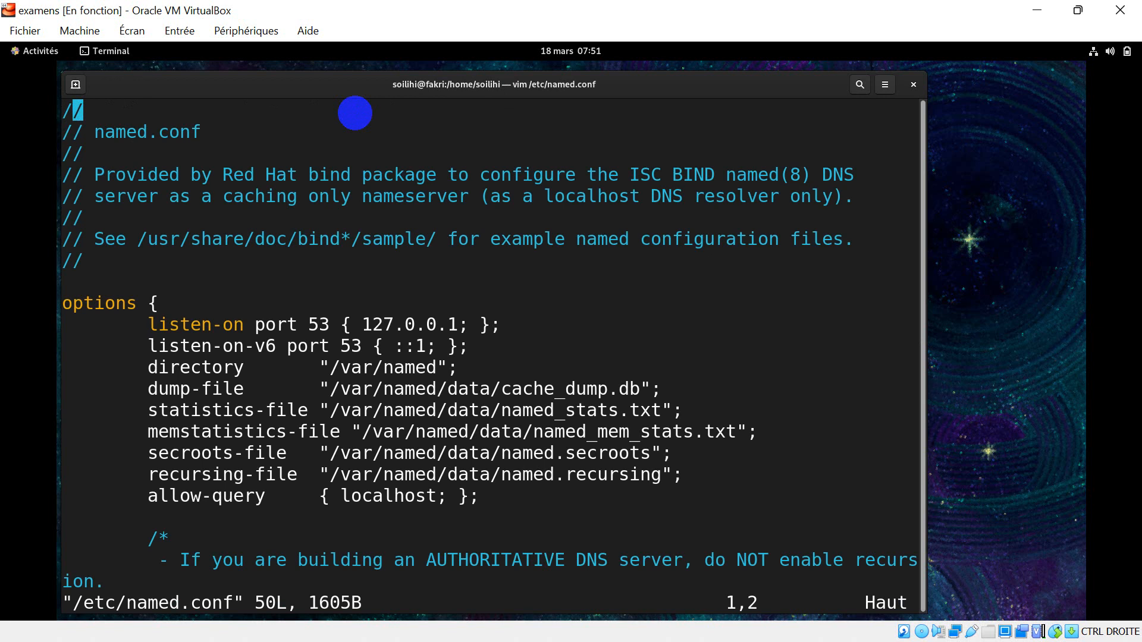
Turn on line numbering in vim with the set nu command.
key("Escape")
type(":")
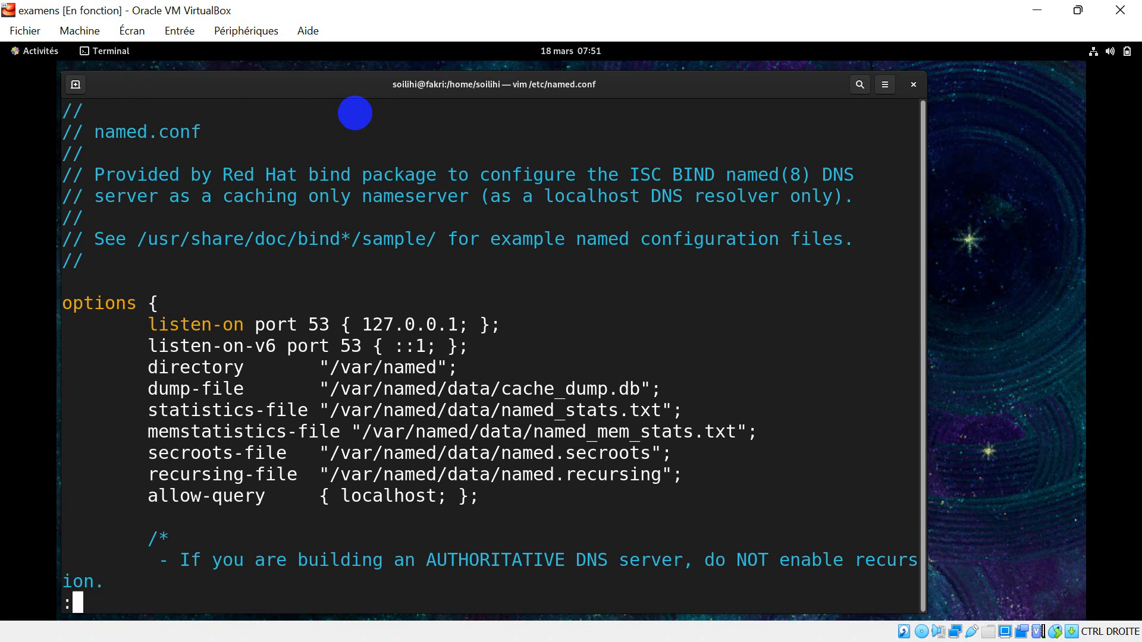
type("set nu")
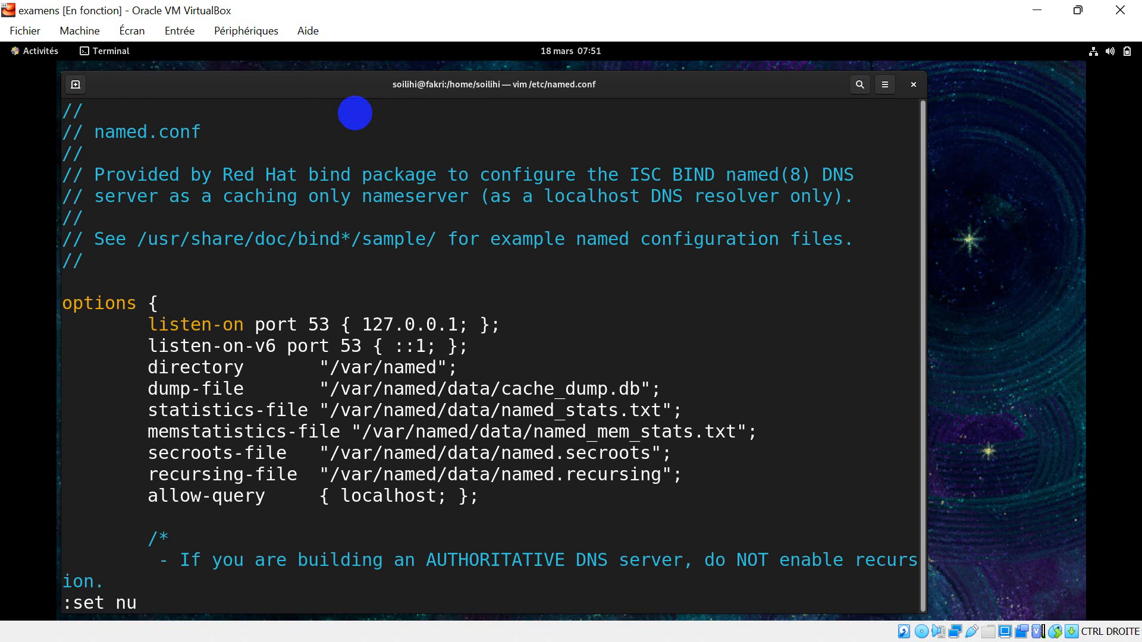
key("Return")
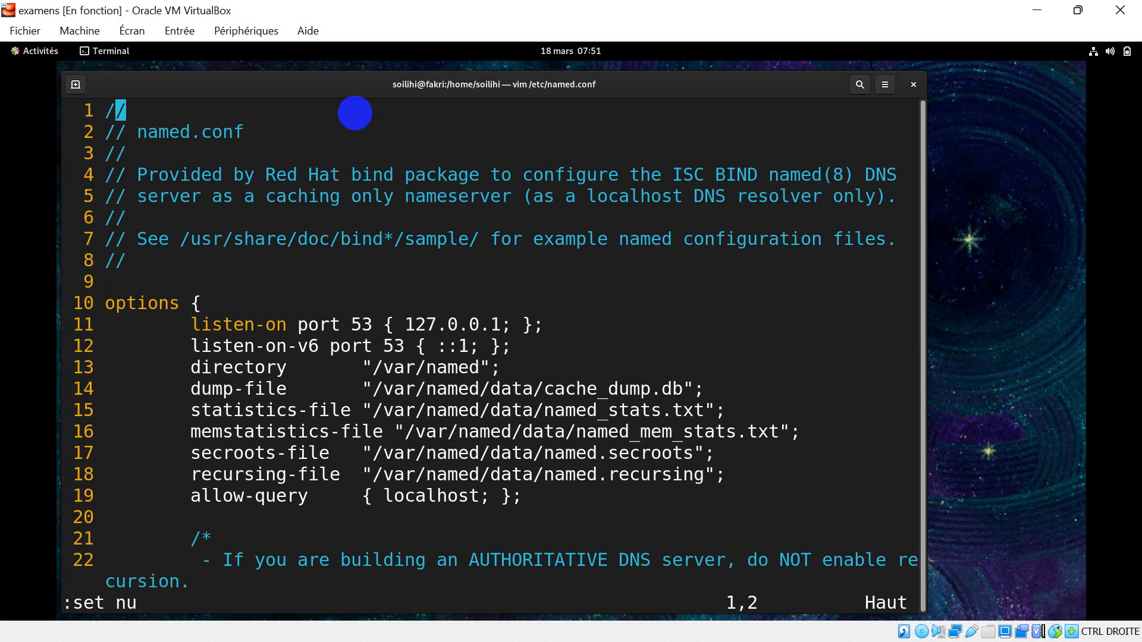
key("Down")
key("Down")
key("Down")
key("Down")
key("Down")
key("Down")
key("Down")
key("Down")
key("Down")
key("Down")
key("Right")
key("Right")
key("Right")
key("Right")
key("Right")
key("Right")
key("Right")
key("Right")
key("Right")
key("Right")
key("Right")
key("Right")
key("Right")
key("Right")
key("Right")
key("Right")
key("Right")
key("Right")
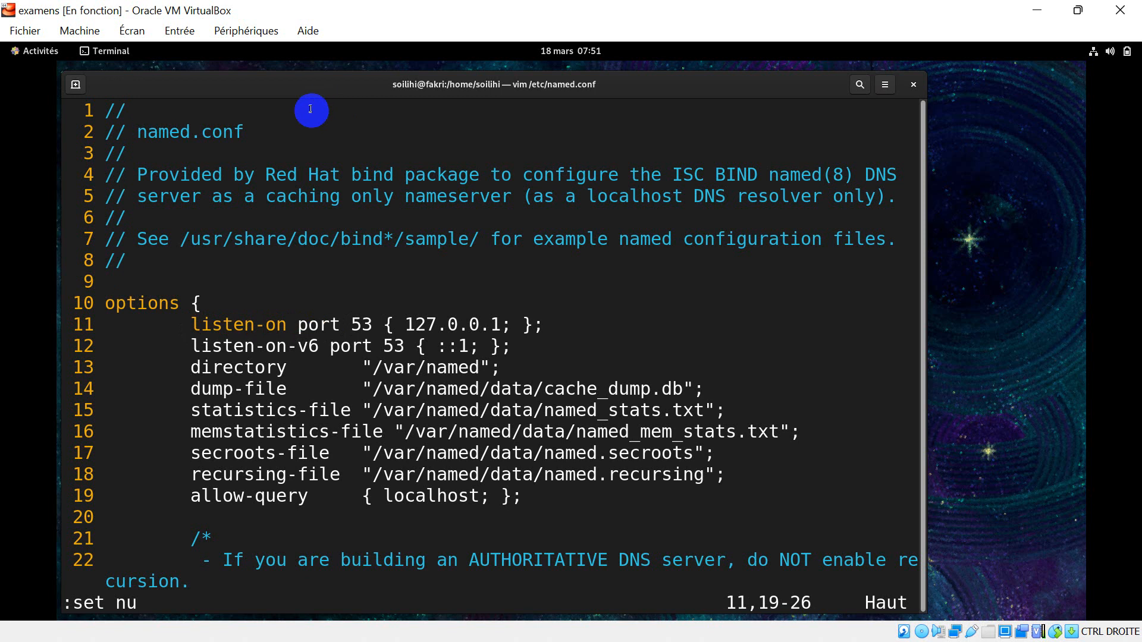
double_click(368, 323)
left_click(395, 324)
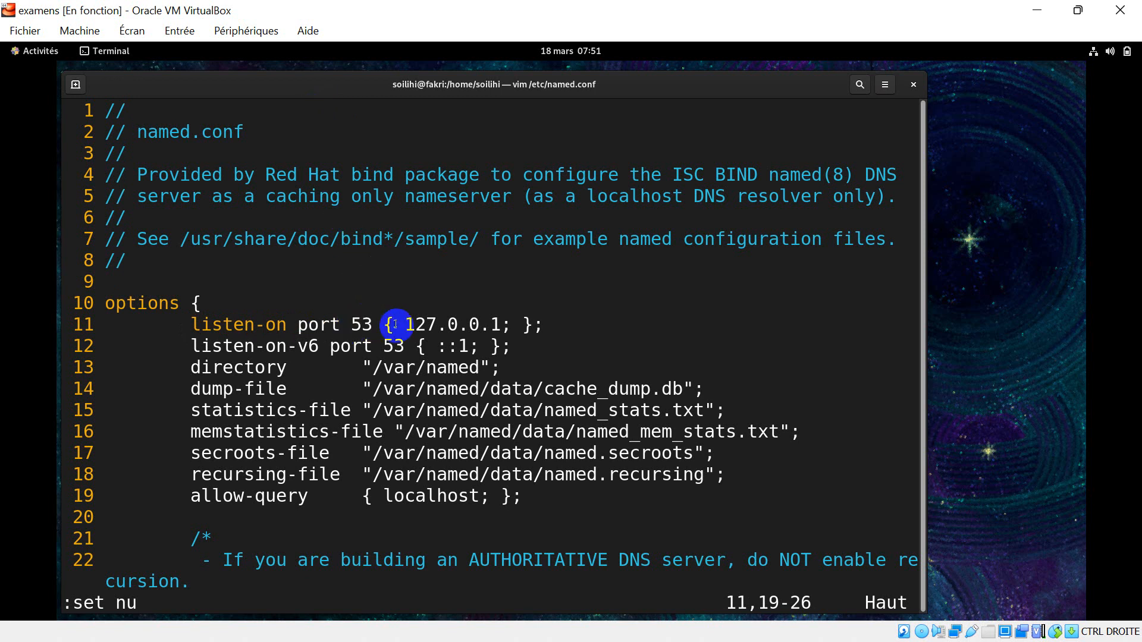
key("Right")
key("Right")
key("Right")
key("Right")
key("Right")
key("Right")
key("Right")
key("Right")
key("Right")
key("Right")
key("Right")
key("Right")
key("Right")
key("Right")
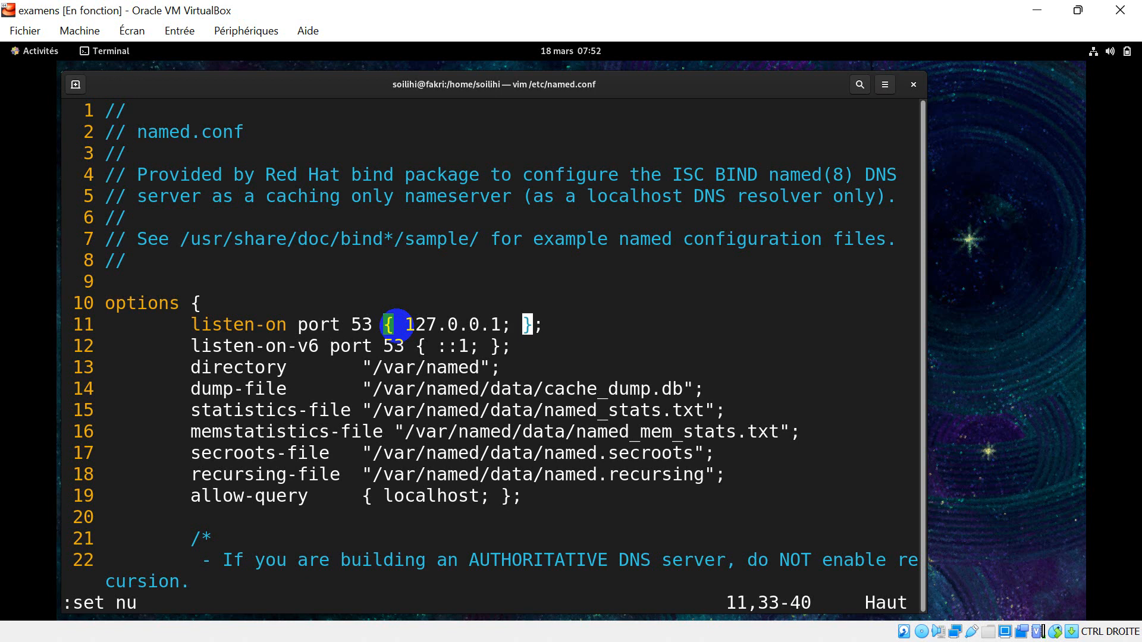
type("192")
key("BackSpace")
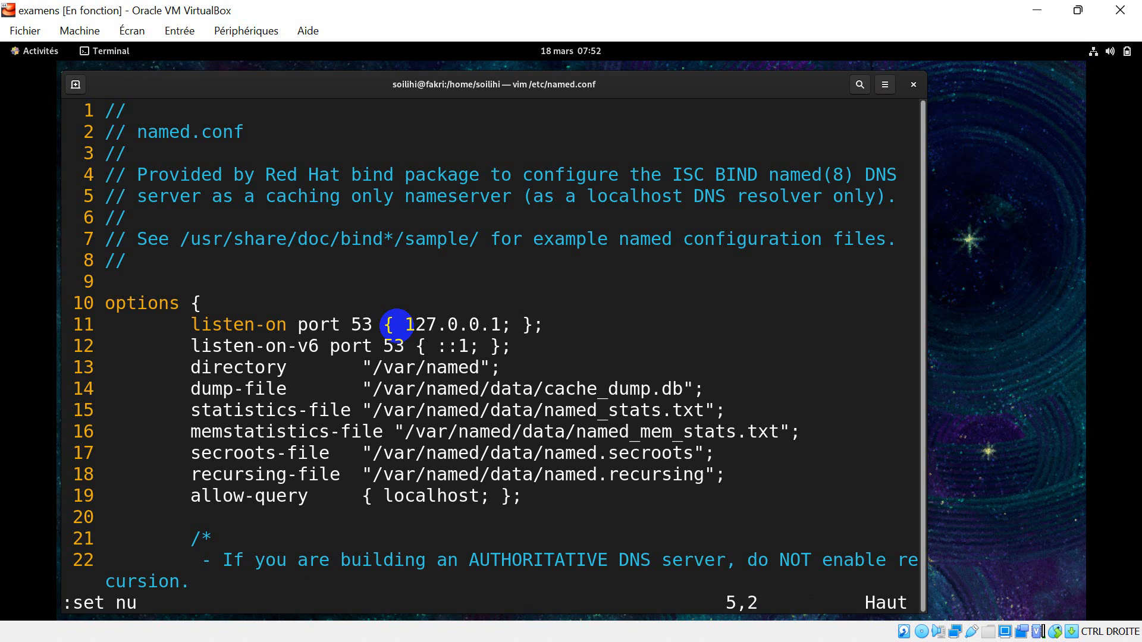
Add the network 192.168.1.0/24; after 127.0.0.1; in the listen-on port 53 directive on line 11.
key("i")
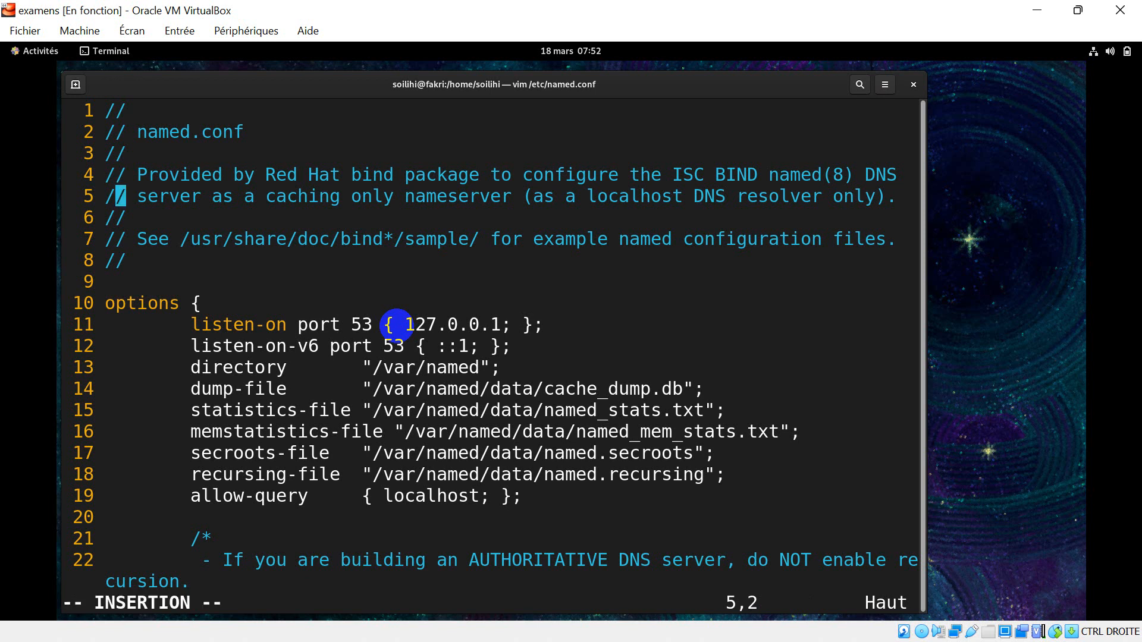
key("Down")
key("Down")
key("Down")
key("Down")
key("Down")
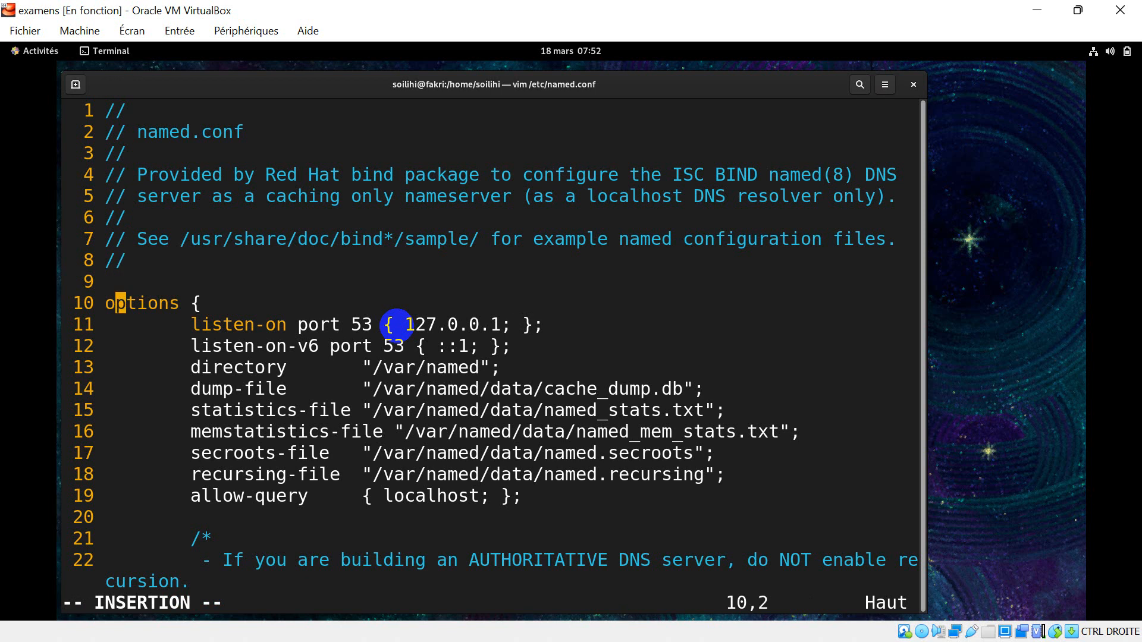
key("Down")
key("Right")
key("Right")
key("Right")
key("Right")
key("Right")
key("Right")
key("Right")
key("Right")
key("Right")
key("Right")
key("Right")
key("Right")
key("Right")
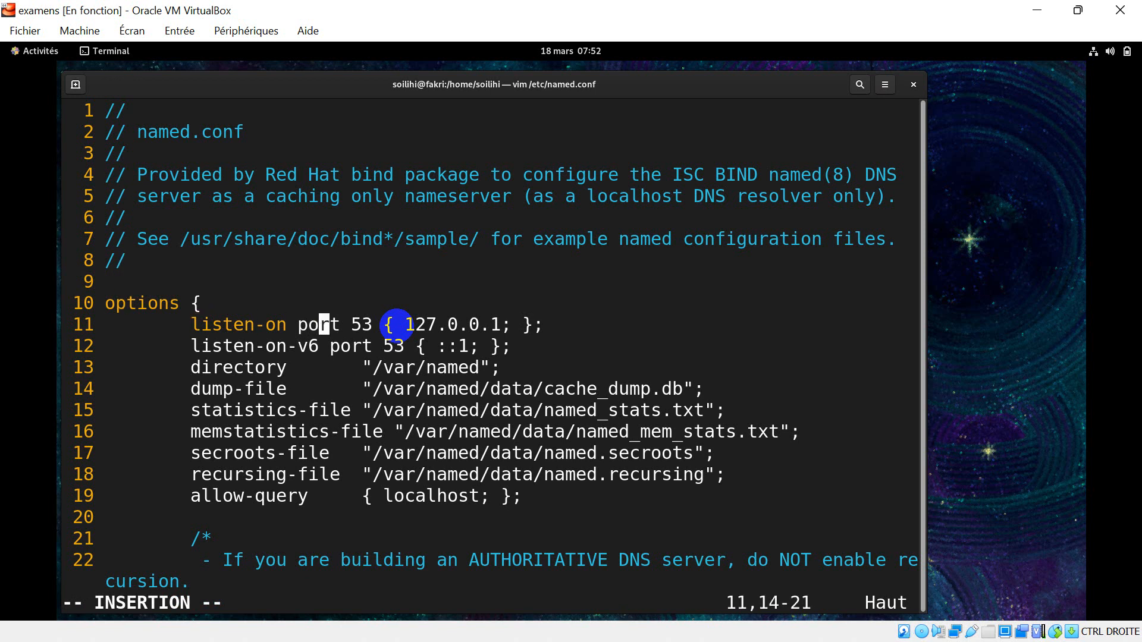
key("Right")
key("Right")
key("Right")
key("Right")
key("Right")
key("Right")
key("Right")
key("Right")
key("Right")
key("Right")
key("Right")
key("Right")
key("Right")
key("Right")
key("Right")
key("Right")
key("Right")
key("Right")
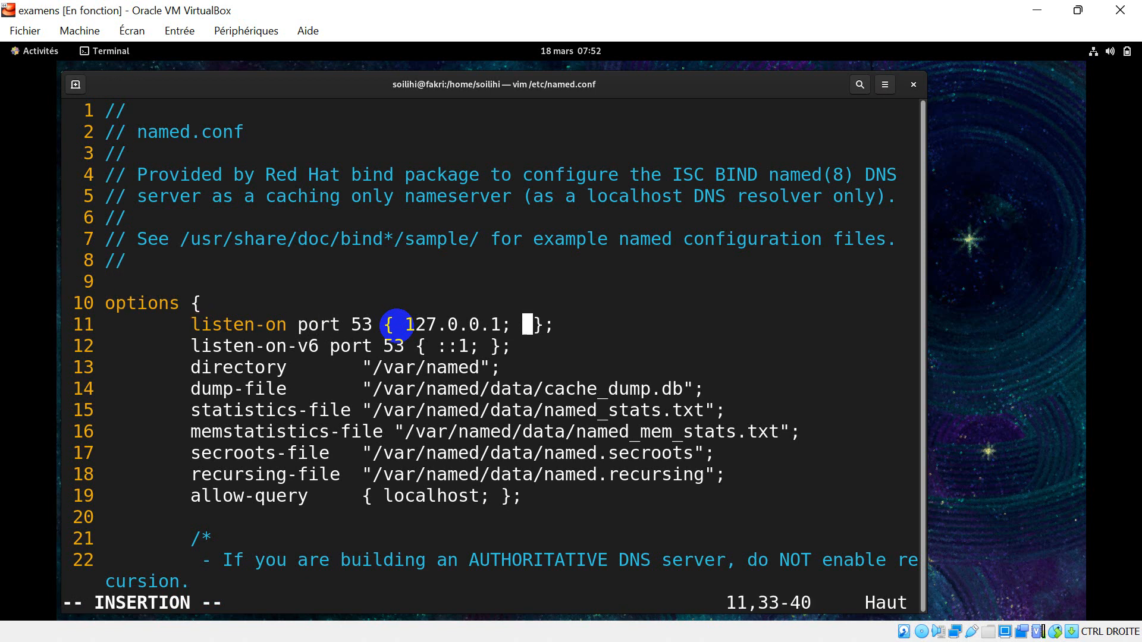
type("192")
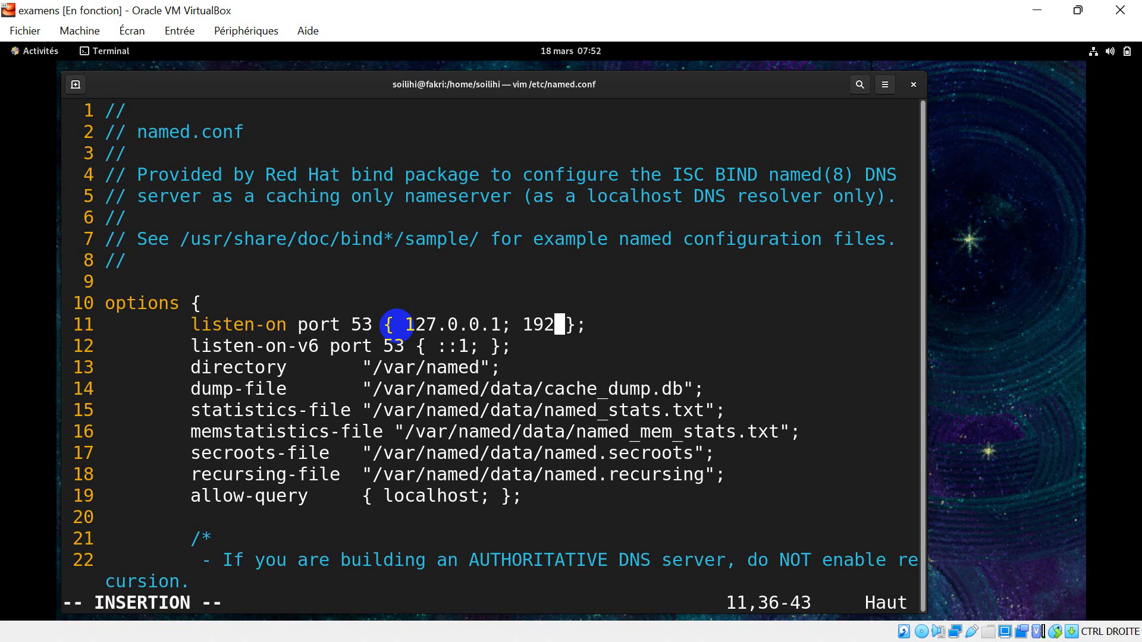
type(".168")
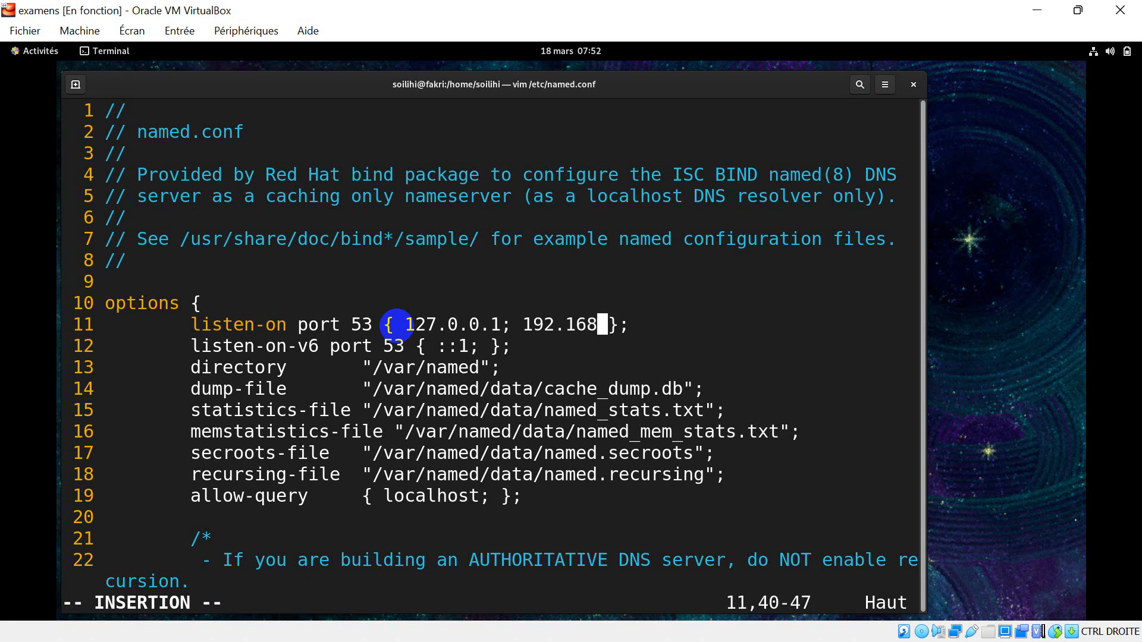
type(".1.")
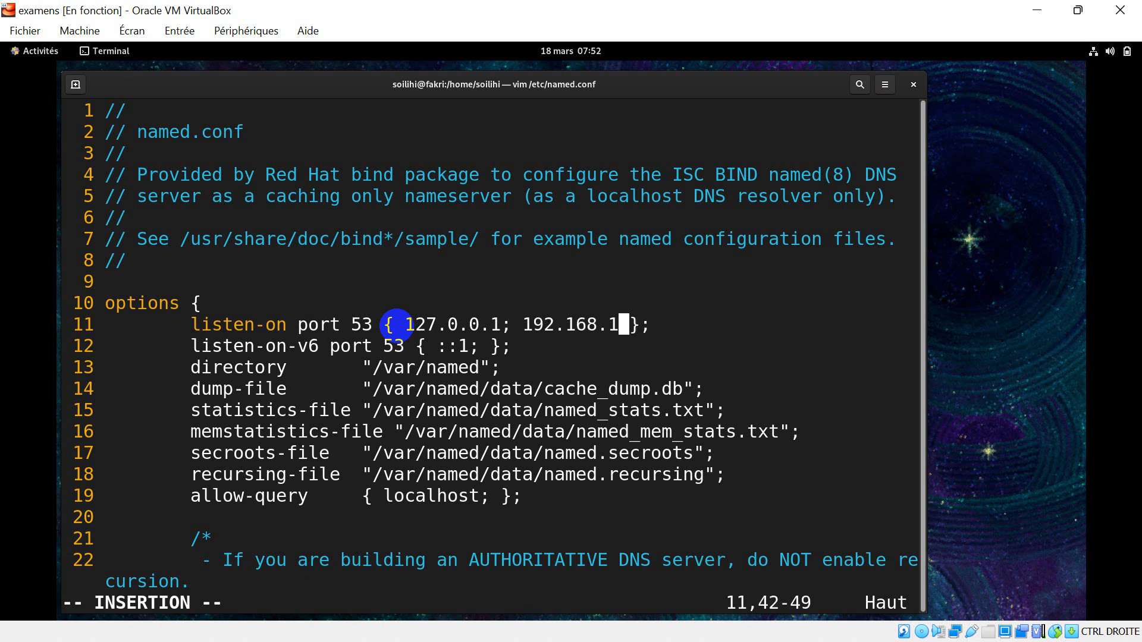
type("0/")
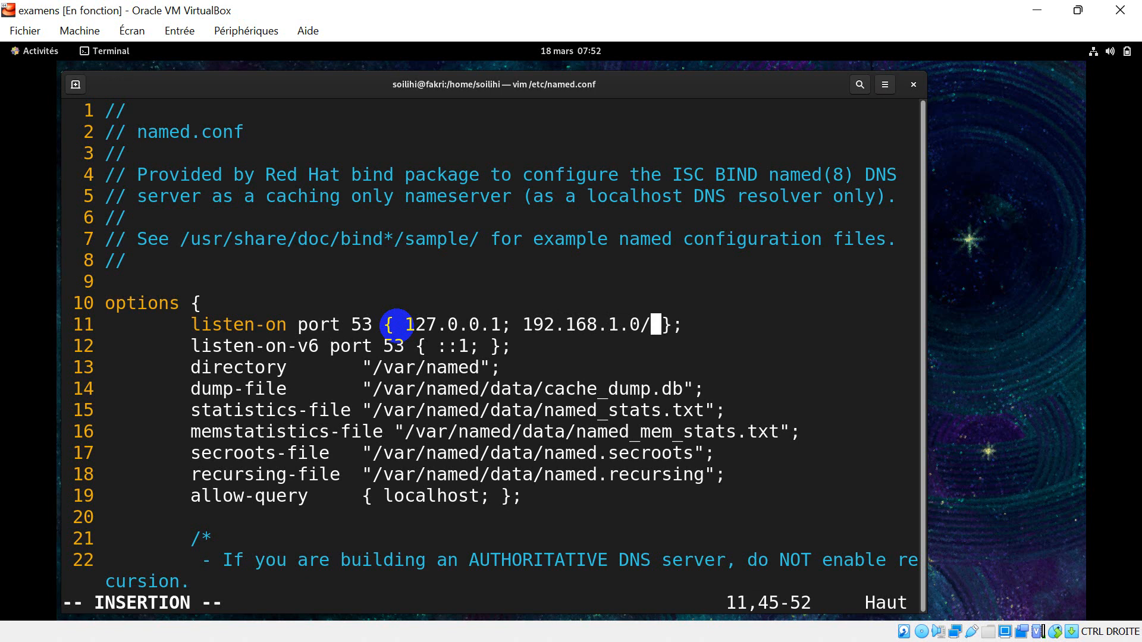
type("24;")
Add the network 192.168.1.0/24; after localhost; in the allow-query directive on line 19.
key("Down")
key("Down")
key("Down")
key("Down")
key("Down")
key("Down")
key("Down")
key("Down")
key("Down")
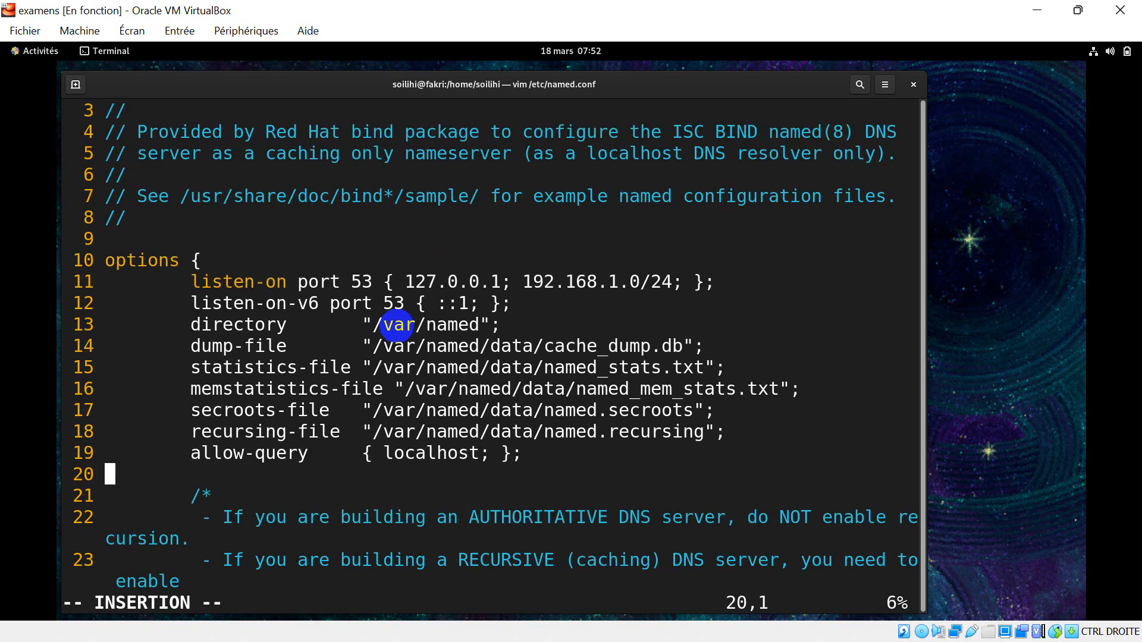
key("Up")
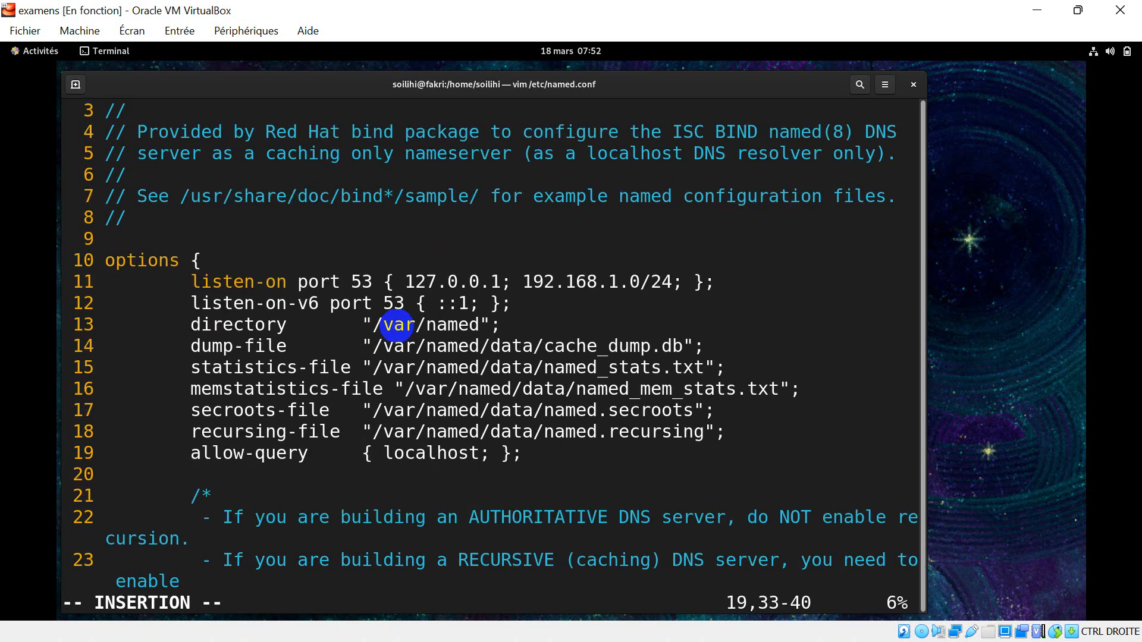
key("Left")
key("Left")
key("Left")
type("192")
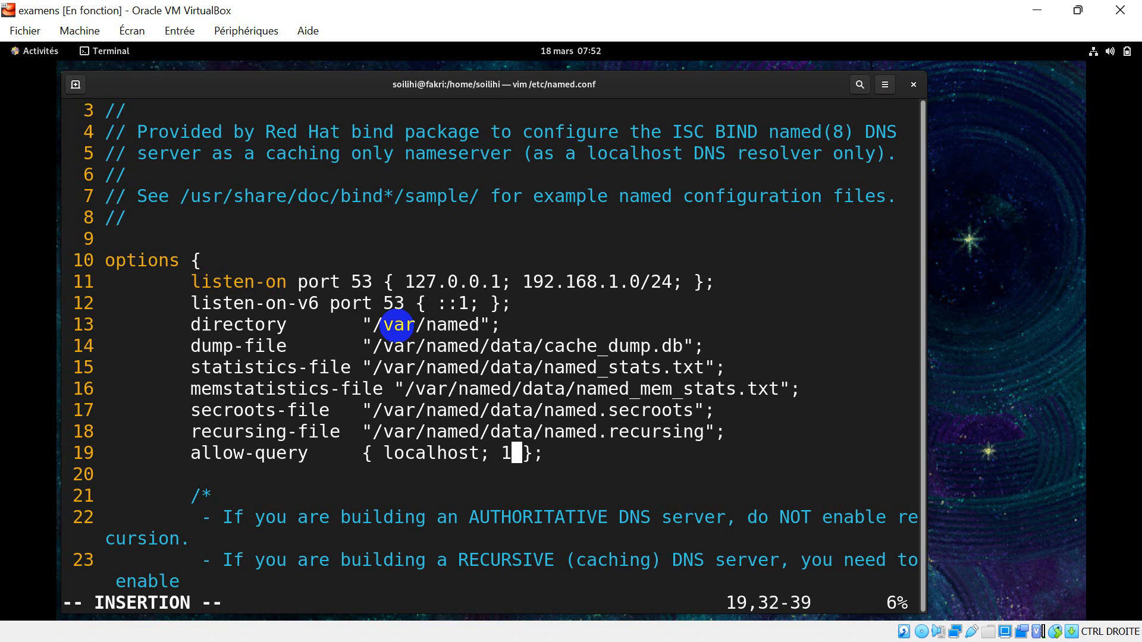
type(".1")
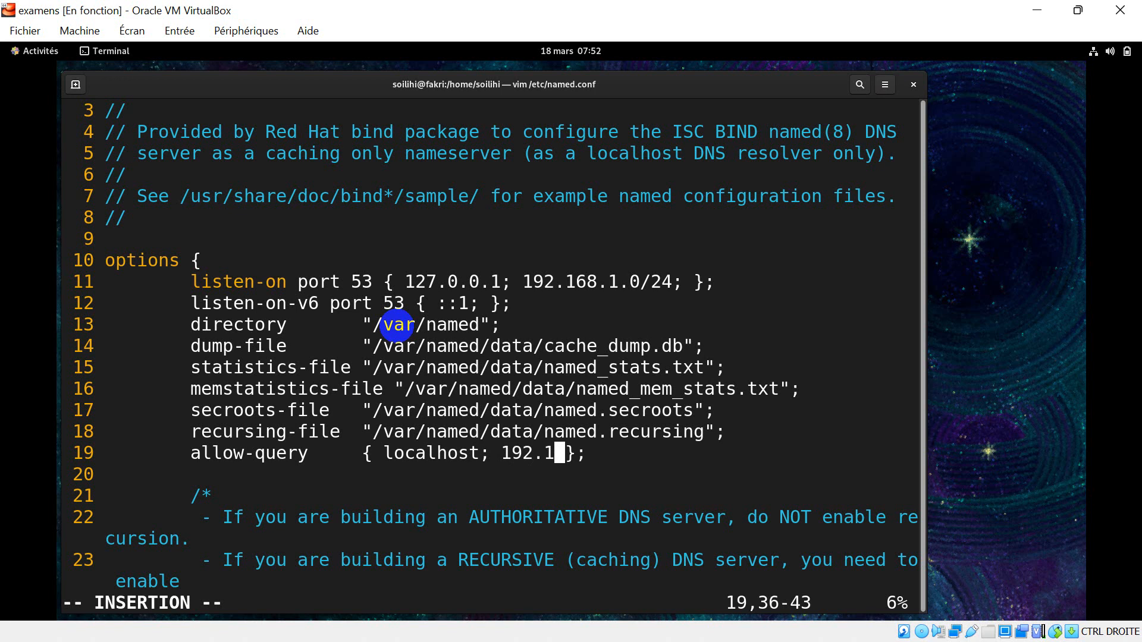
type("68")
type(".1")
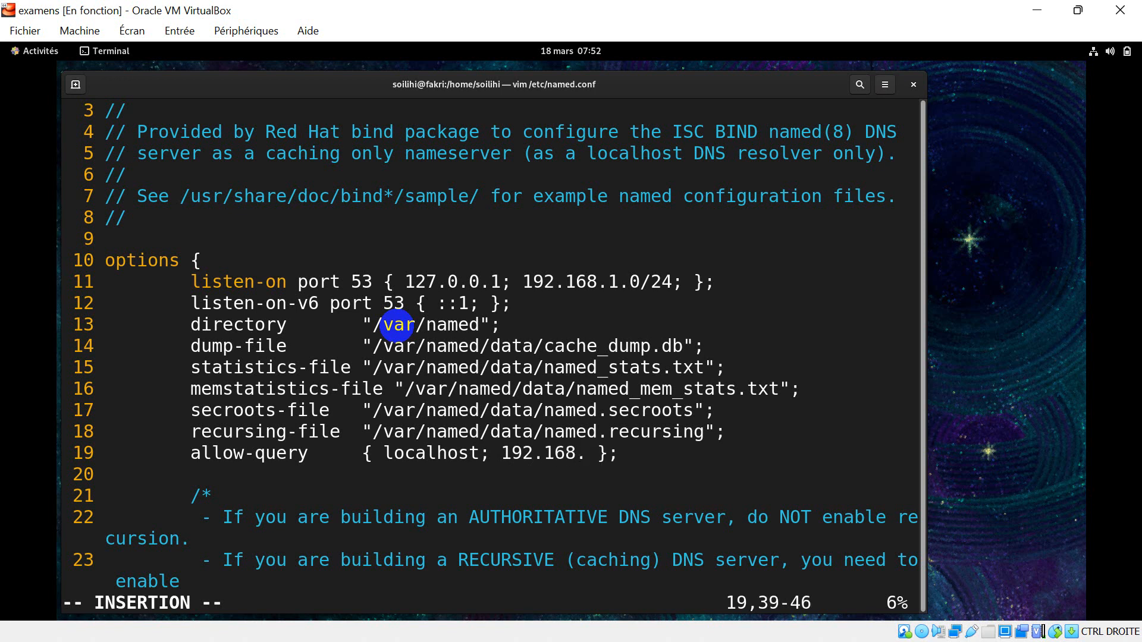
type(".0")
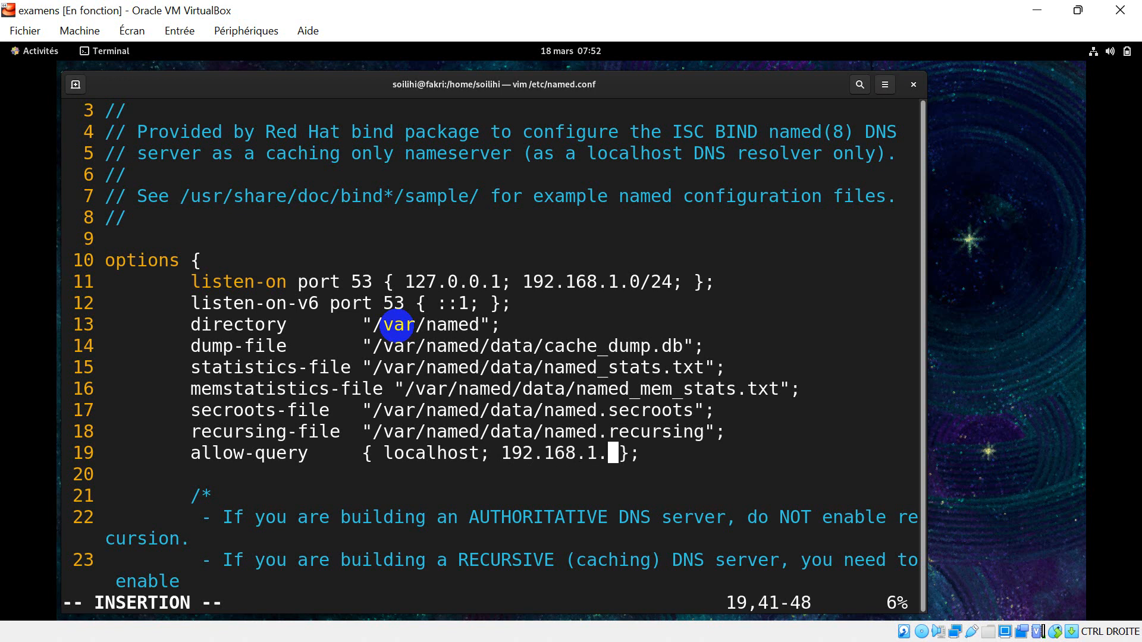
type("/24")
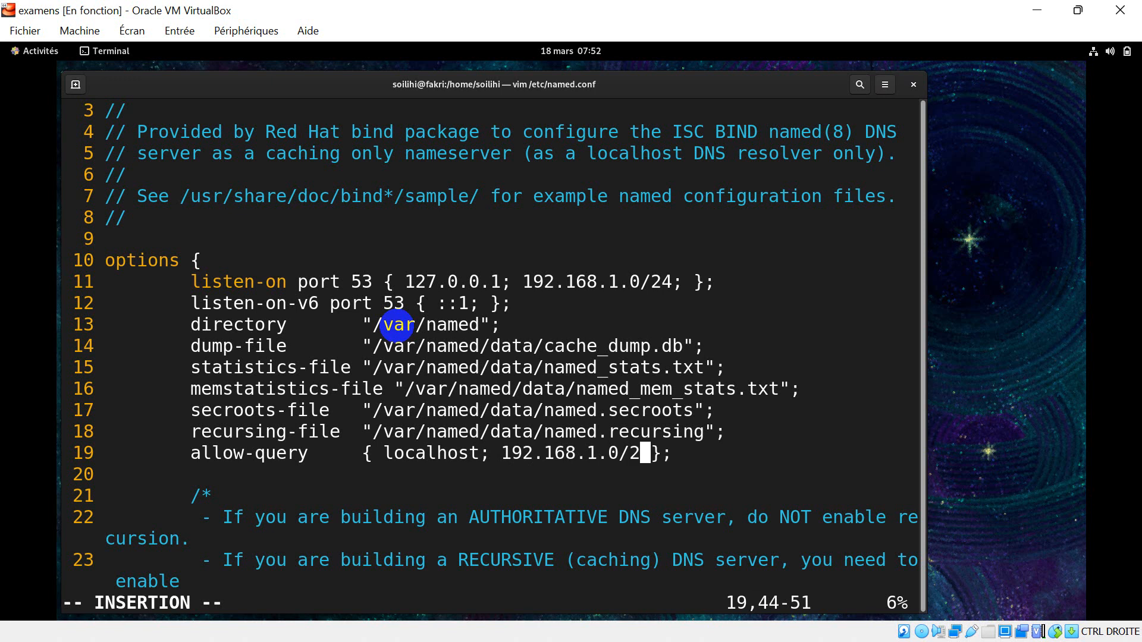
type(";")
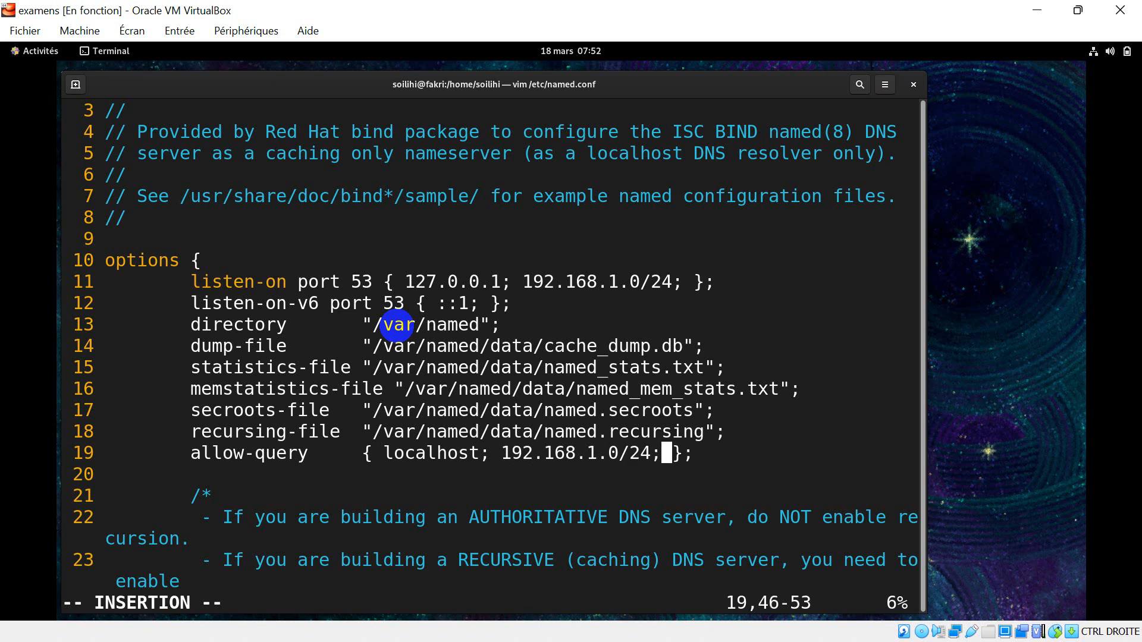
Change the second address in the listen-on port 53 directive to 192.168.1.1, without a prefix length.
key("Up")
key("Up")
key("Up")
key("Up")
key("Up")
key("Up")
key("Up")
key("Up")
key("Up")
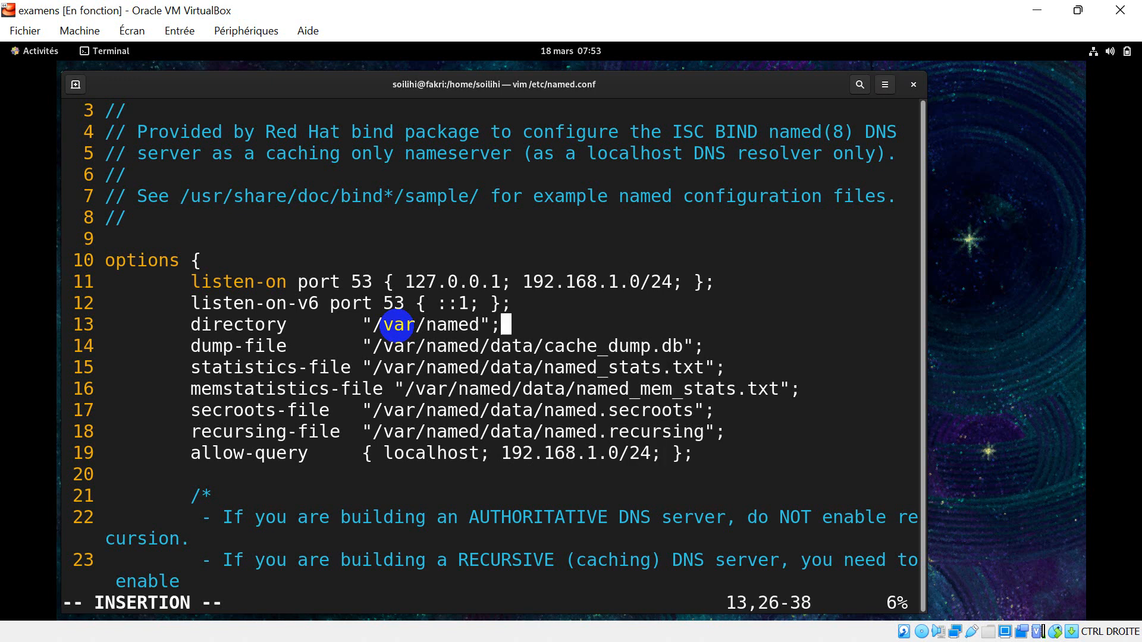
key("Down")
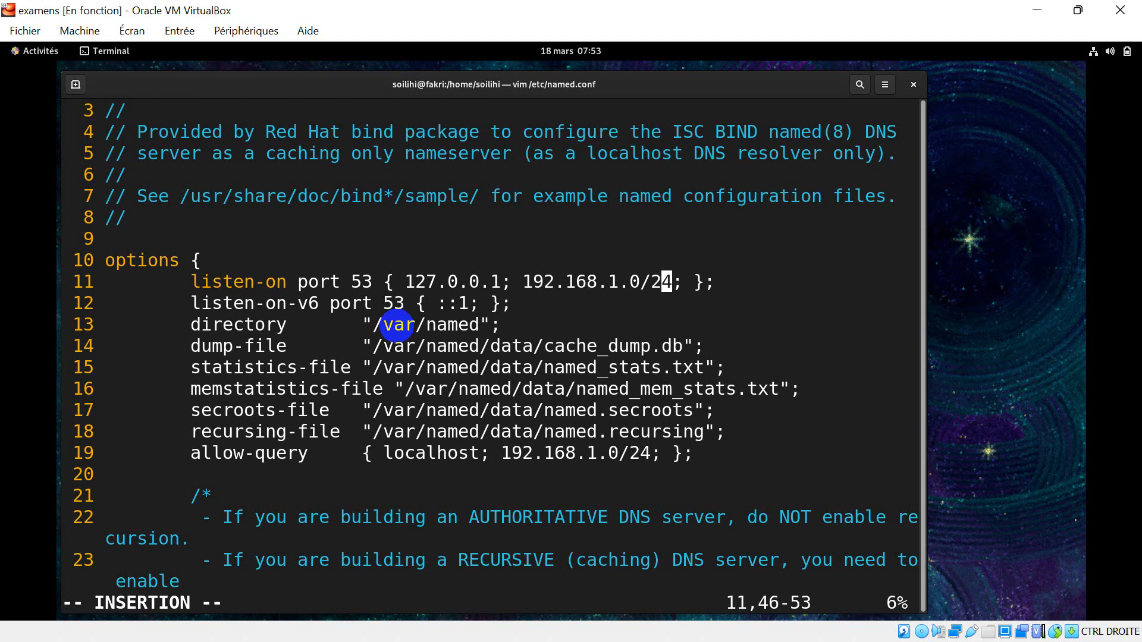
key("Right")
key("BackSpace")
key("BackSpace")
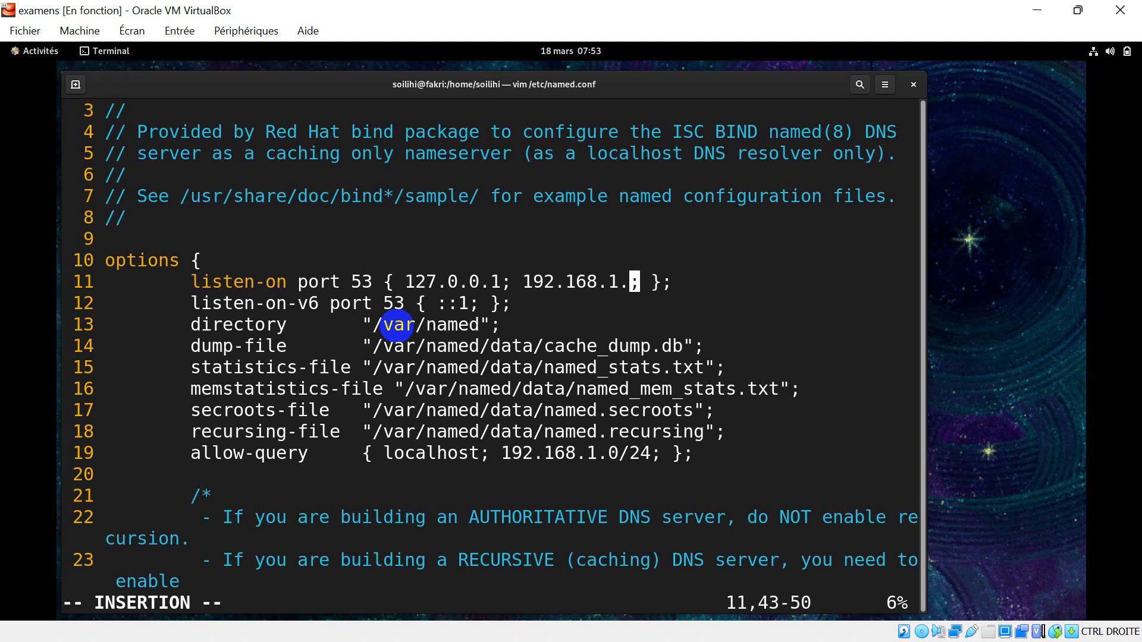
type("1")
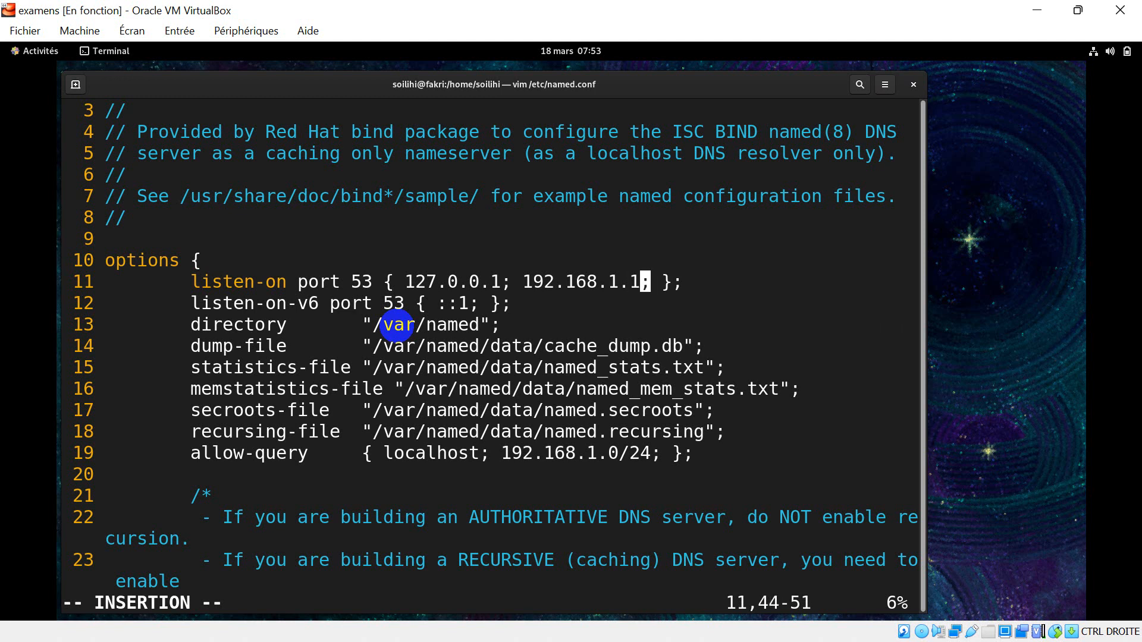
Below the logging block, leave an empty line and open a new zone block with zone "fakrix.km" IN {.
key("Down")
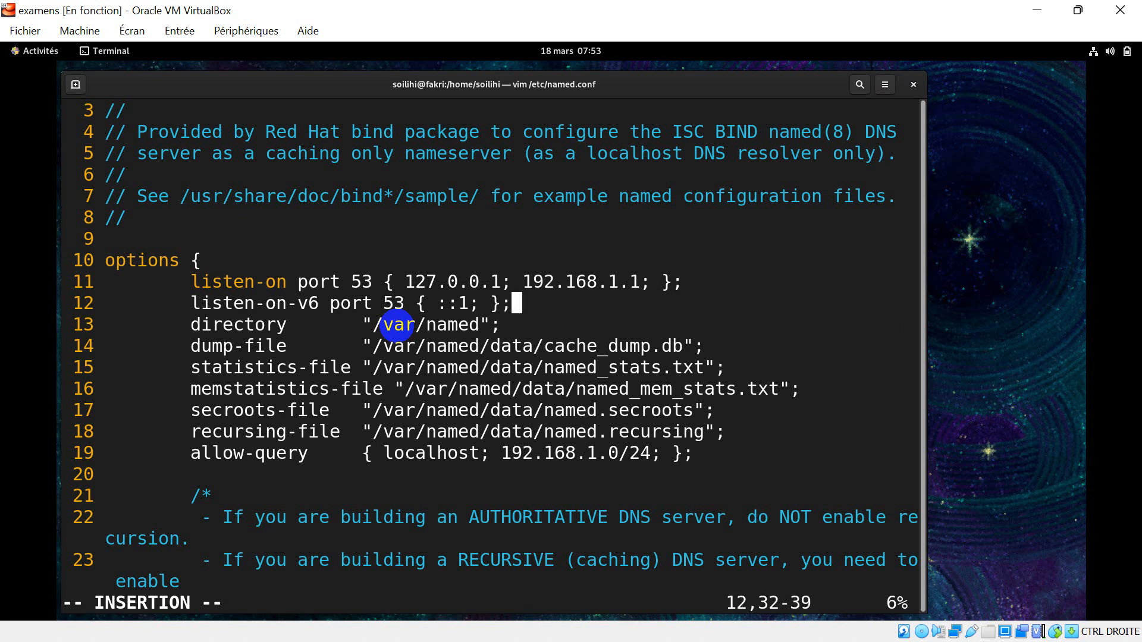
key("Down")
key("Down")
key("Down")
key("Down")
key("Down")
key("Down")
key("Down")
key("Down")
key("Down")
key("Down")
key("Down")
key("Down")
key("Down")
key("Down")
key("Down")
key("Down")
key("Down")
key("Down")
key("Down")
key("Down")
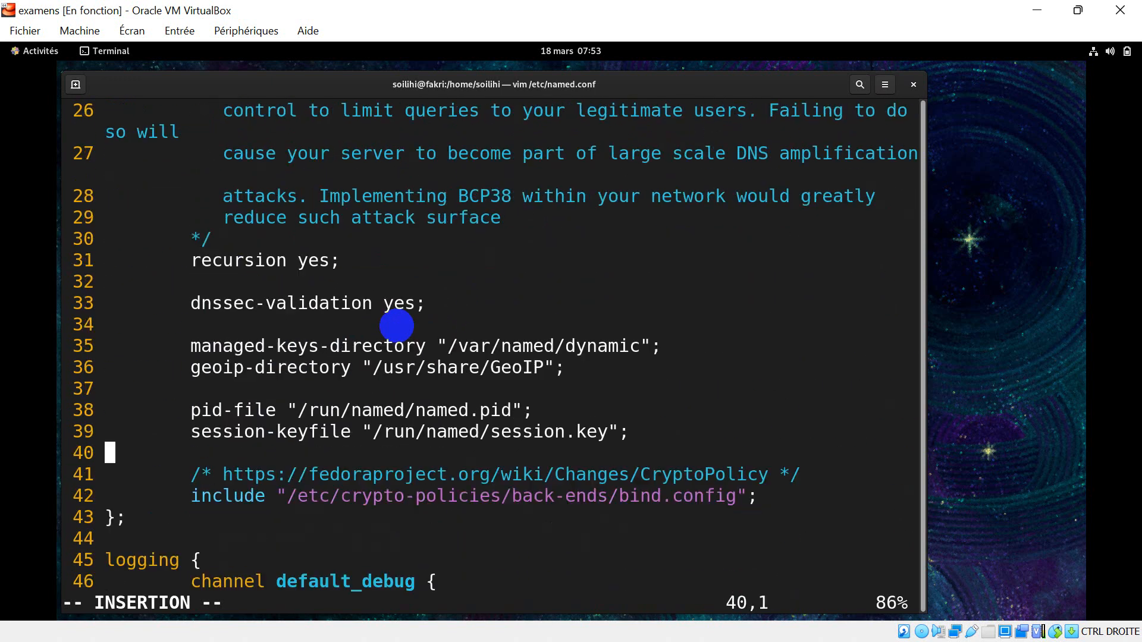
key("Down")
key("Down")
key("Down")
key("Down")
key("Down")
key("Down")
key("Down")
key("Down")
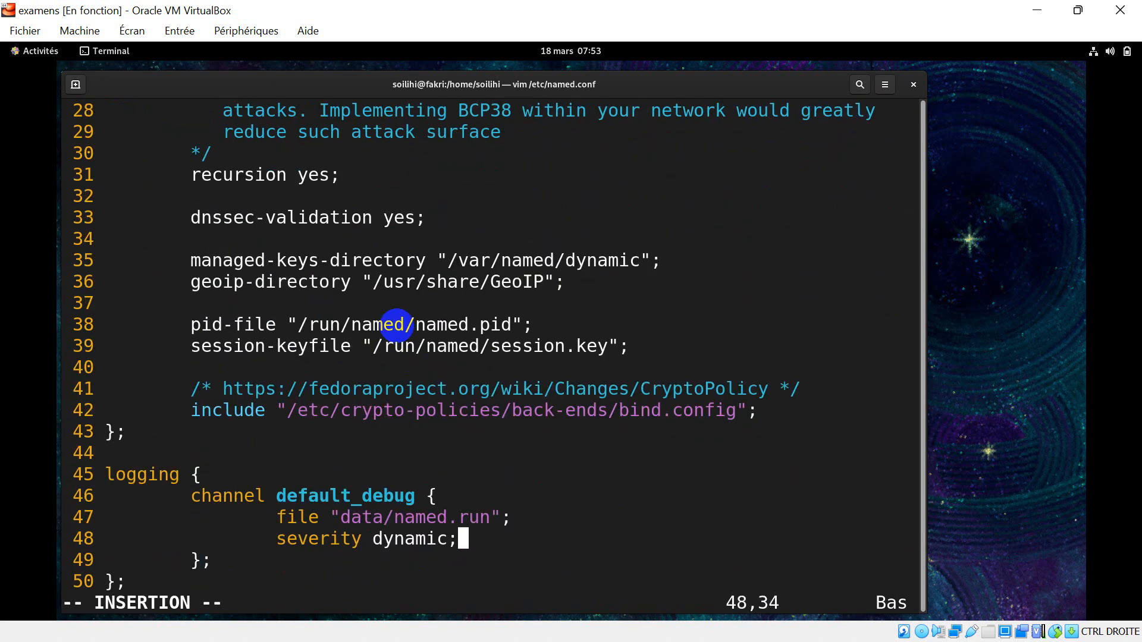
key("Down")
key("Down")
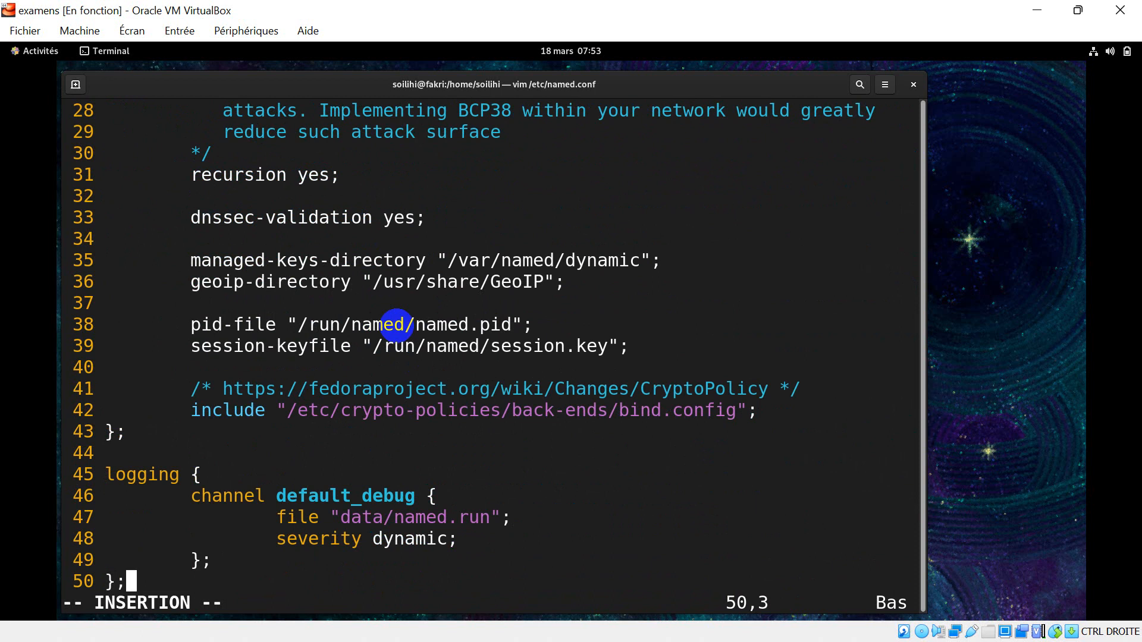
key("Return")
key("Return")
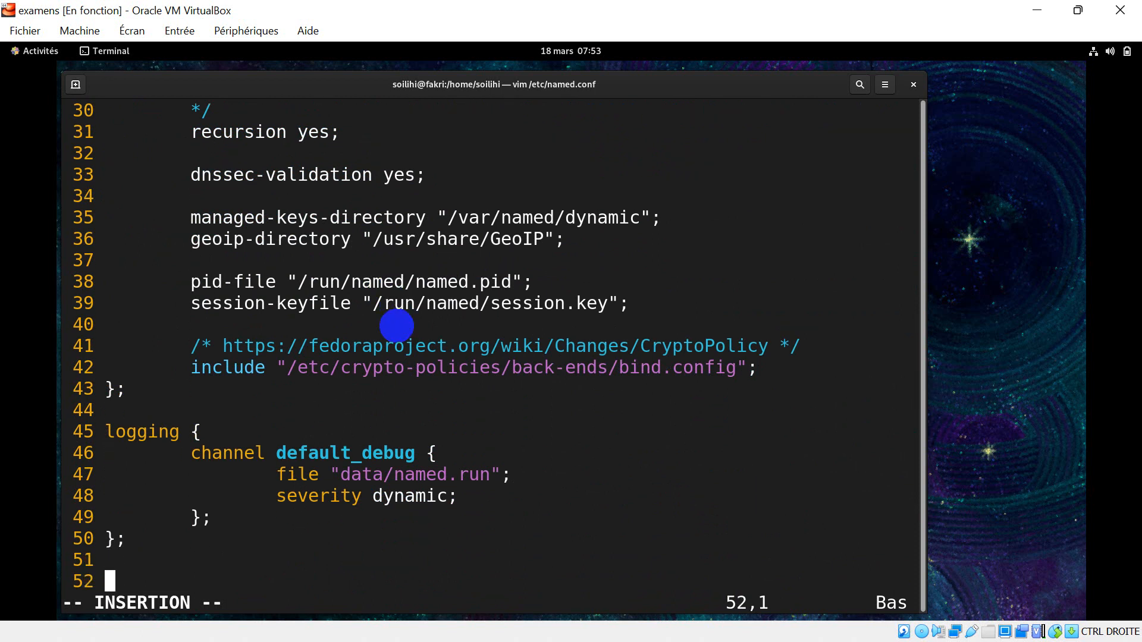
type("zone")
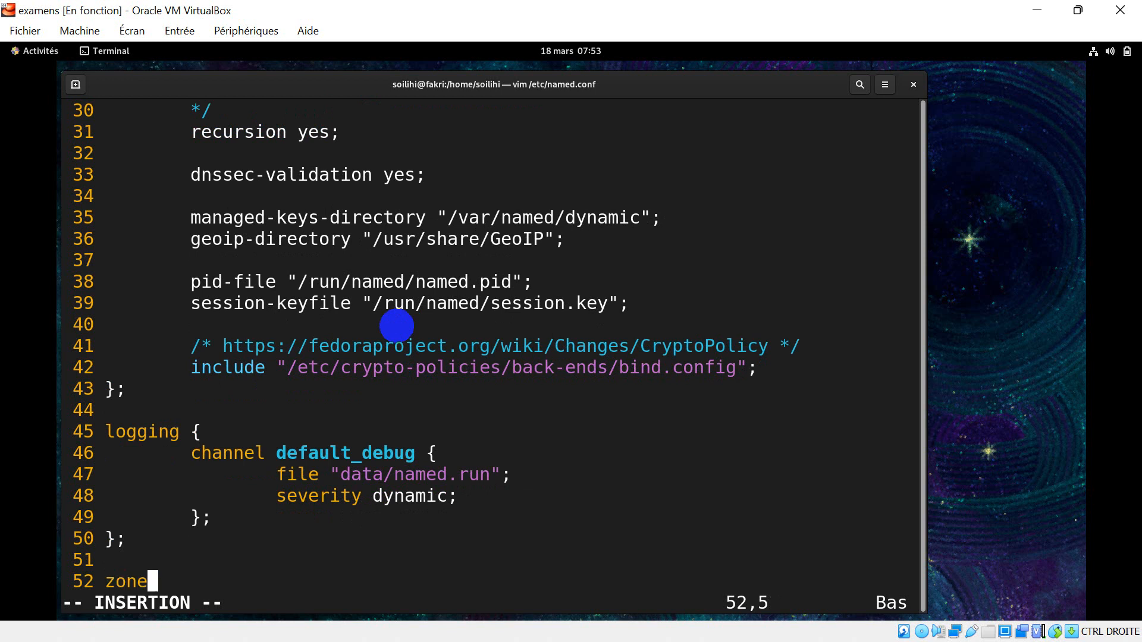
type(" \"")
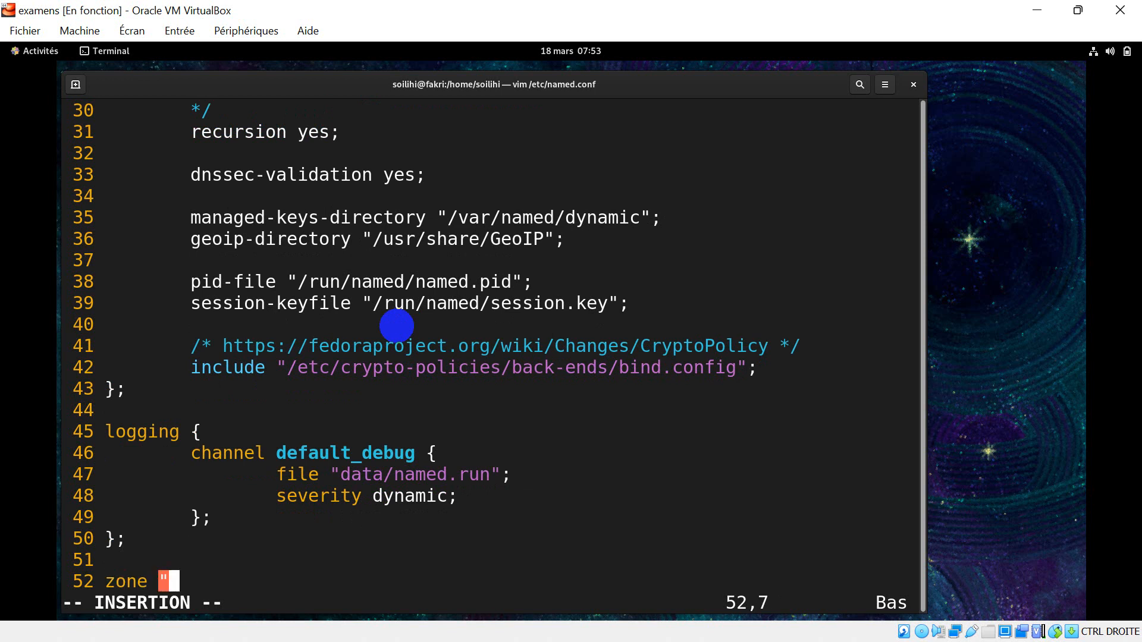
type("fa")
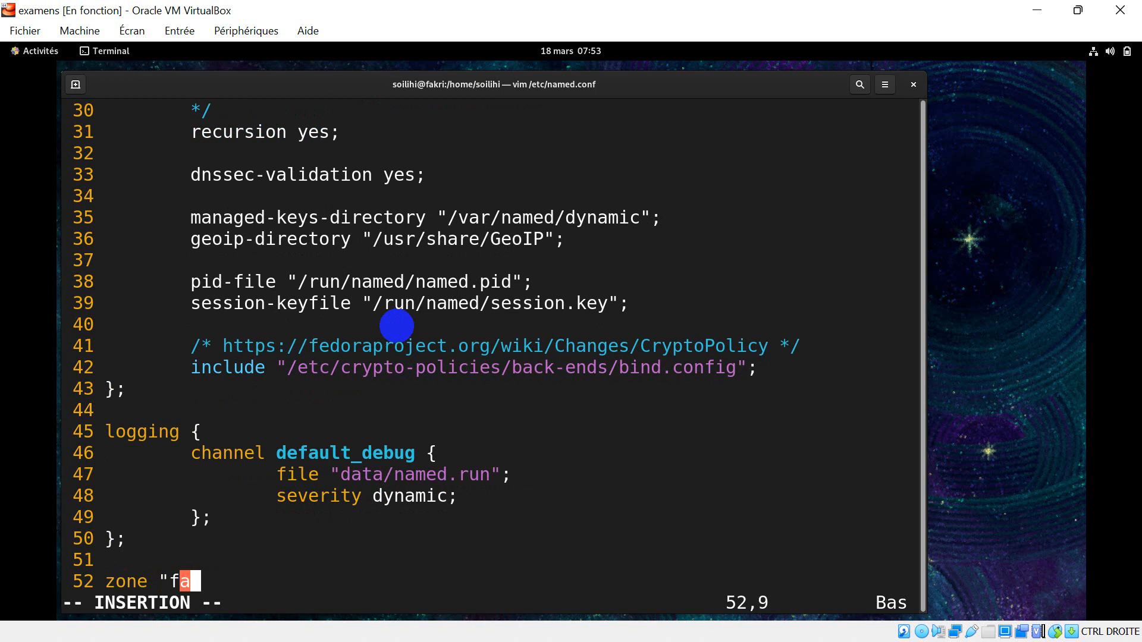
type("kri")
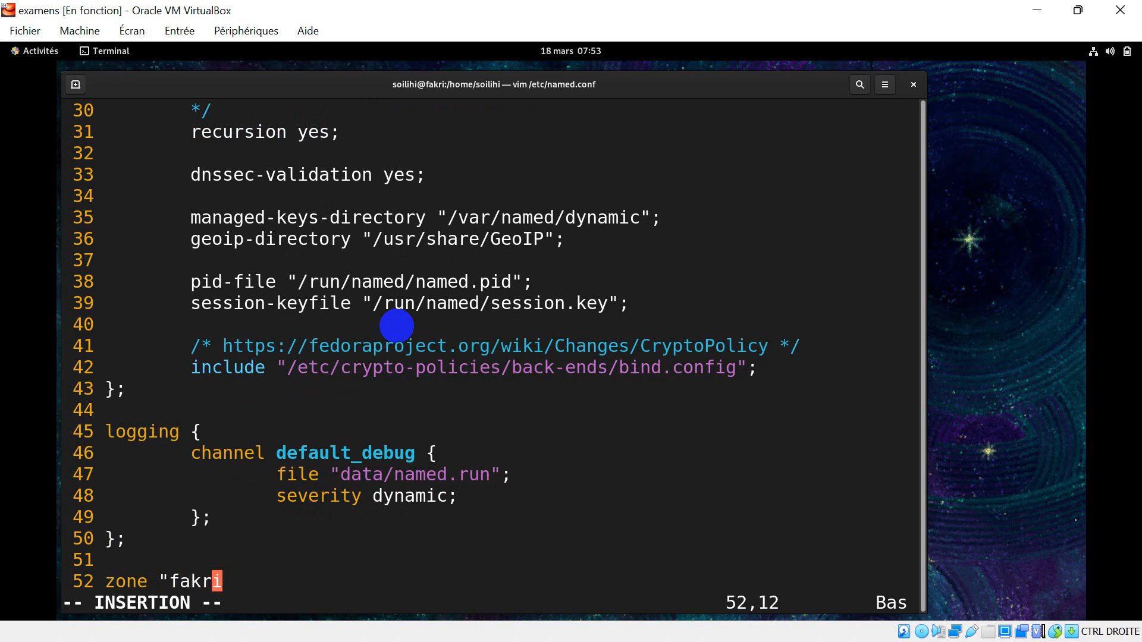
type("x.")
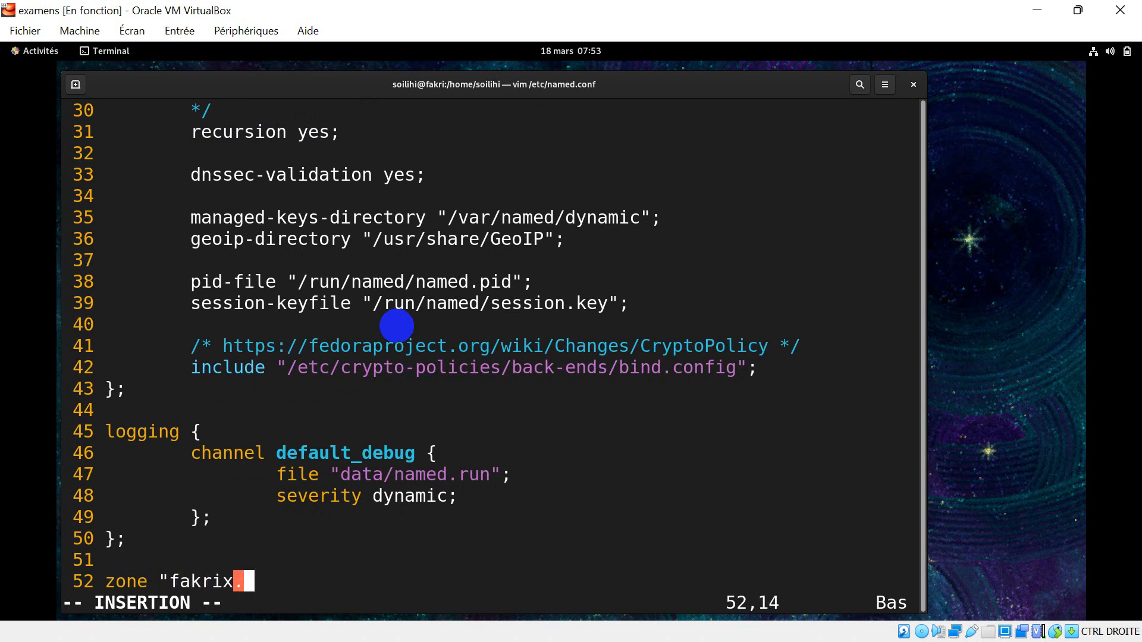
type("km")
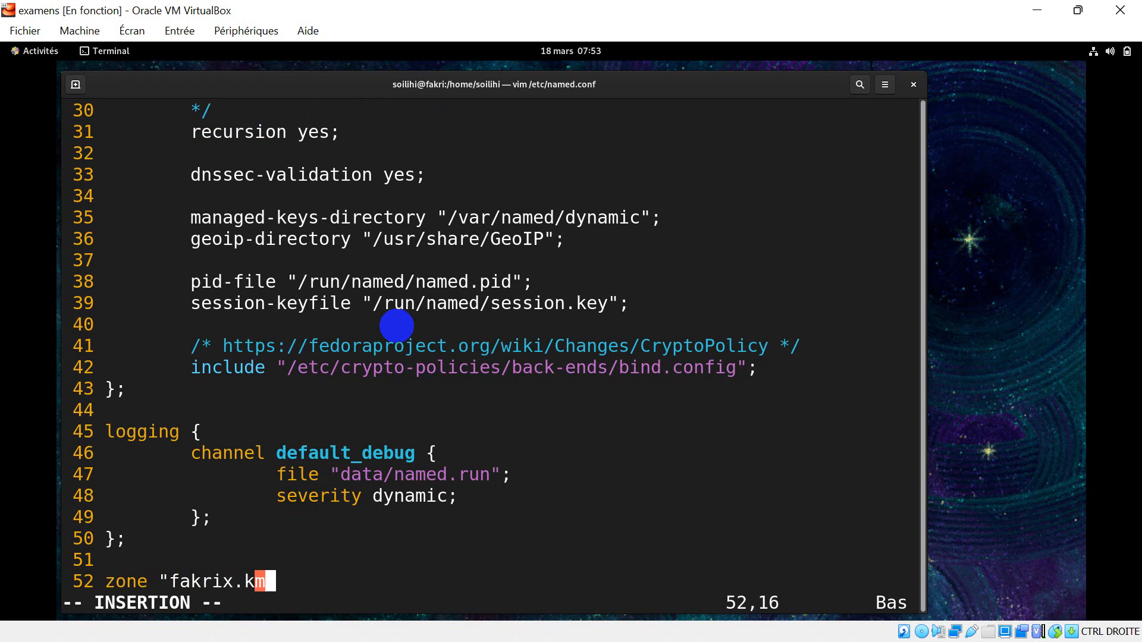
type("\" U")
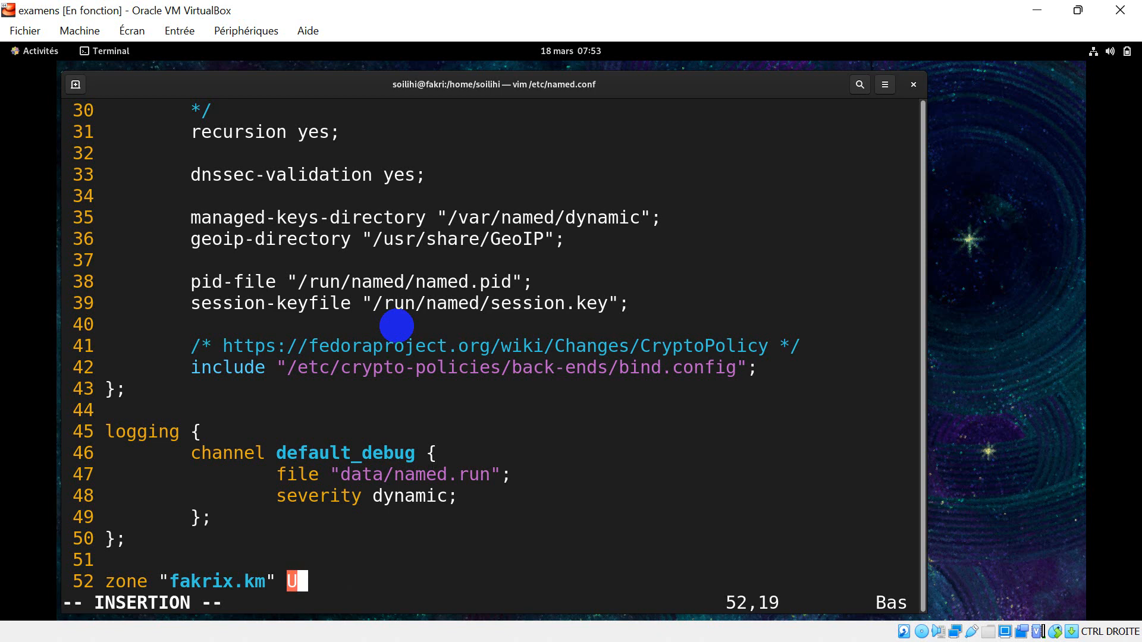
key("BackSpace")
type("IN ")
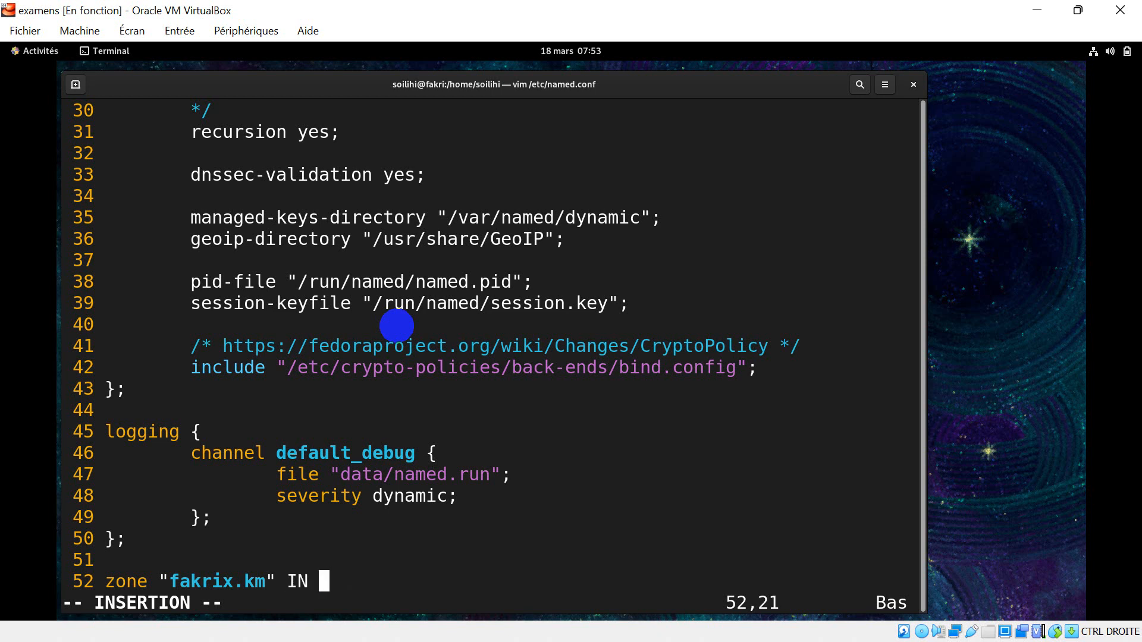
type("{")
key("Return")
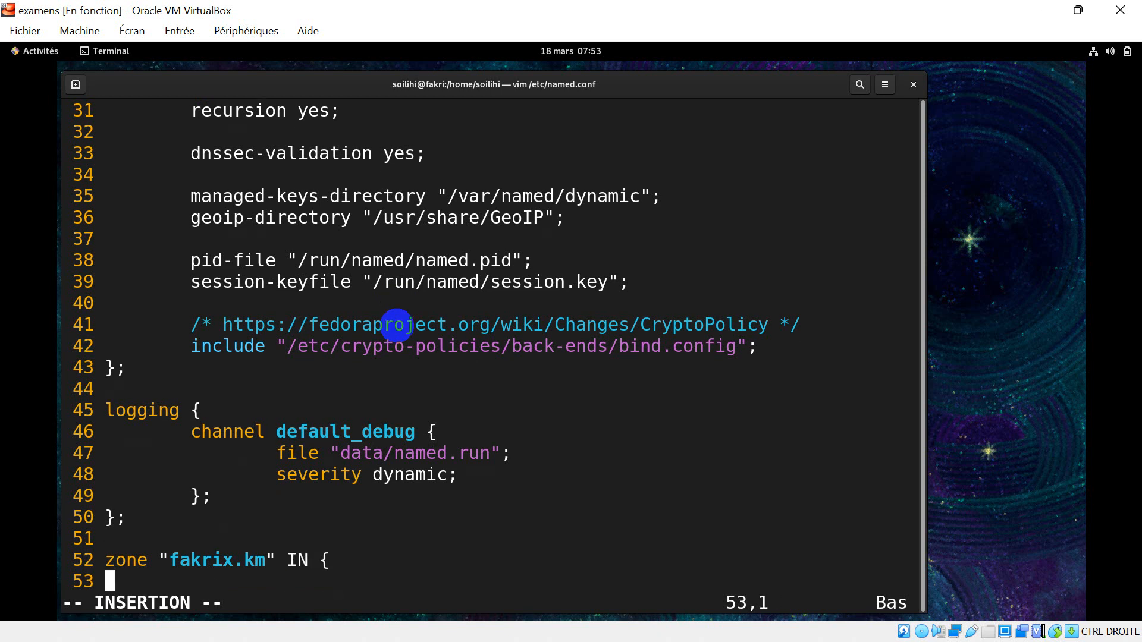
Inside the fakrix.km zone block, add the indented directive type master; on line 53.
key("Tab")
type("y")
key("BackSpace")
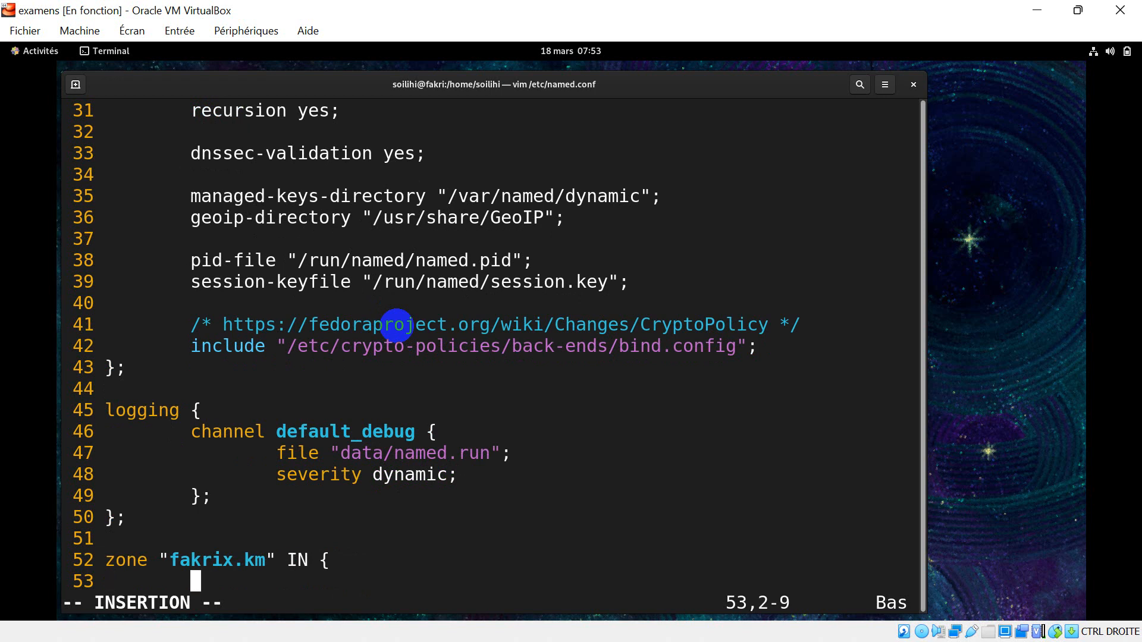
type("type mast")
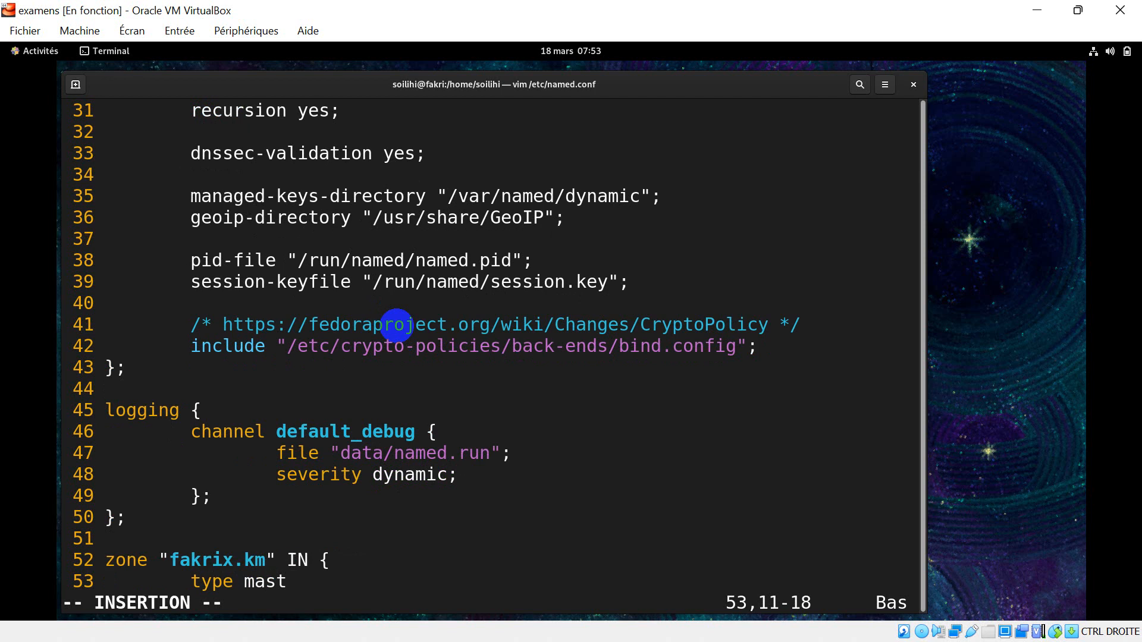
type("er;")
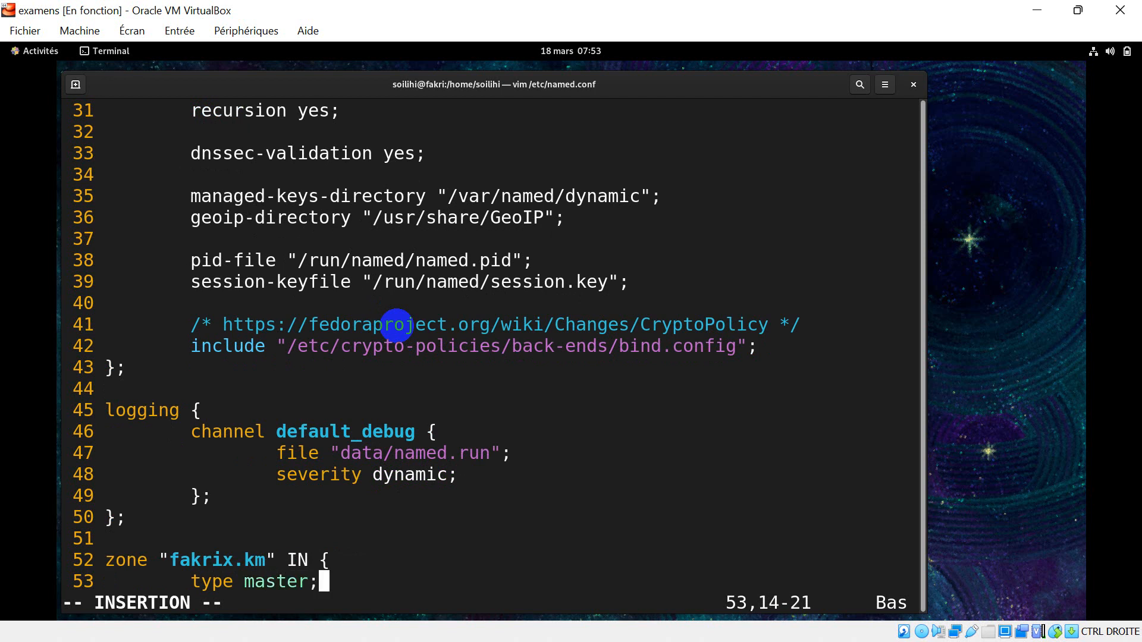
Below the type directive of the fakrix.km zone, add an indented file directive with the quoted value direct, ended by a semicolon.
key("Return")
key("Tab")
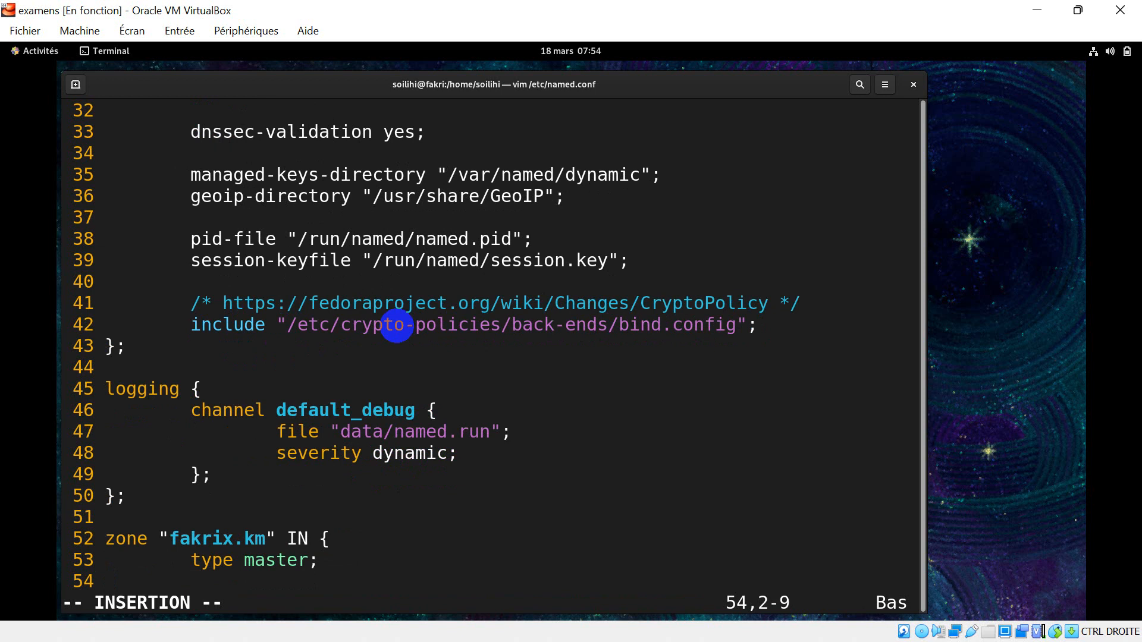
type("fi")
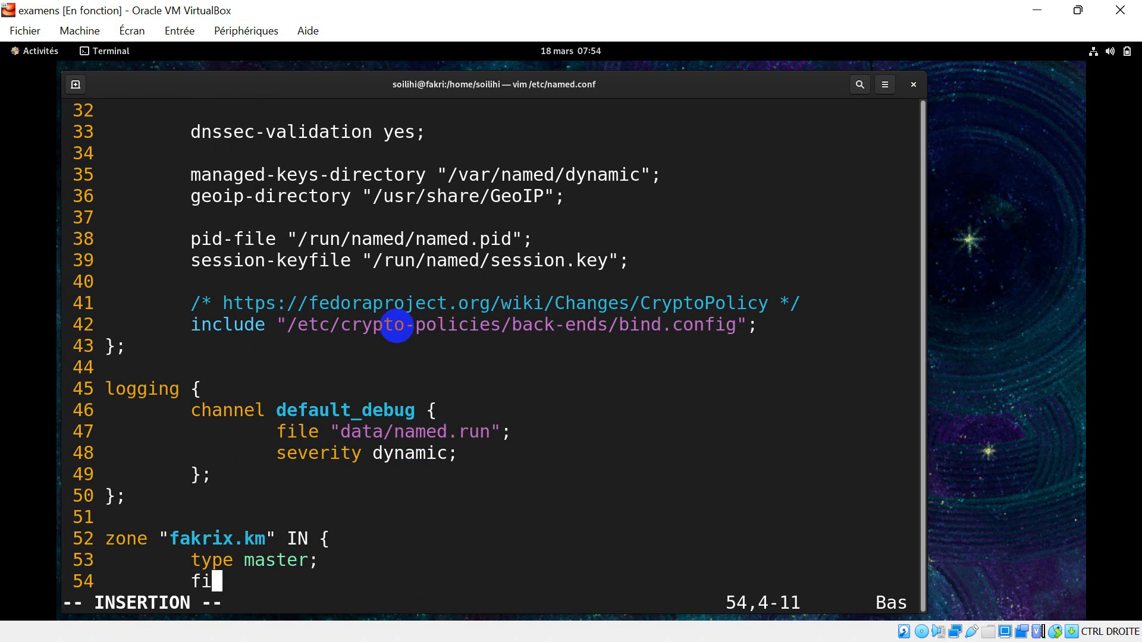
type("le \"dir")
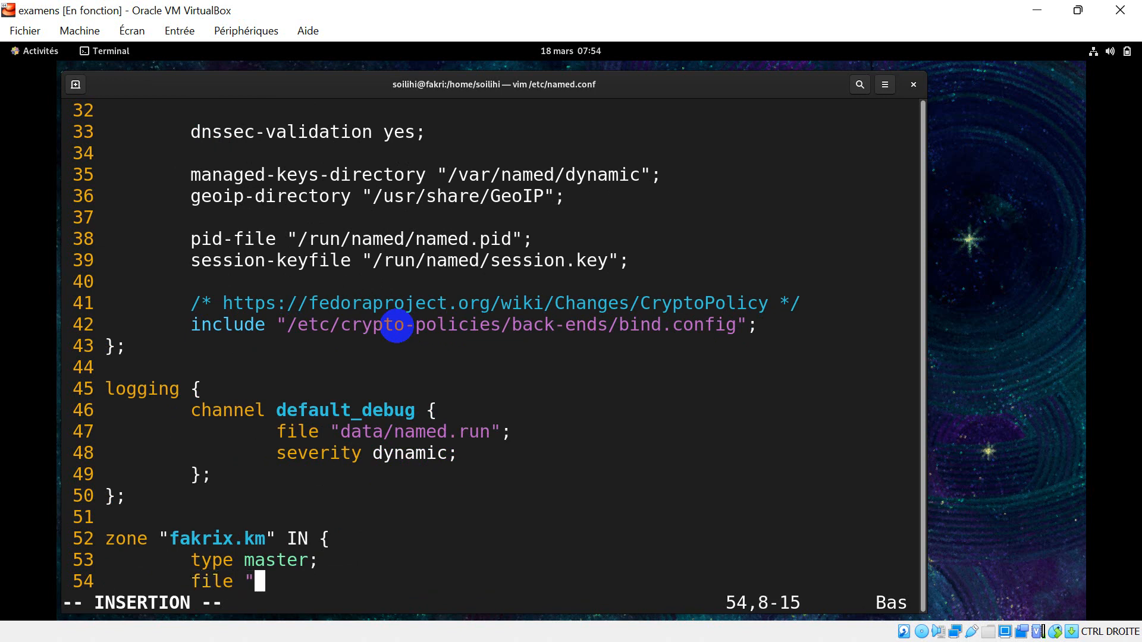
type("ect")
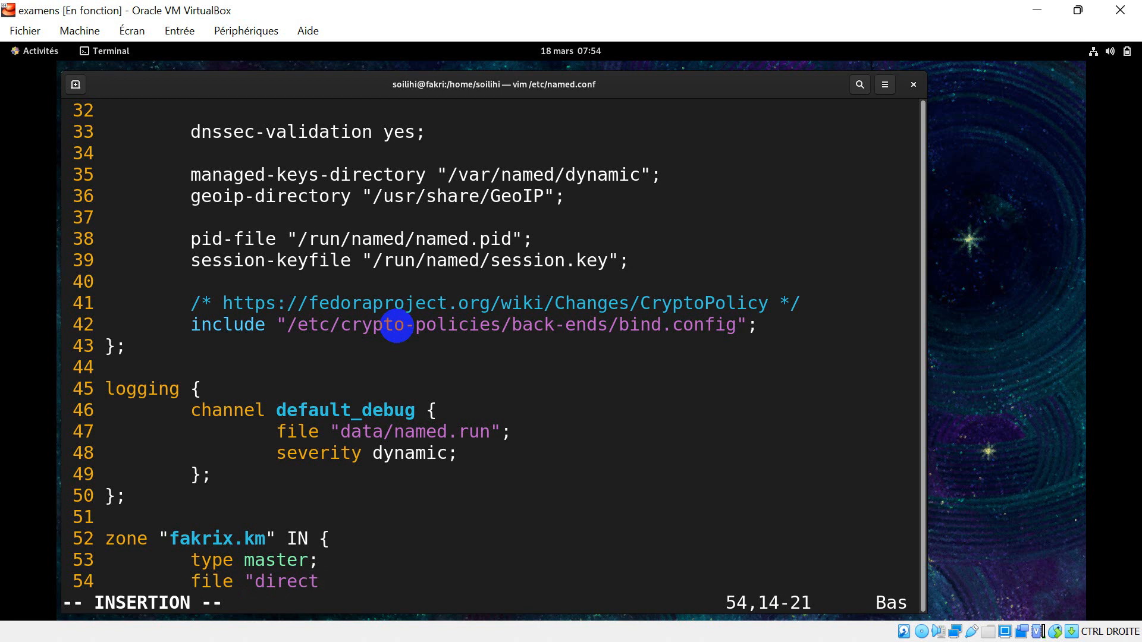
type("\";")
key("Return")
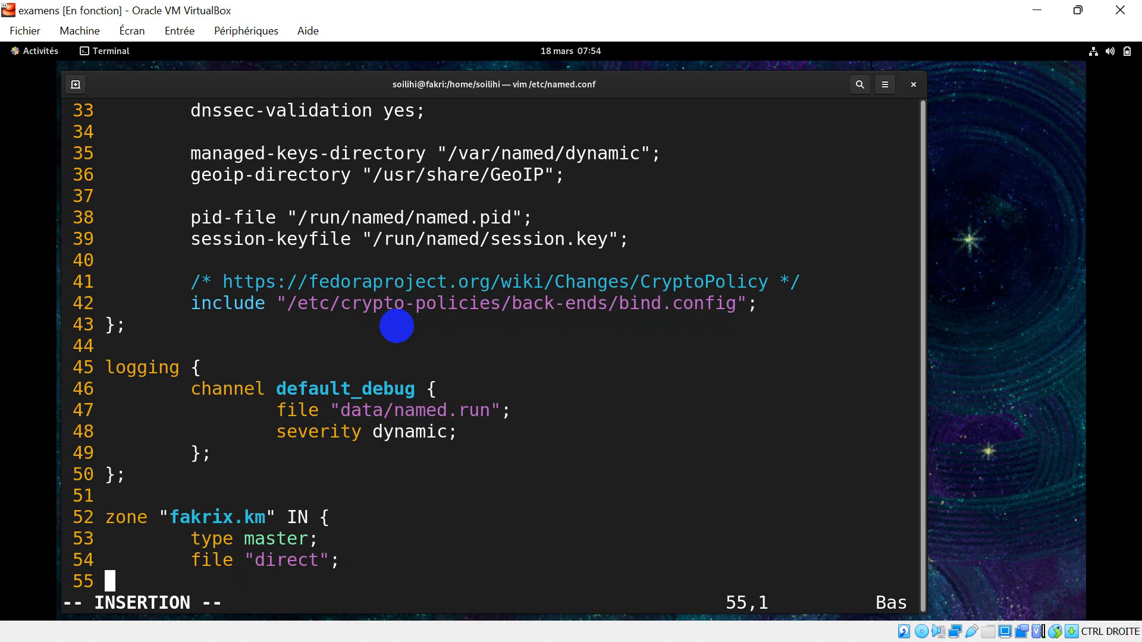
Close the fakrix.km zone block with a closing brace and semicolon, and leave two empty lines below it.
type("}")
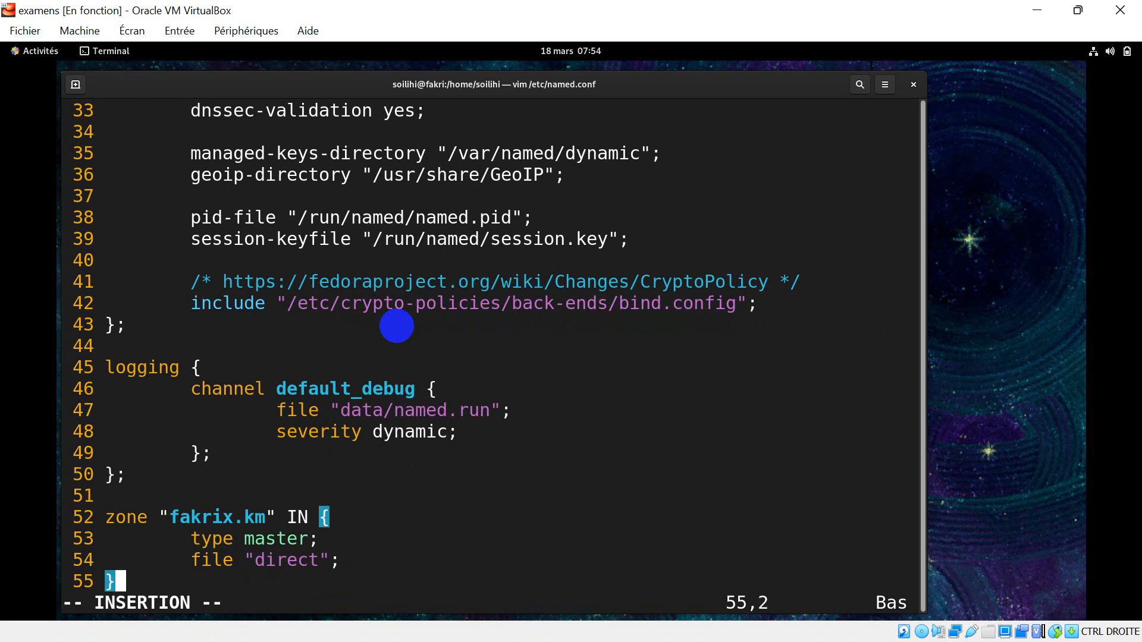
type(";")
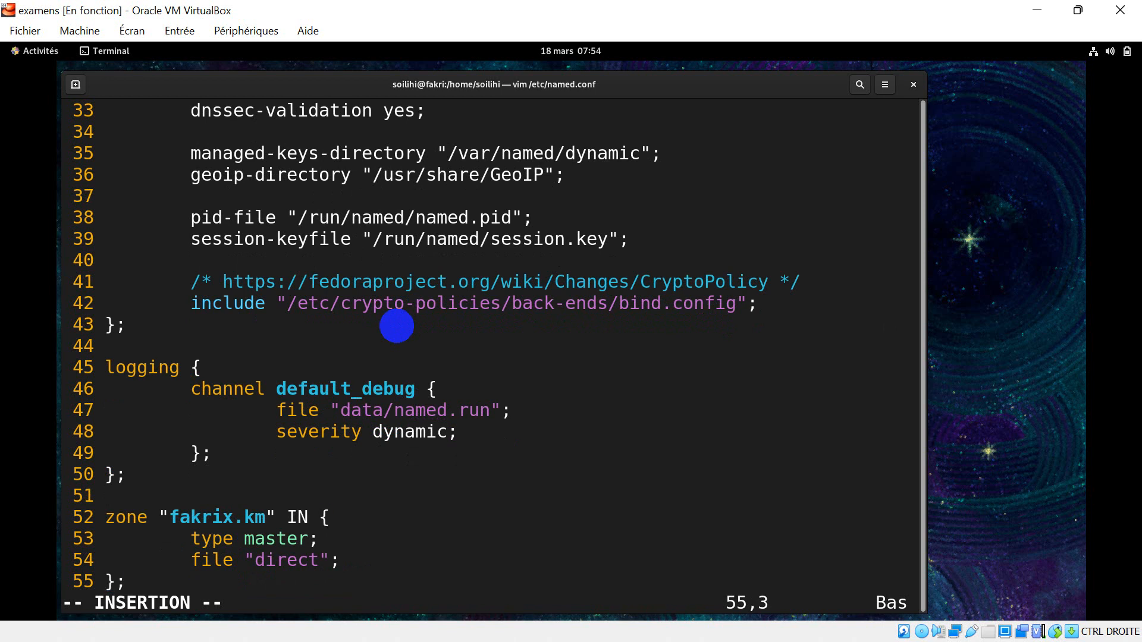
key("Return")
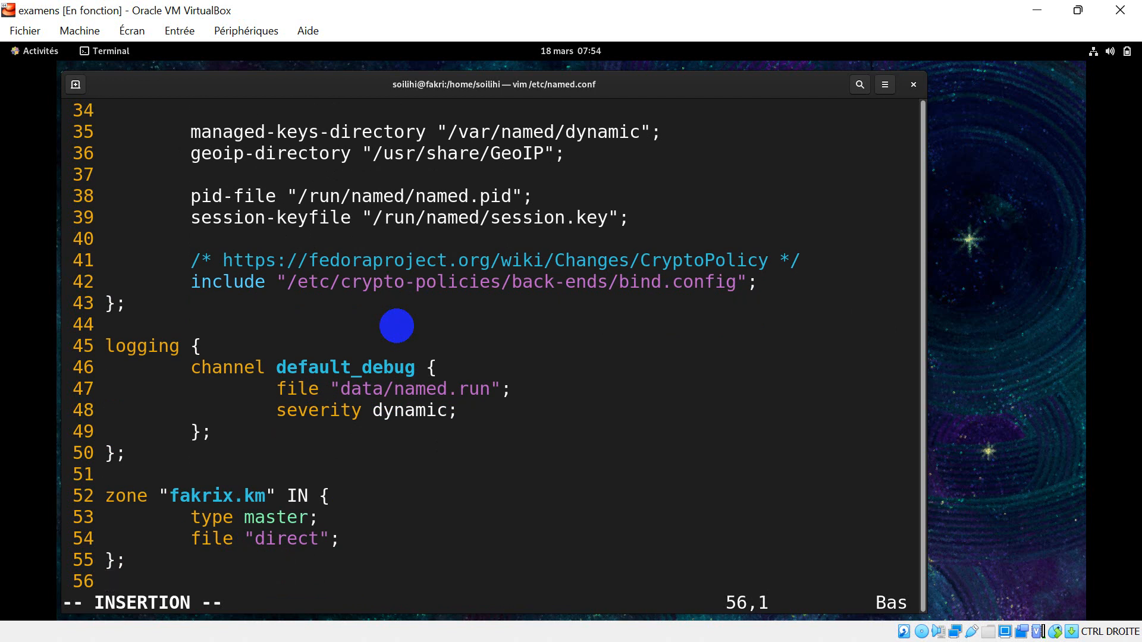
key("Return")
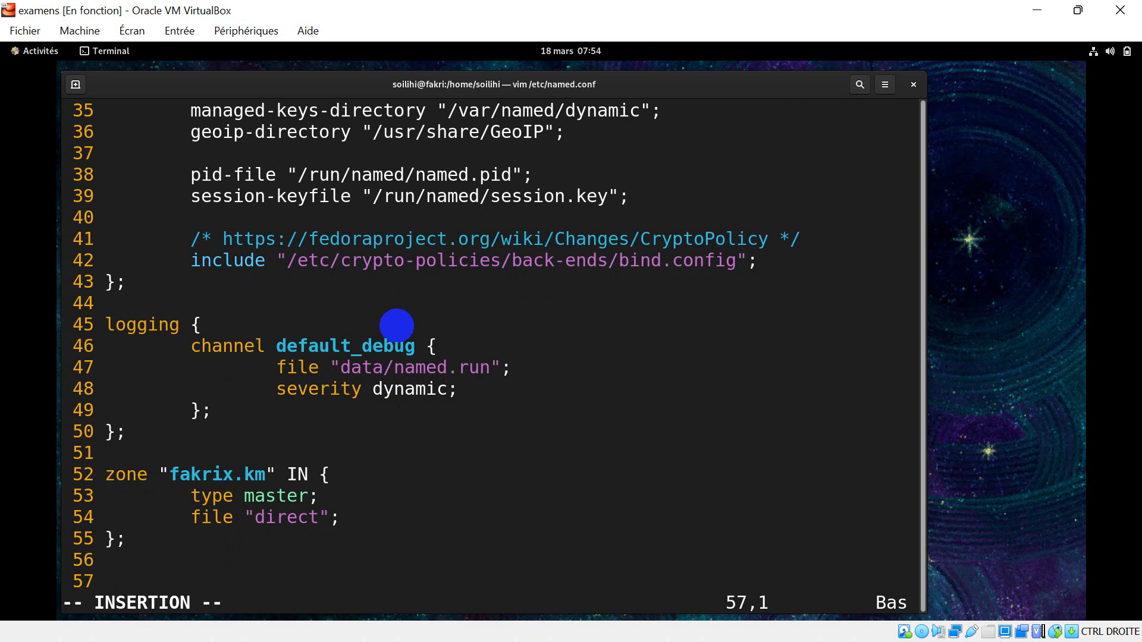
Duplicate the four-line fakrix.km zone block below the empty lines at the end of the file.
key("Up")
key("Up")
key("Up")
key("Up")
key("Up")
key("Escape")
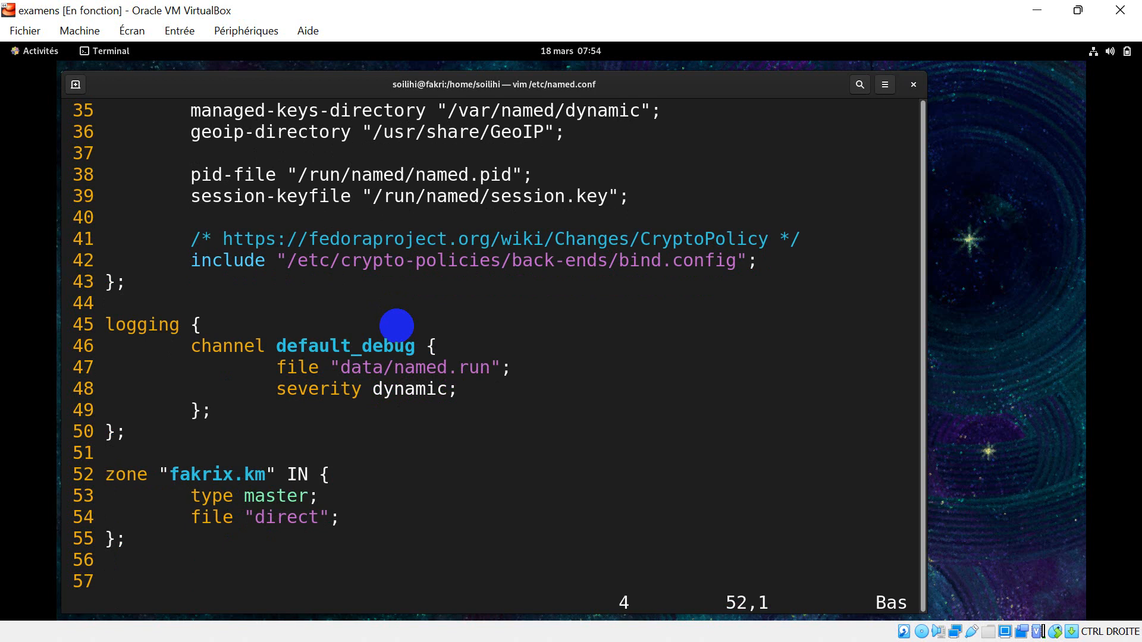
key("y")
key("y")
key("j")
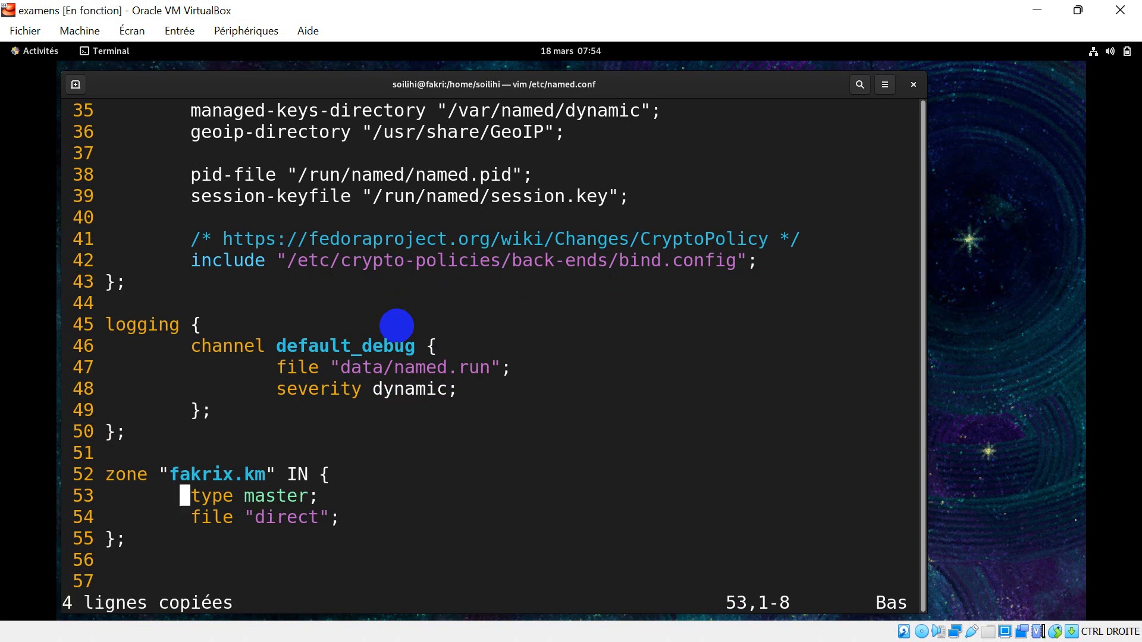
key("j")
key("j")
key("l")
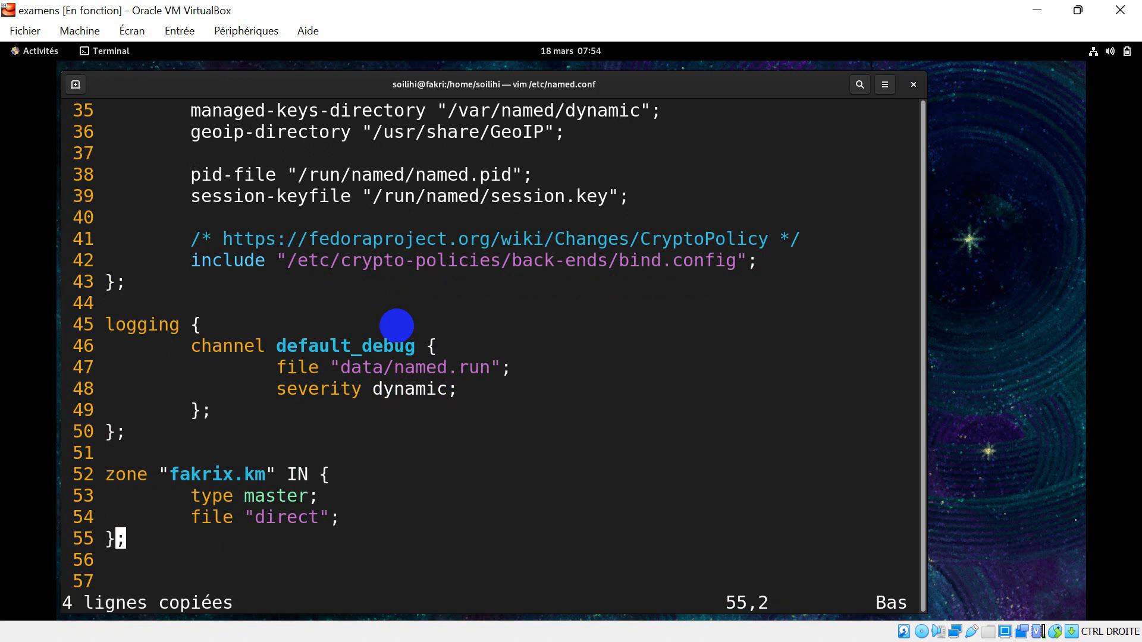
key("i")
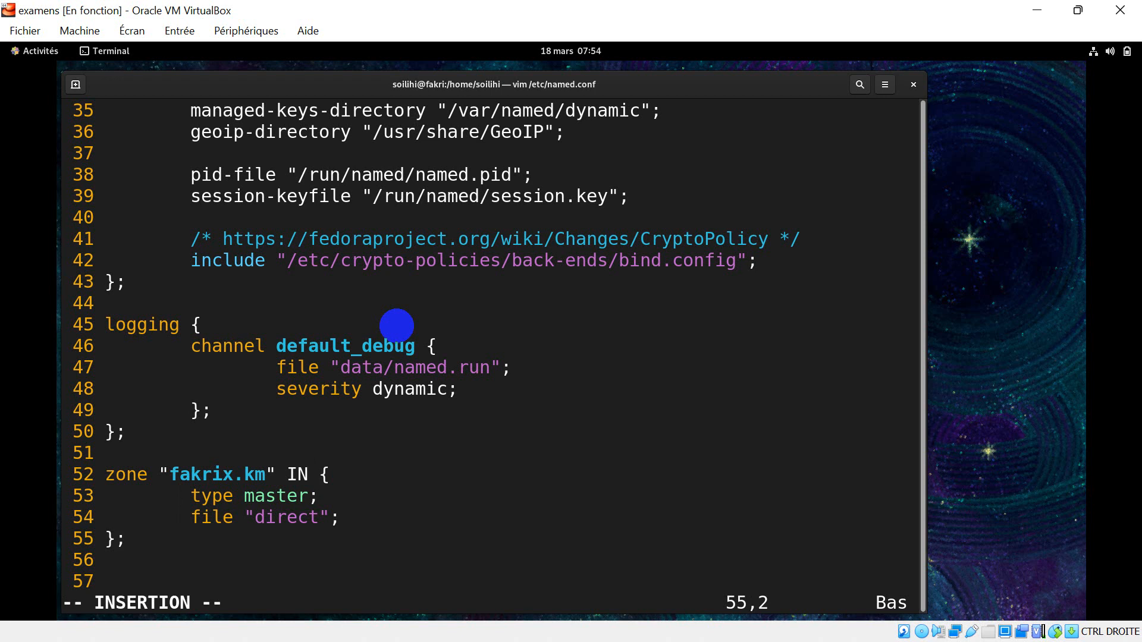
key("Right")
key("Down")
key("Down")
key("Escape")
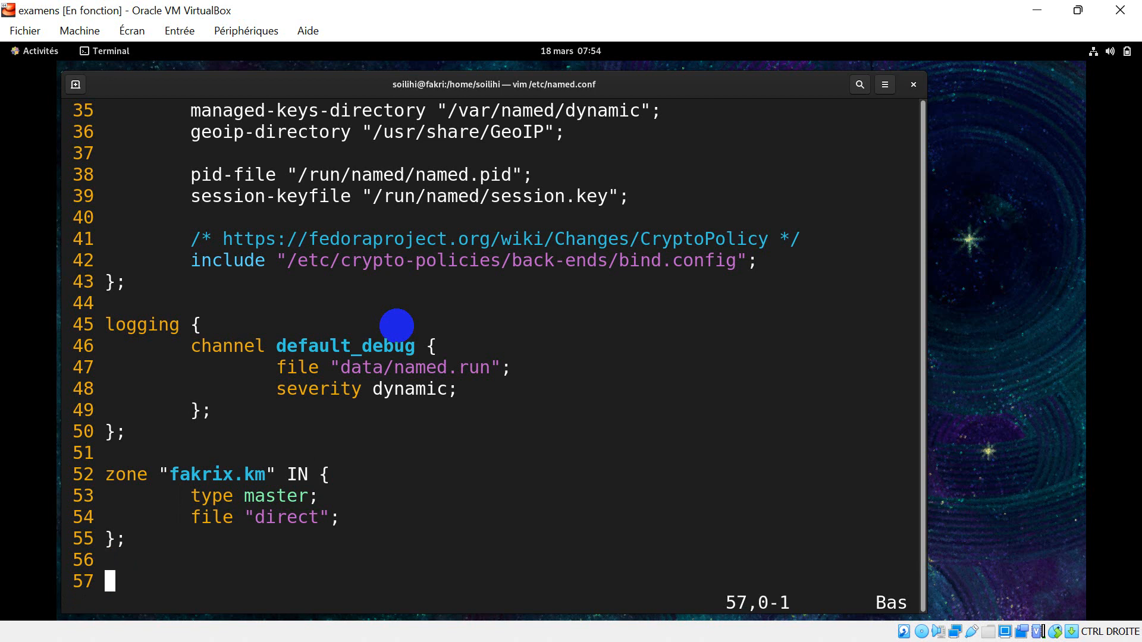
key("p")
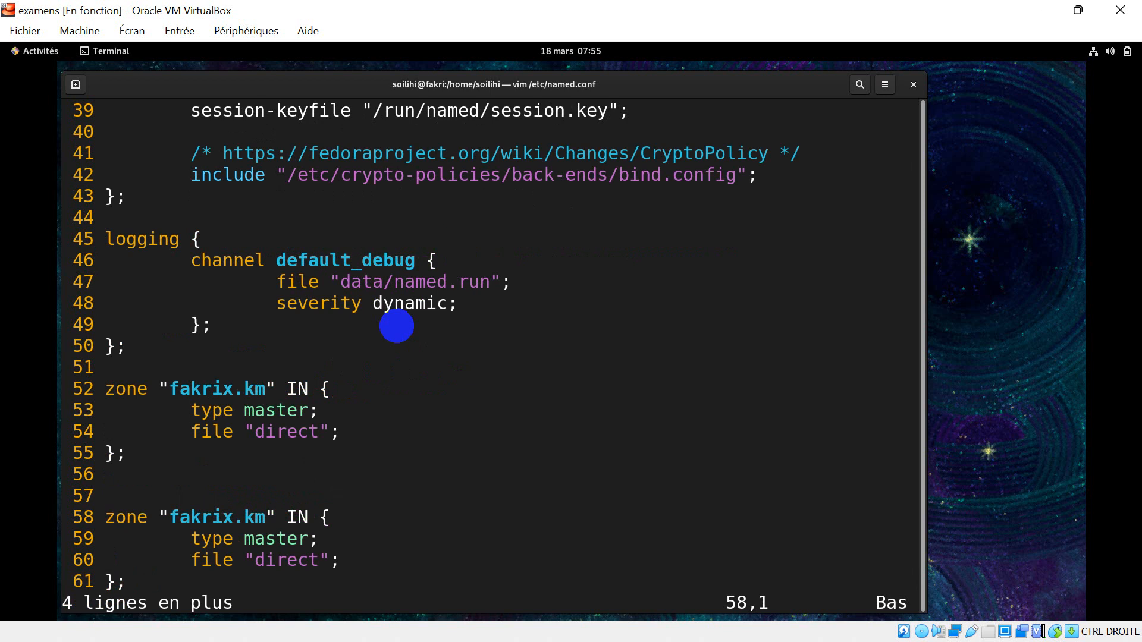
Rename the zone in the duplicated block to 1.168.192.in-addr.arpa.
key("i")
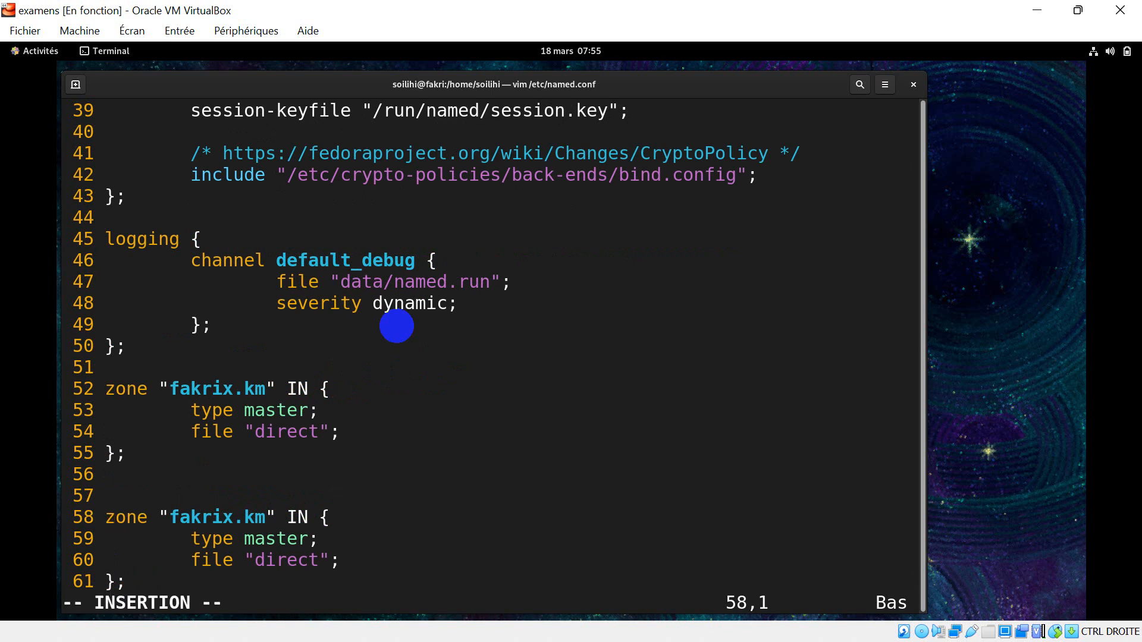
key("Right")
key("Right")
key("Right")
key("Right")
key("Right")
key("Right")
key("Right")
key("Right")
key("Right")
key("Right")
key("Right")
key("Right")
key("Right")
key("Right")
key("Right")
key("BackSpace")
key("BackSpace")
key("BackSpace")
key("BackSpace")
key("BackSpace")
key("BackSpace")
key("BackSpace")
key("BackSpace")
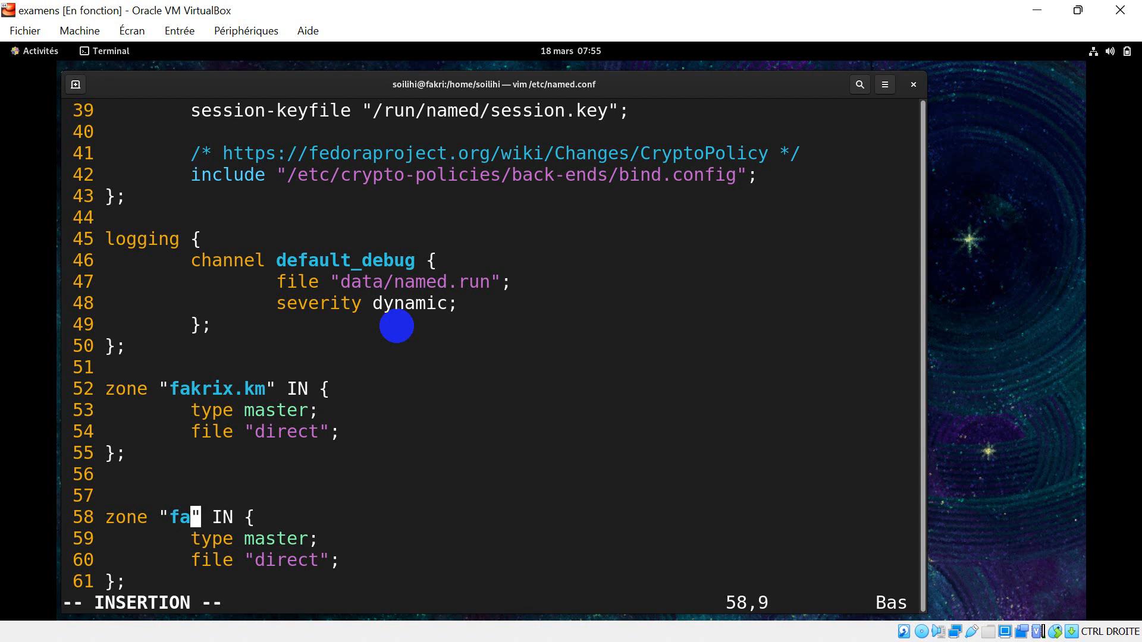
key("BackSpace")
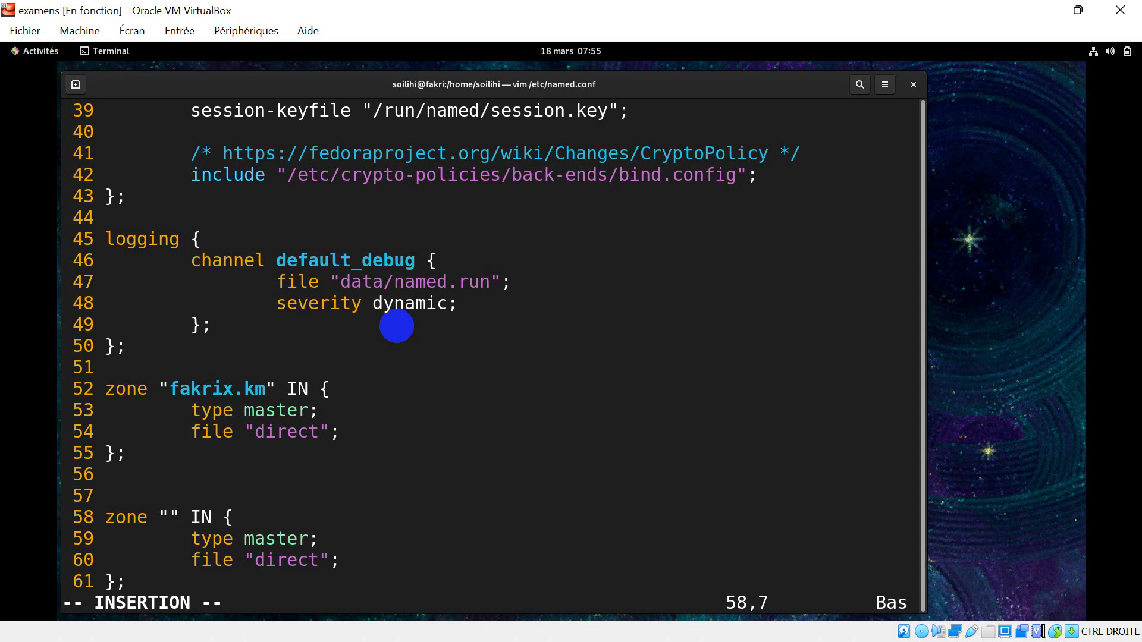
type("1")
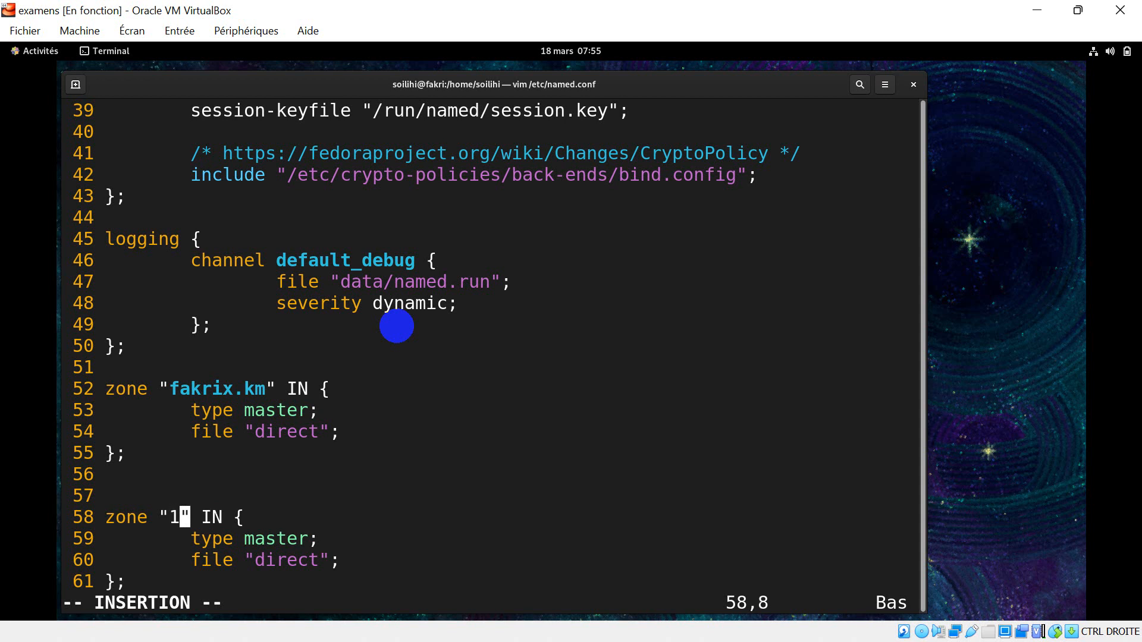
type(".")
type("168")
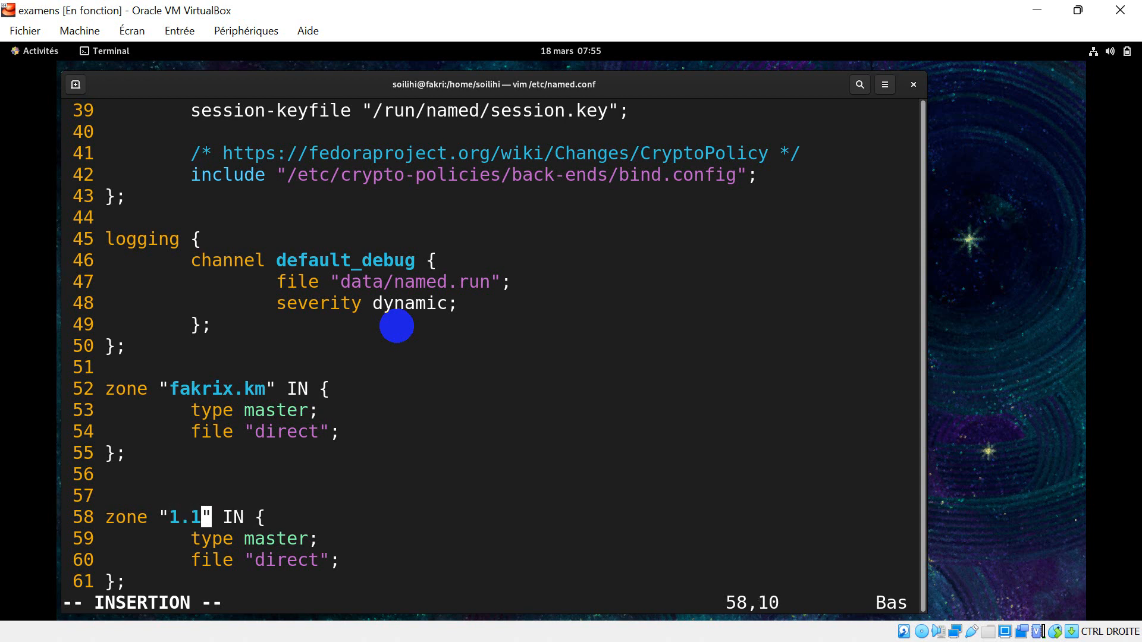
type(".192")
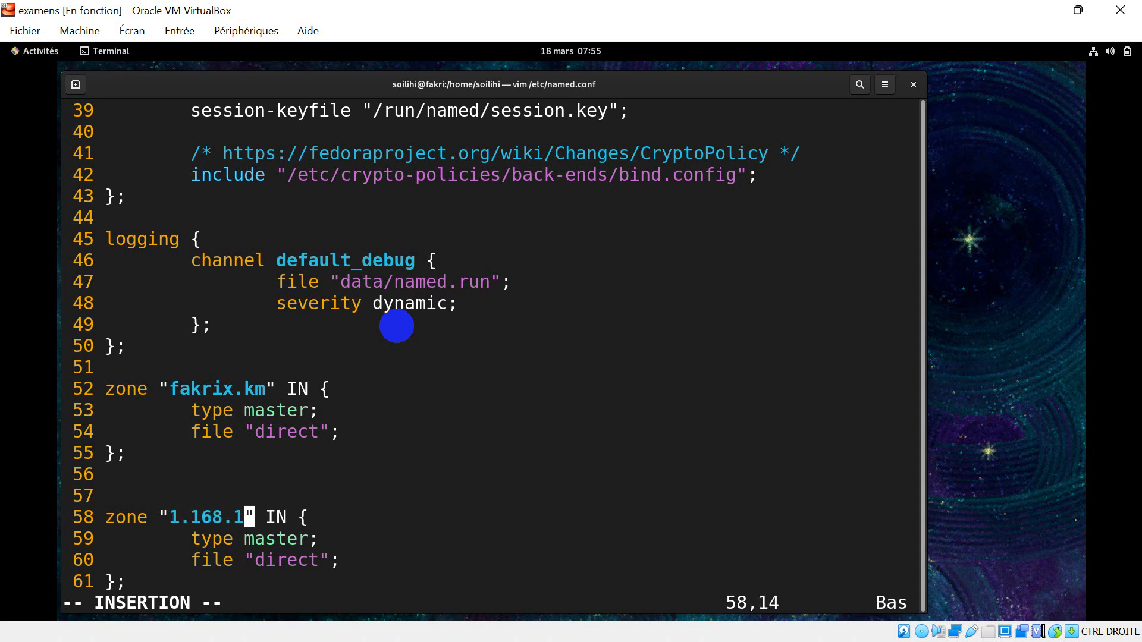
type(".")
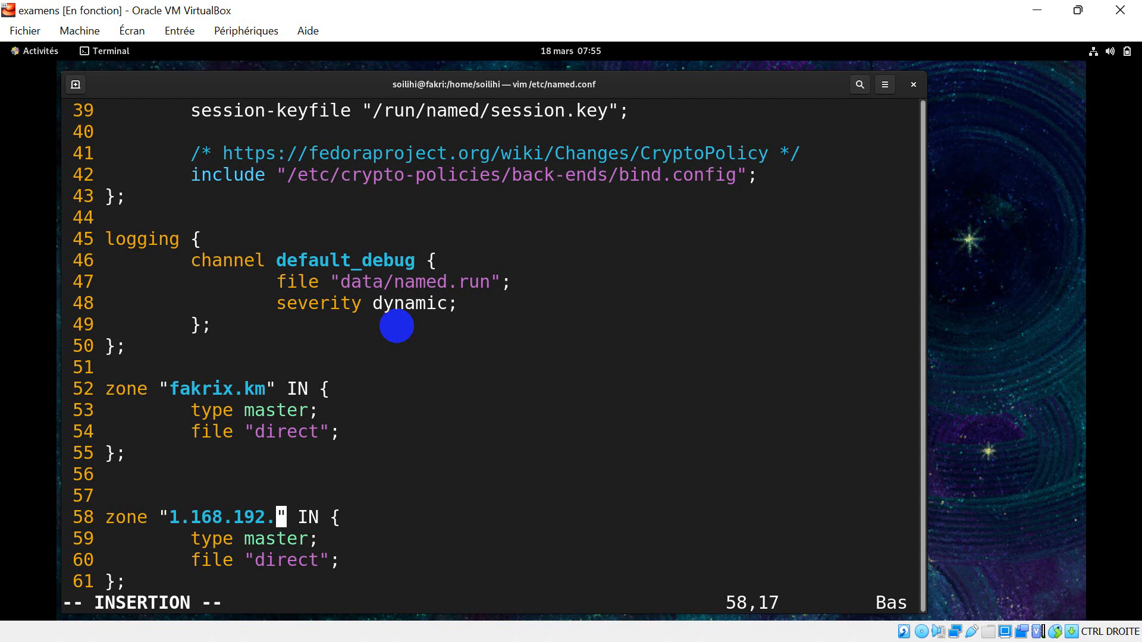
type("in-")
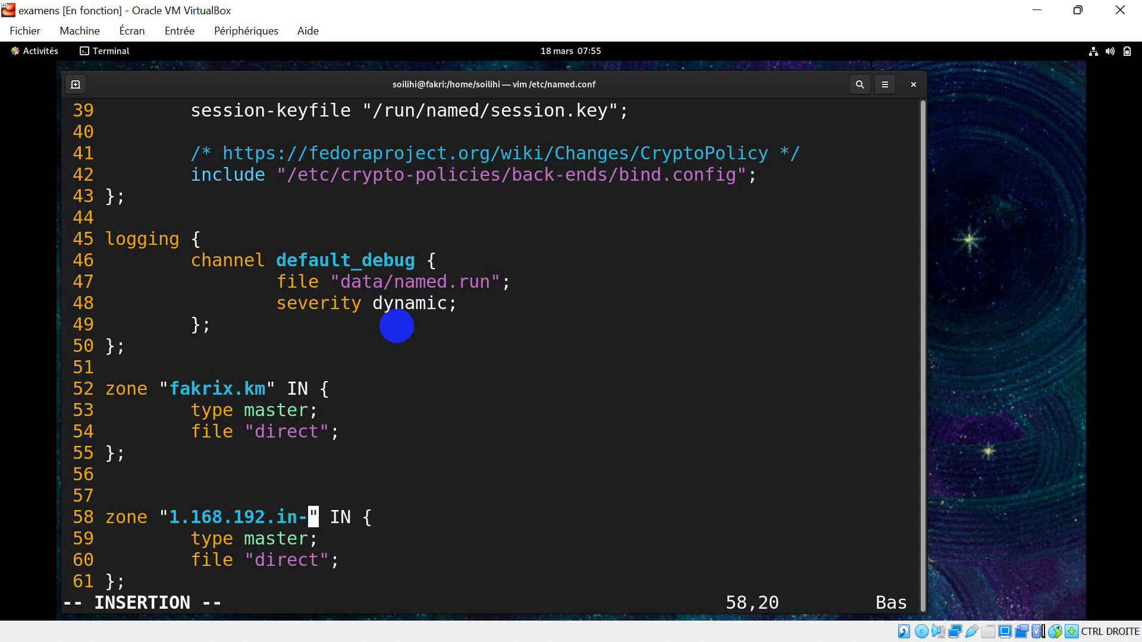
type("addr")
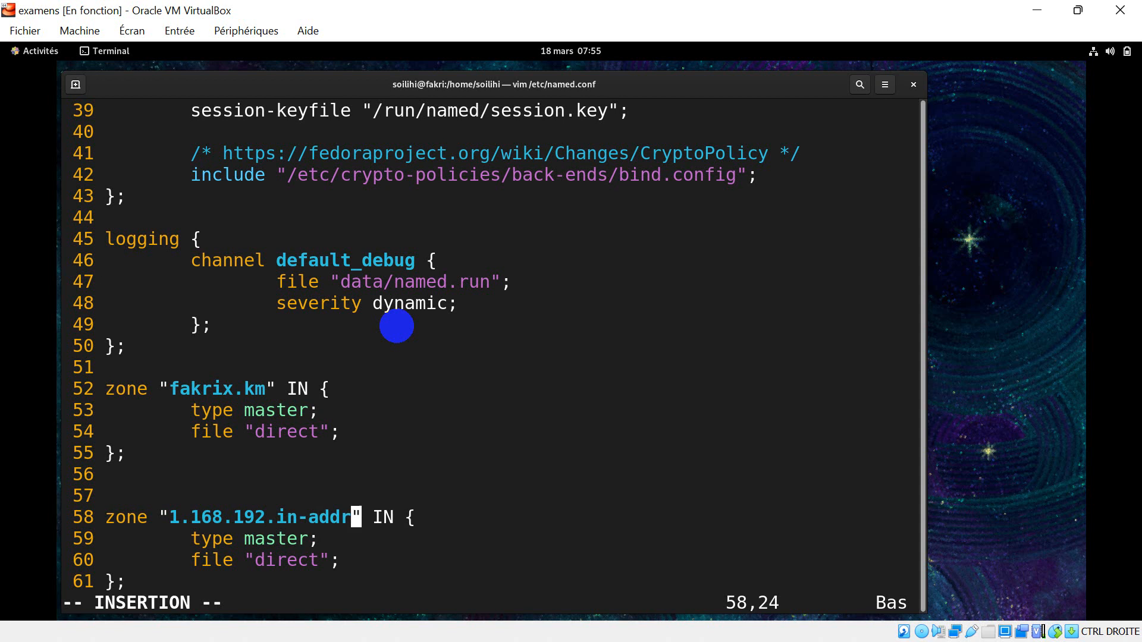
type(".")
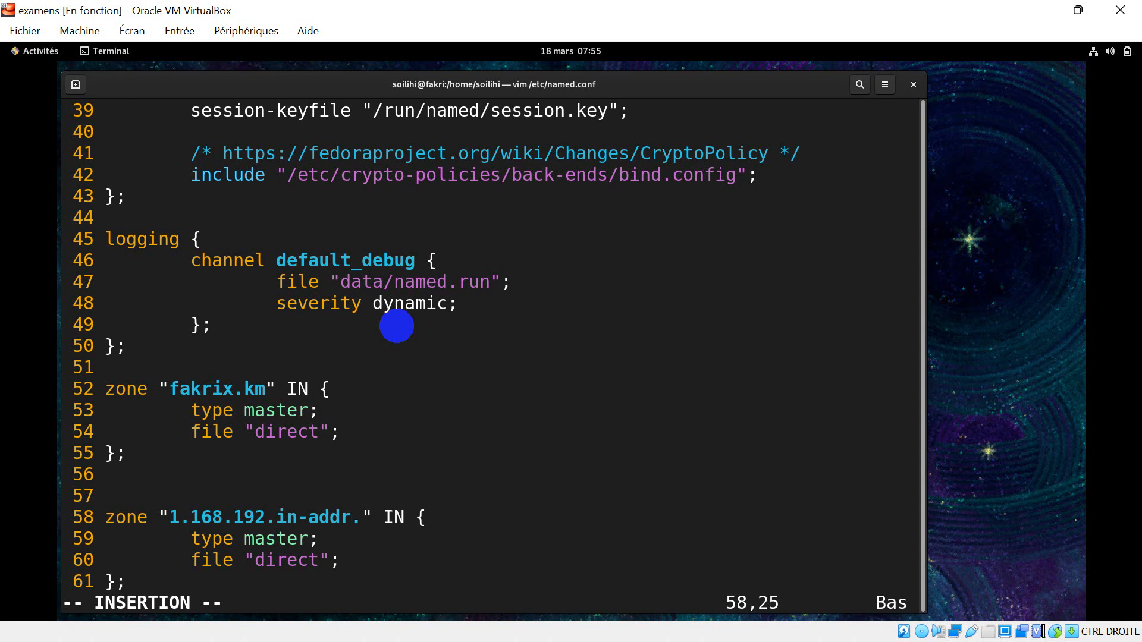
type("arpa")
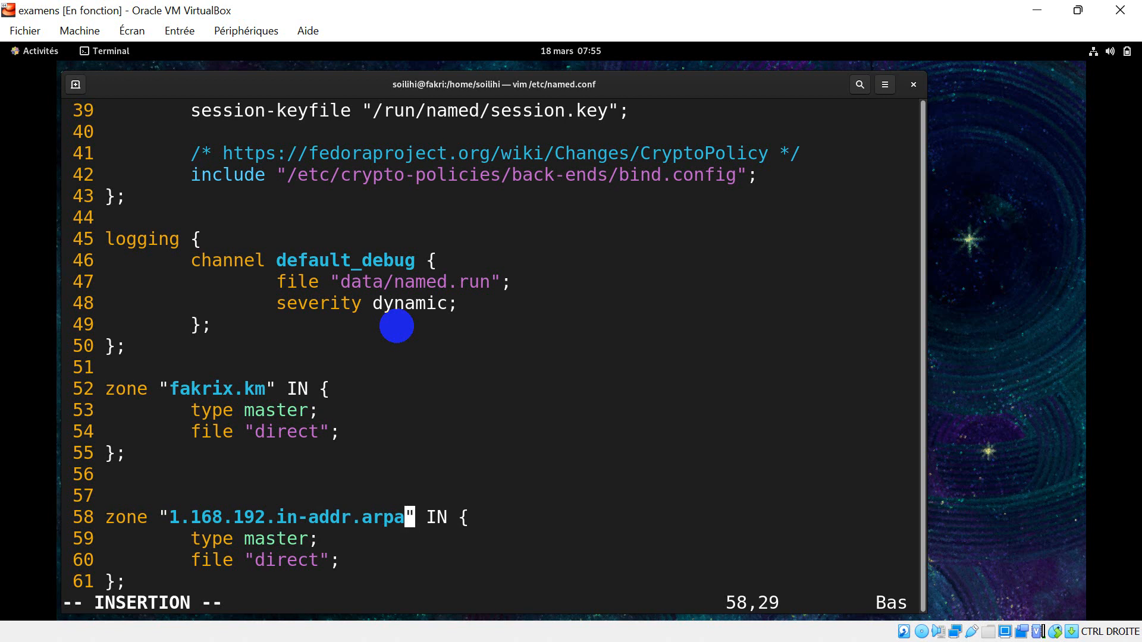
Set the quoted value of the file directive in the 1.168.192.in-addr.arpa zone to inverse.
key("Down")
key("Down")
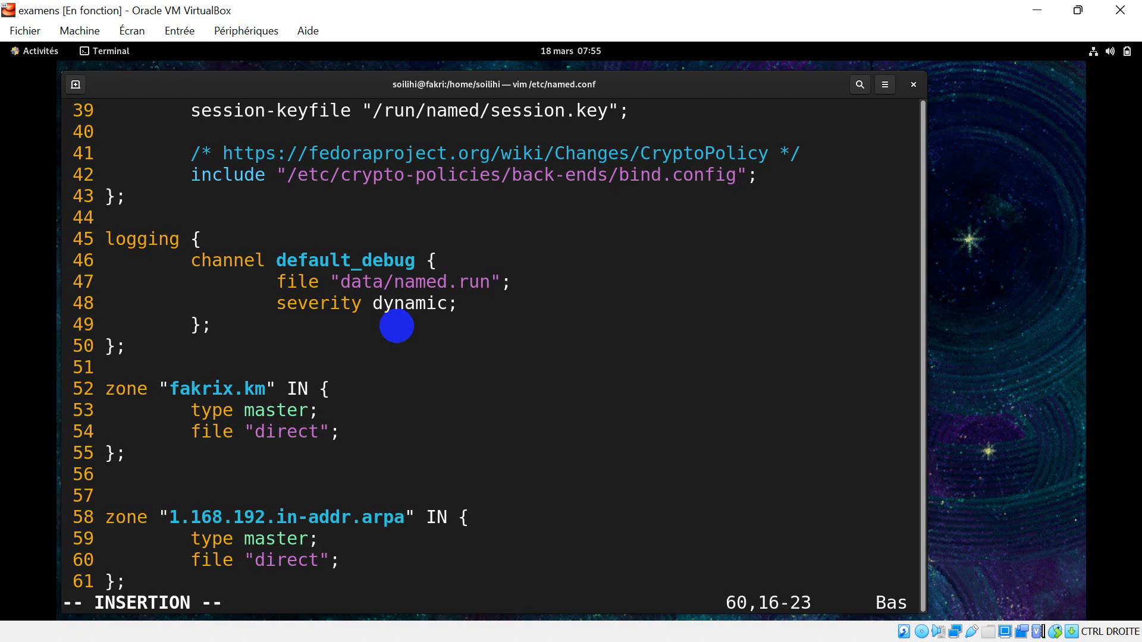
key("Left")
key("Left")
key("BackSpace")
key("BackSpace")
key("BackSpace")
key("BackSpace")
key("BackSpace")
key("BackSpace")
type("in")
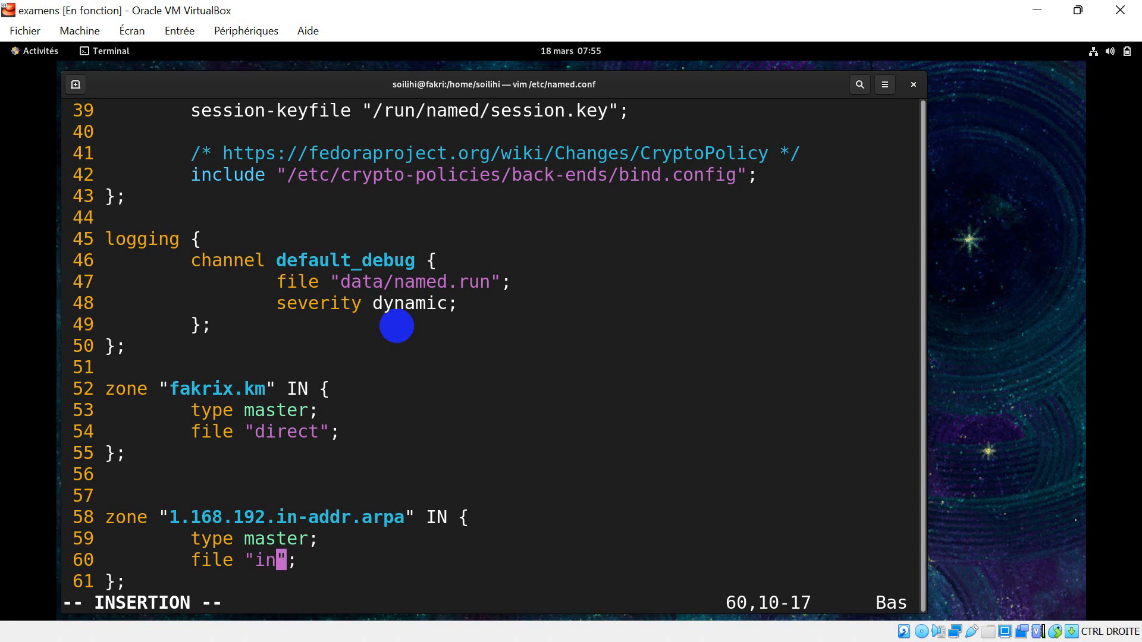
type("verse")
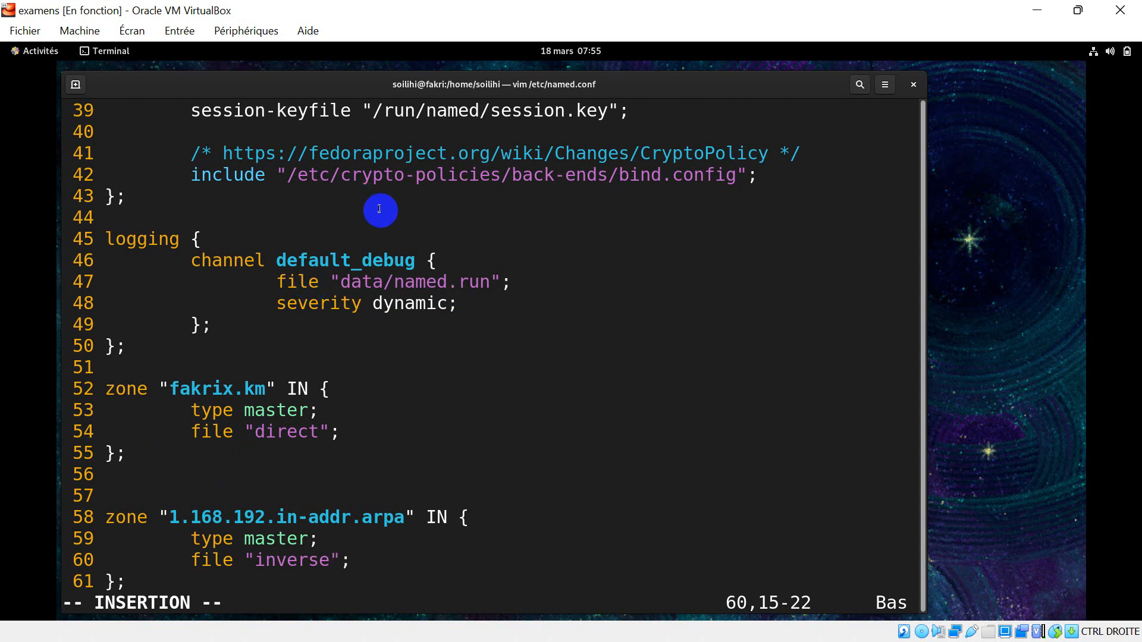
Go back up through the file to review the listen-on and allow-query directives in the options block.
key("Up")
key("Up")
key("Up")
key("Up")
key("Up")
key("Up")
key("Up")
key("Up")
key("Up")
key("Up")
key("Up")
key("Up")
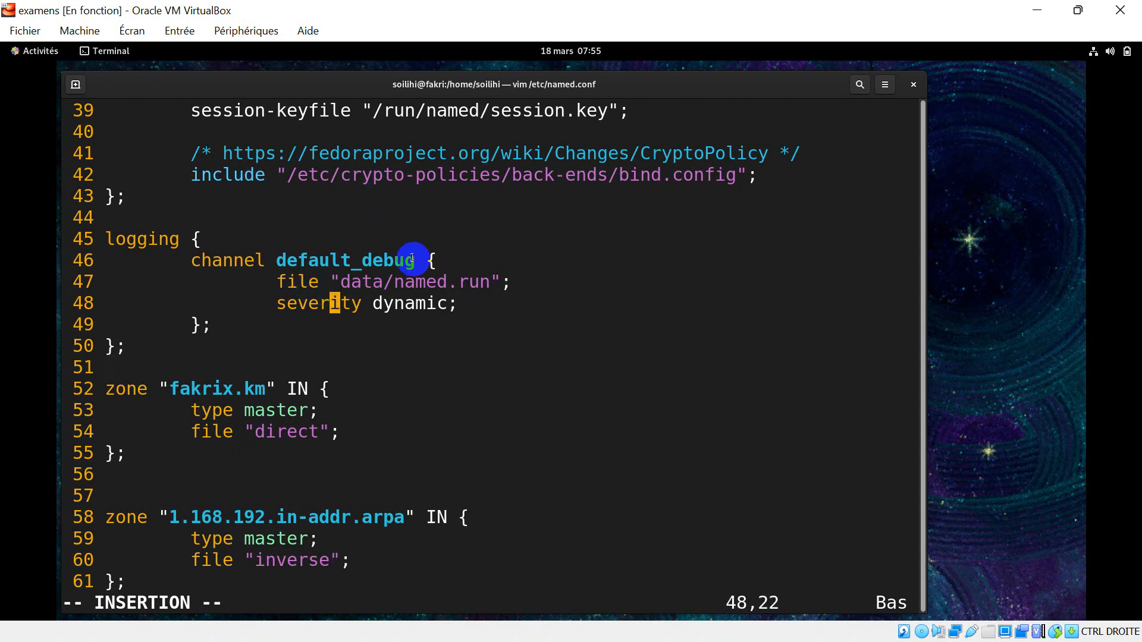
key("Up")
key("Up")
key("Up")
key("Up")
key("Up")
key("Up")
key("Up")
key("Up")
key("Up")
key("Up")
key("Up")
key("Up")
key("Up")
key("Up")
key("Up")
key("Up")
key("Up")
key("Up")
key("Up")
key("Up")
key("Up")
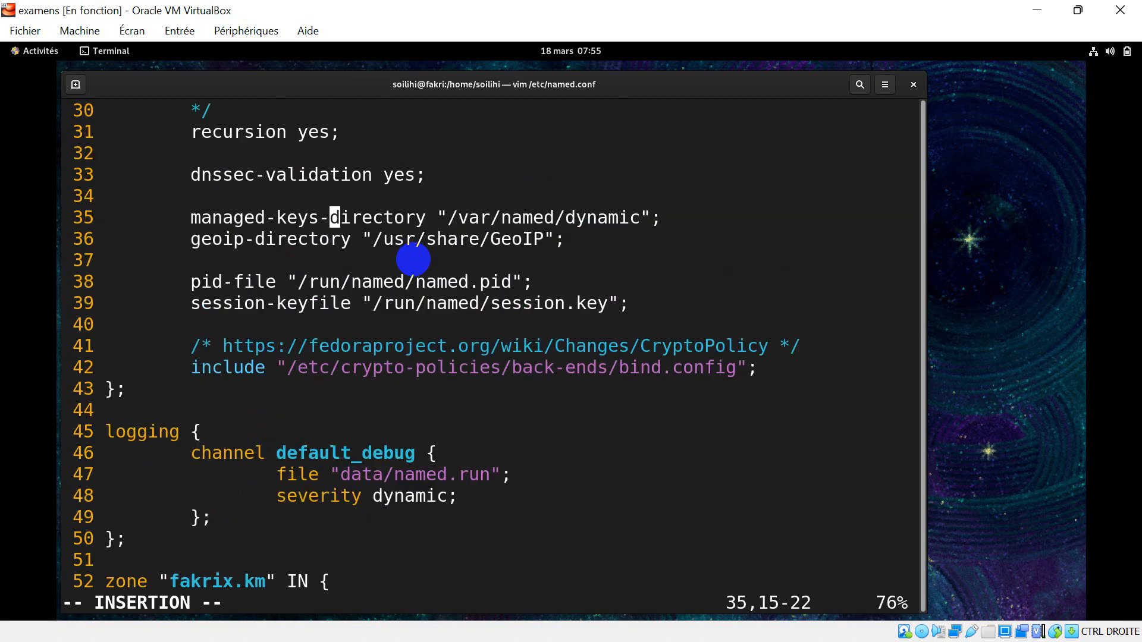
key("Up")
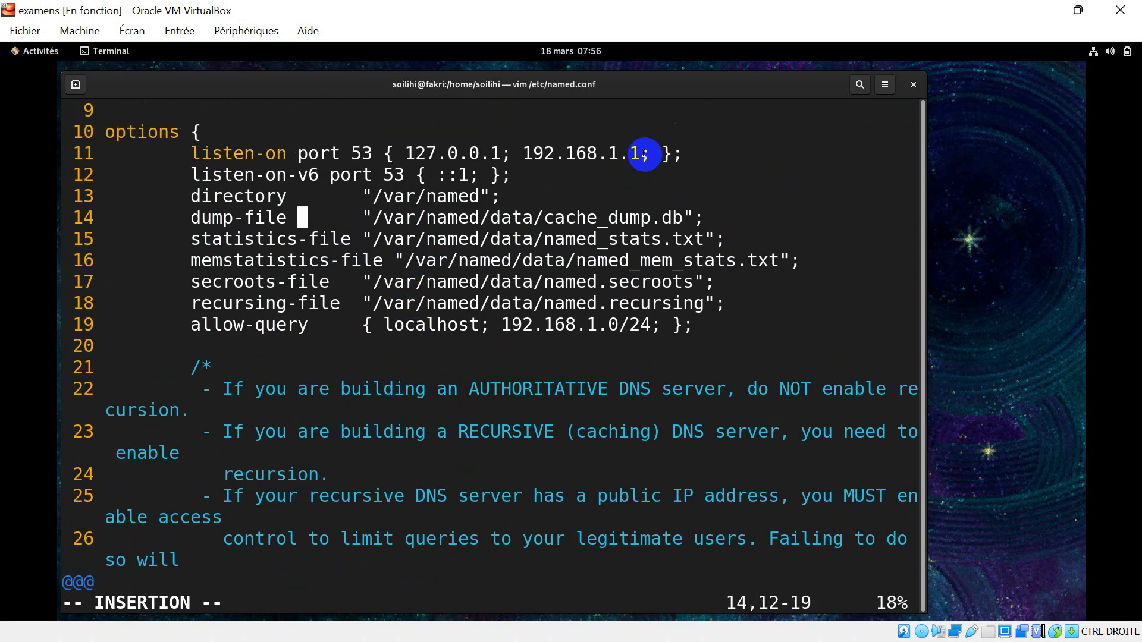
Review the listen-on port and address, the allow-query network, and the two zone blocks at the end of the file.
left_click_drag(647, 157, 522, 152)
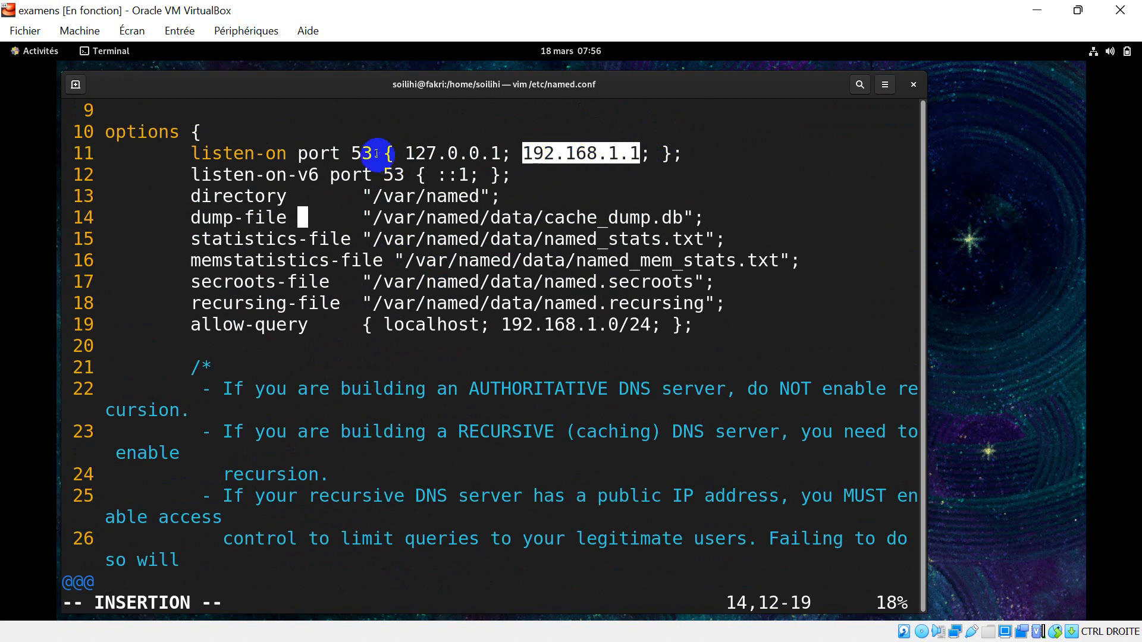
left_click_drag(374, 154, 342, 154)
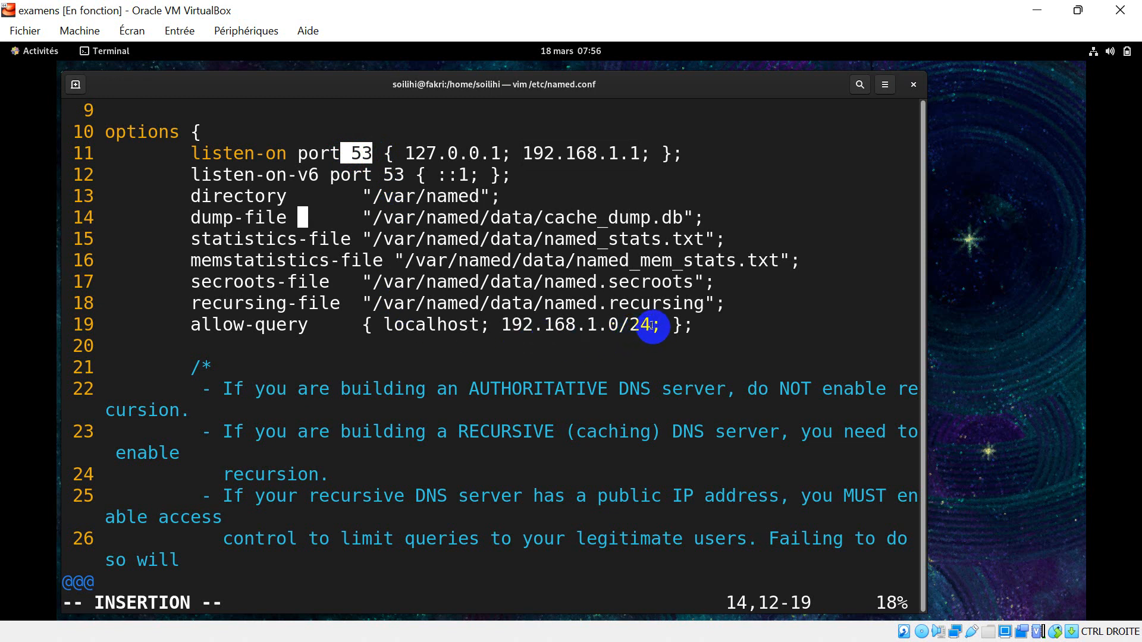
left_click_drag(652, 326, 503, 325)
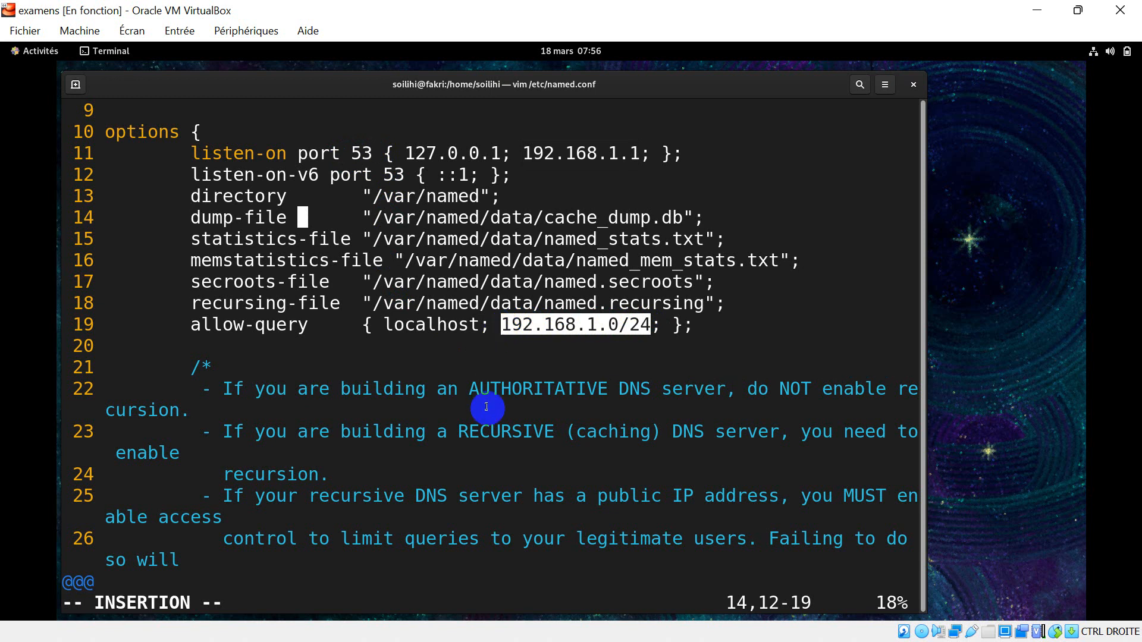
key("Down")
key("Down")
key("Down")
key("Down")
key("Down")
key("Down")
key("Down")
key("Down")
key("Down")
key("Down")
key("Down")
key("Down")
key("Down")
key("Down")
key("Down")
key("Down")
key("Down")
key("Down")
key("Down")
key("Down")
key("Down")
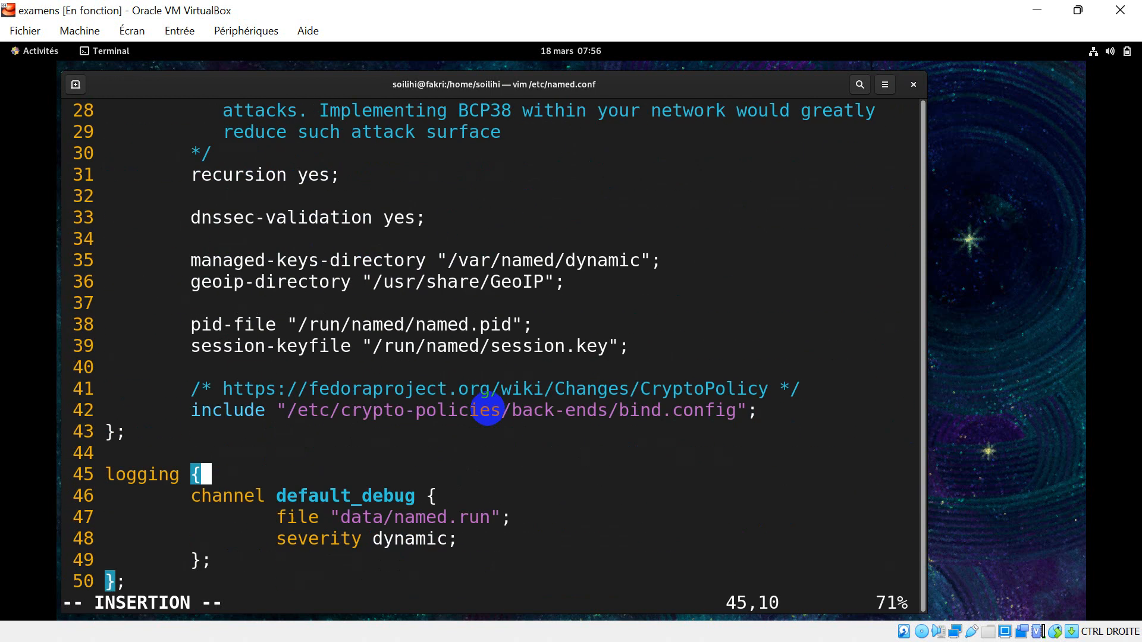
key("Down")
key("Down")
key("Down")
key("Down")
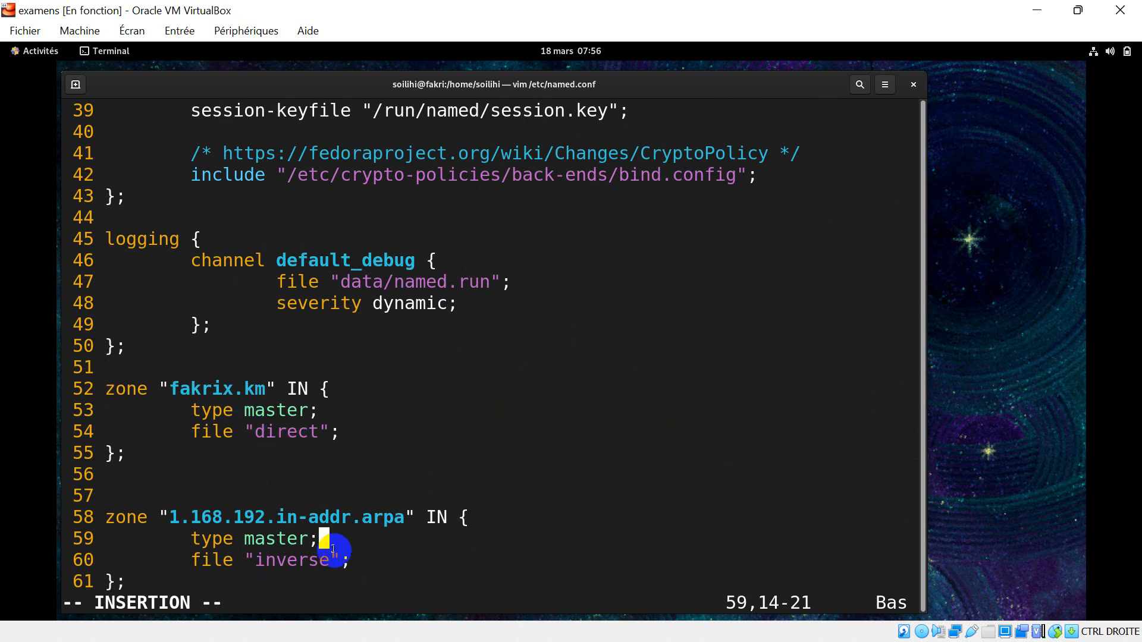
Save the changes to /etc/named.conf and quit the editor.
key("Escape")
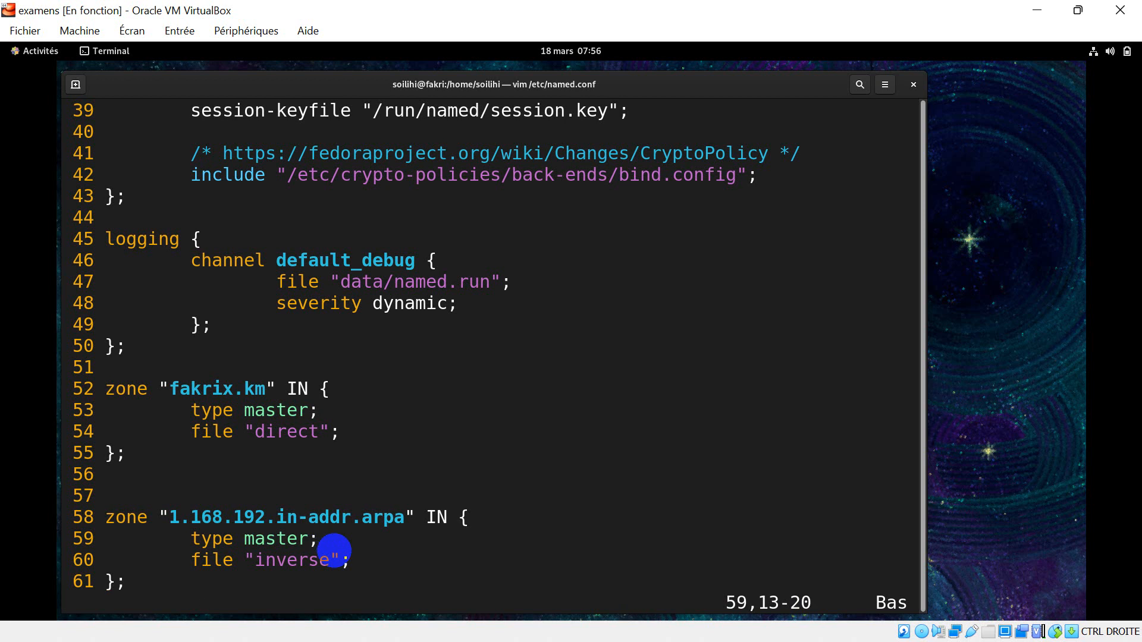
type(":wq")
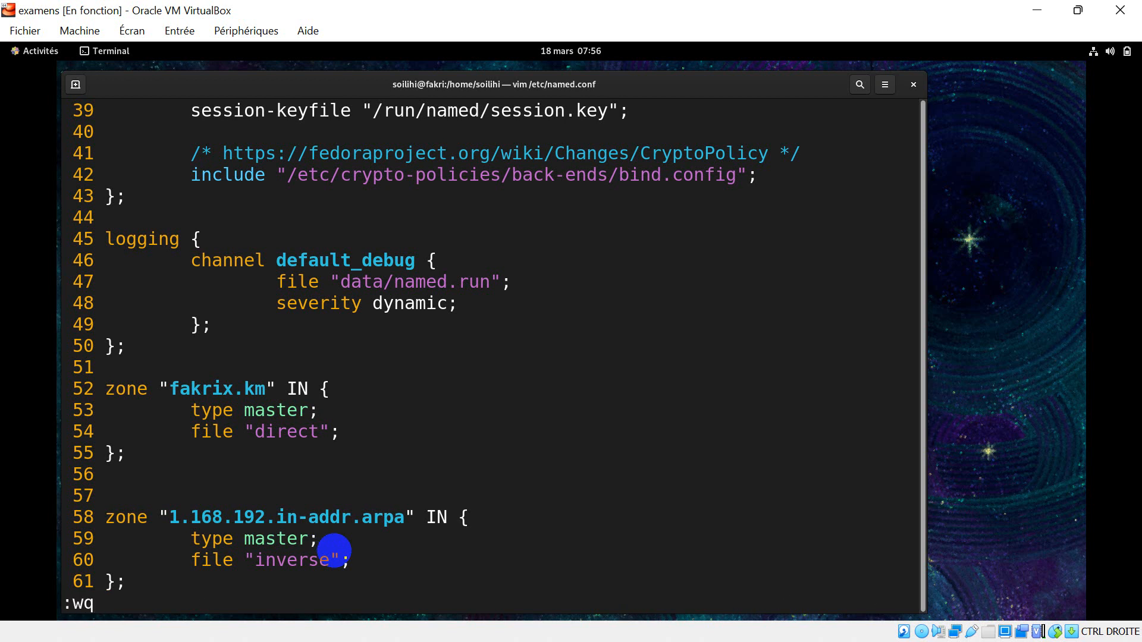
key("Return")
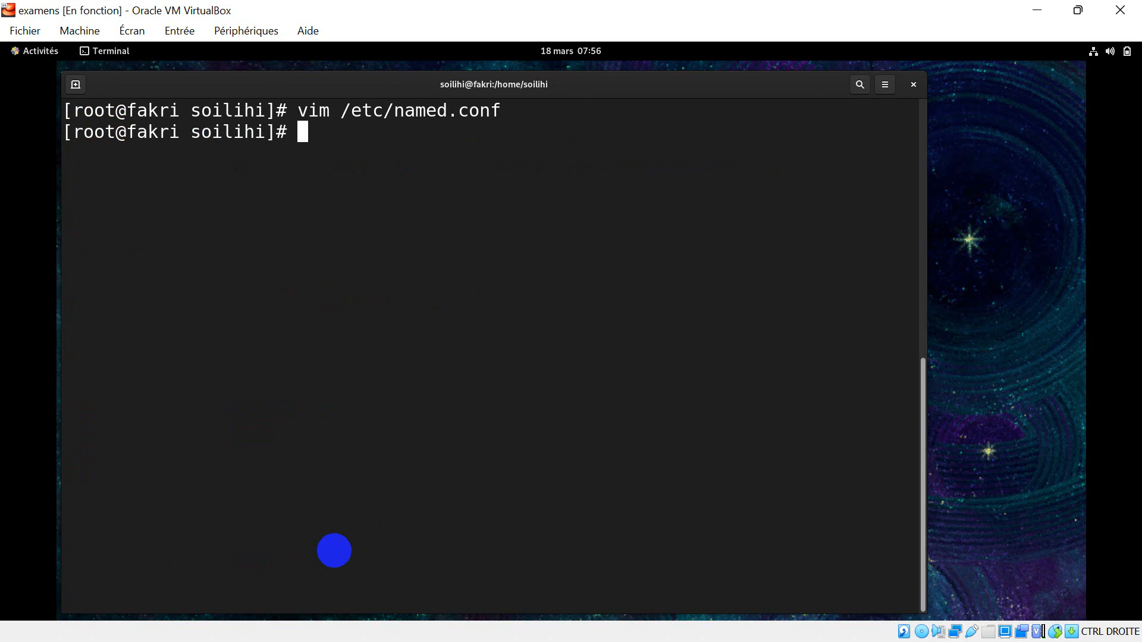
Check the syntax of /etc/named.conf with named-checkconf.
type("nm")
key("BackSpace")
type("am")
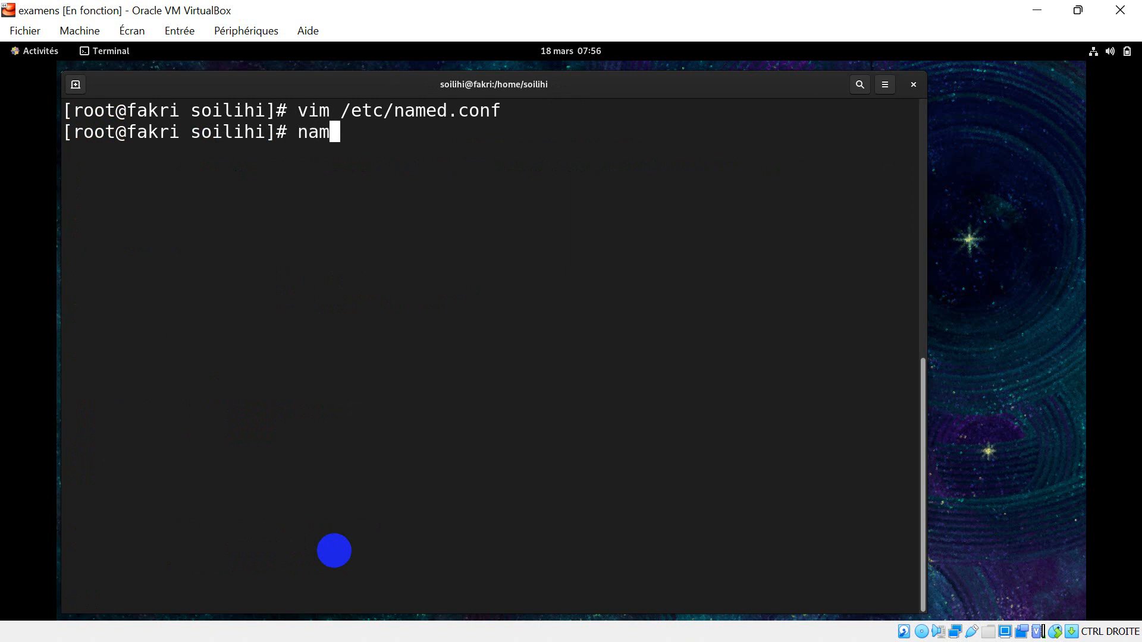
type("ed-che")
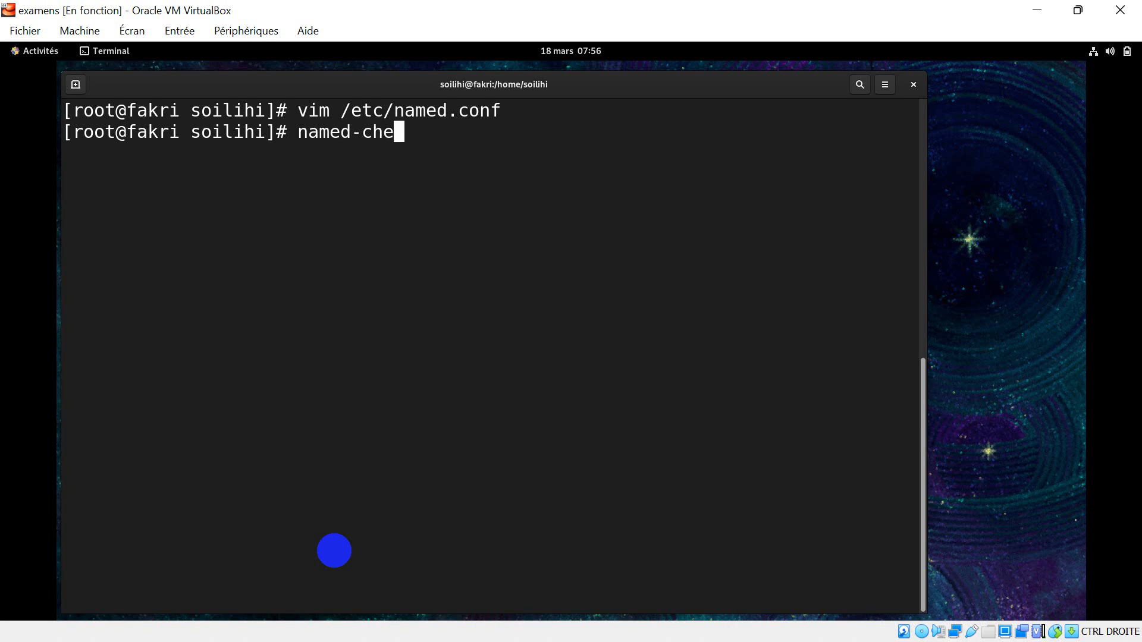
type("ckconf /et")
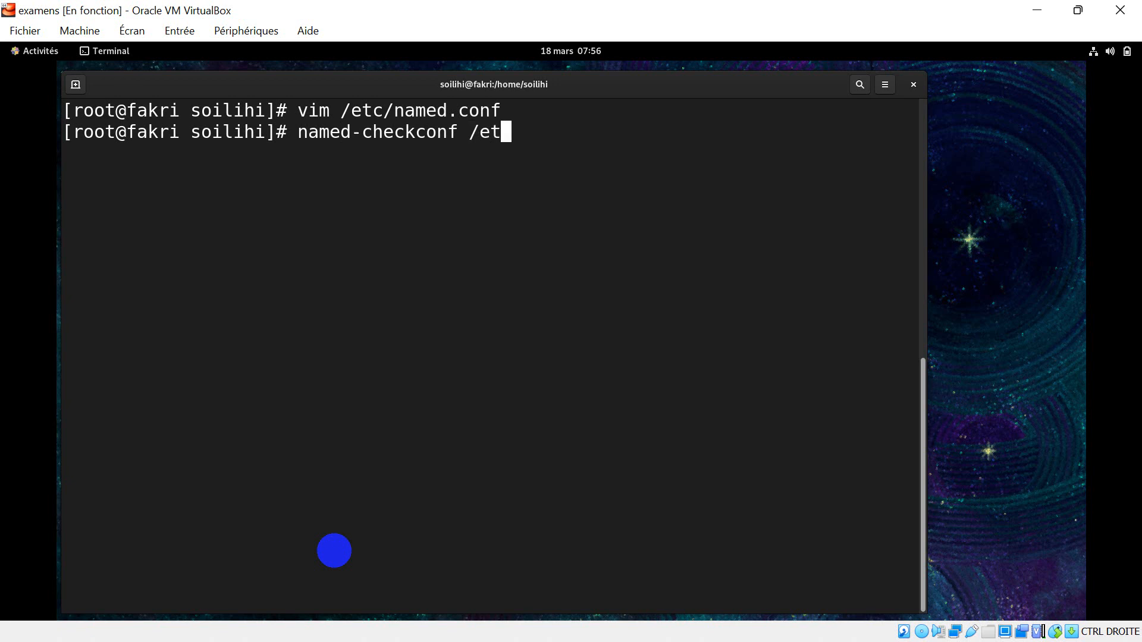
key("Tab")
type("named")
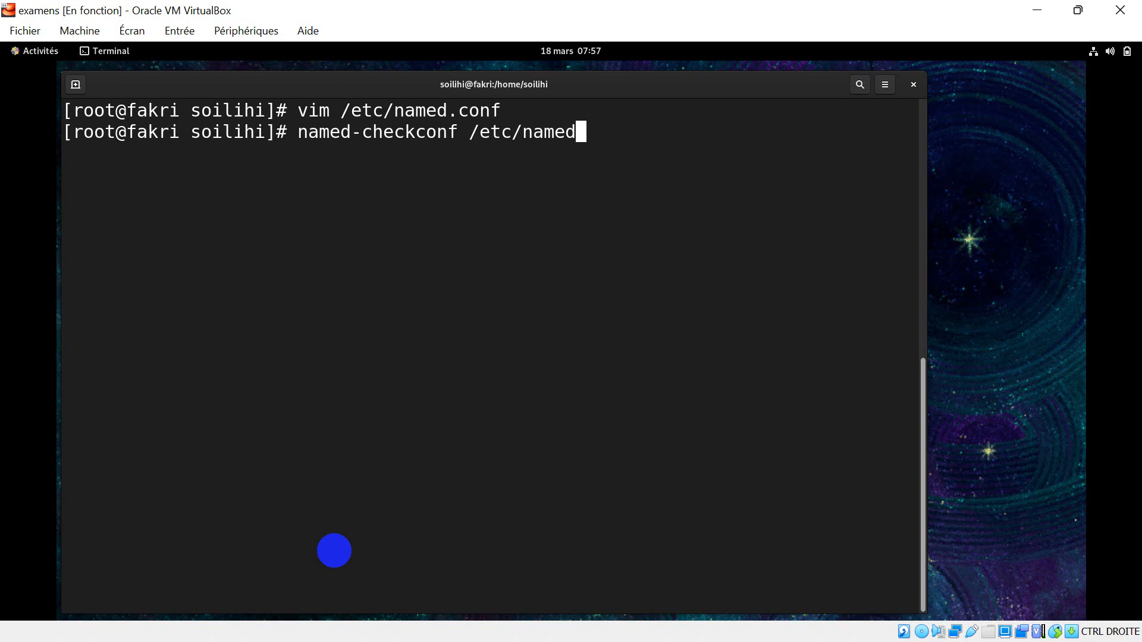
type(".c")
key("Tab")
key("Return")
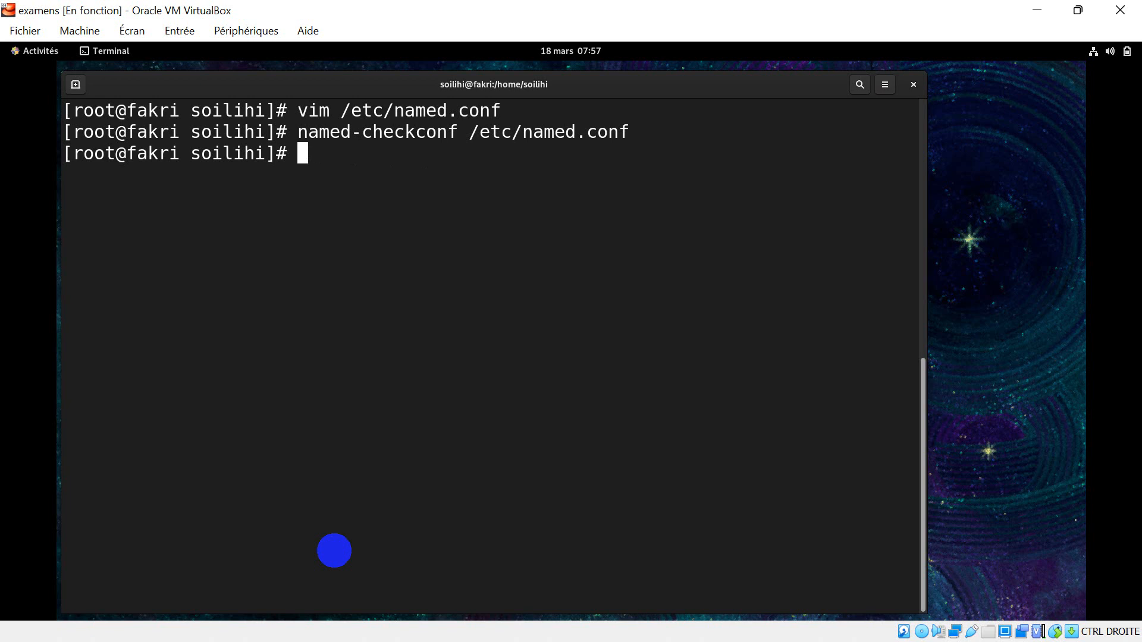
Change to the /var/named/ directory and list its contents.
type("cd /")
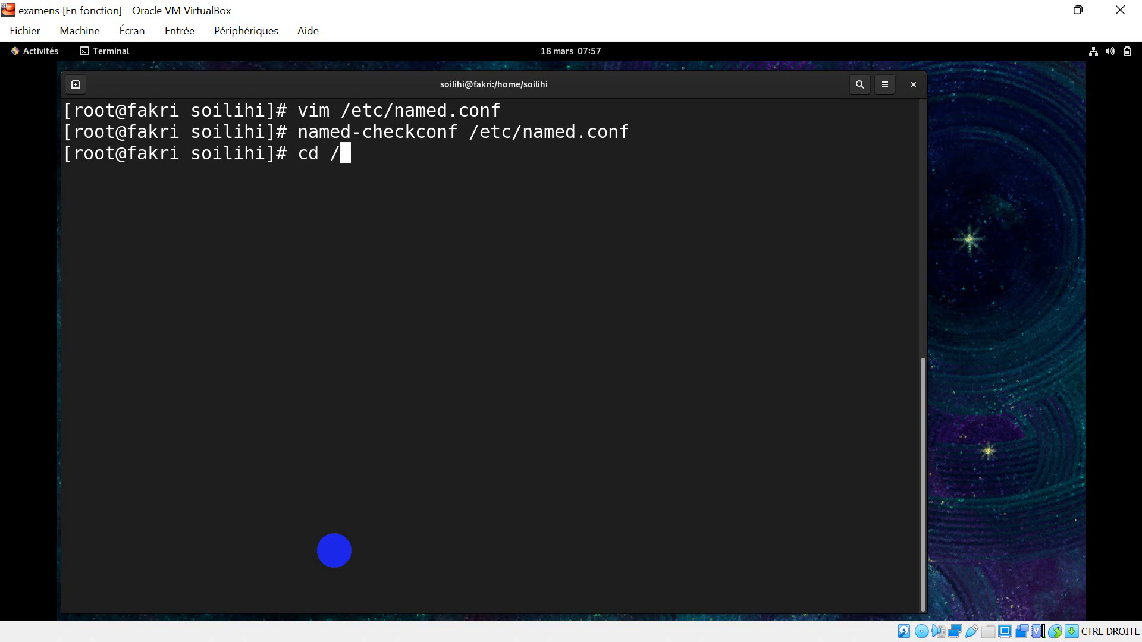
type("var/na")
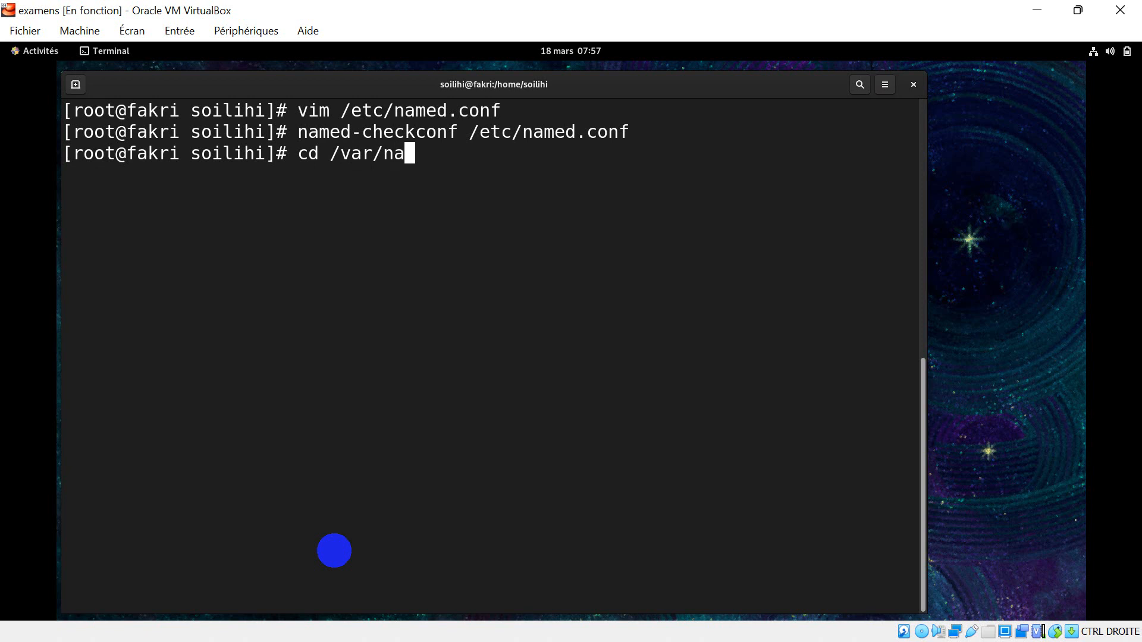
key("Tab")
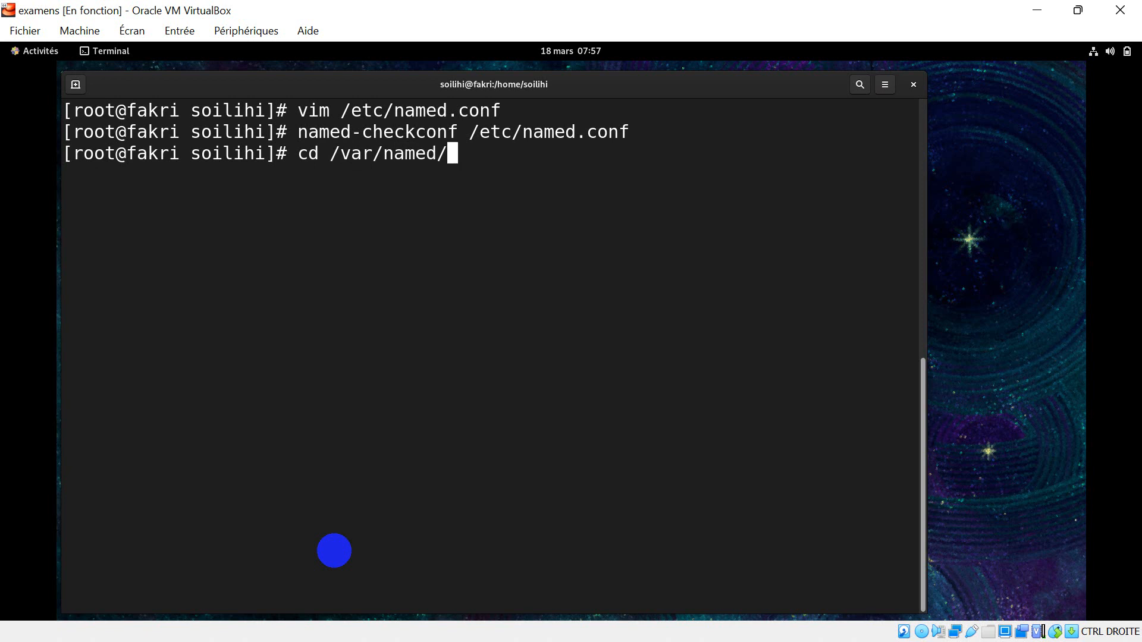
key("Return")
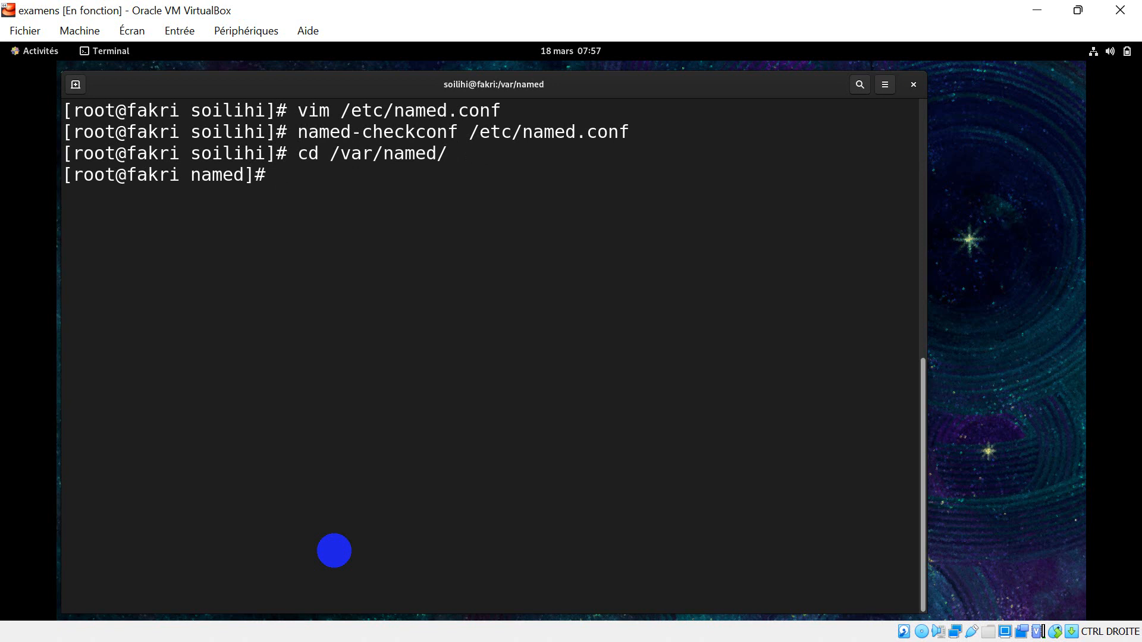
type("ls")
key("Return")
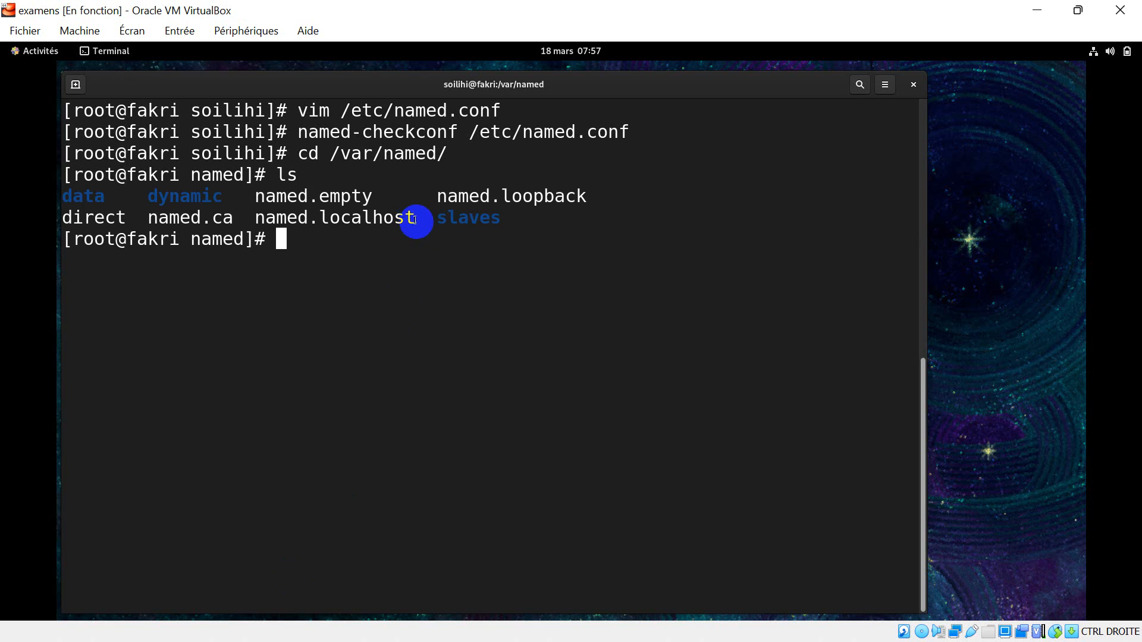
Copy named.localhost to direct, agreeing to overwrite the existing direct file.
left_click_drag(415, 219, 254, 215)
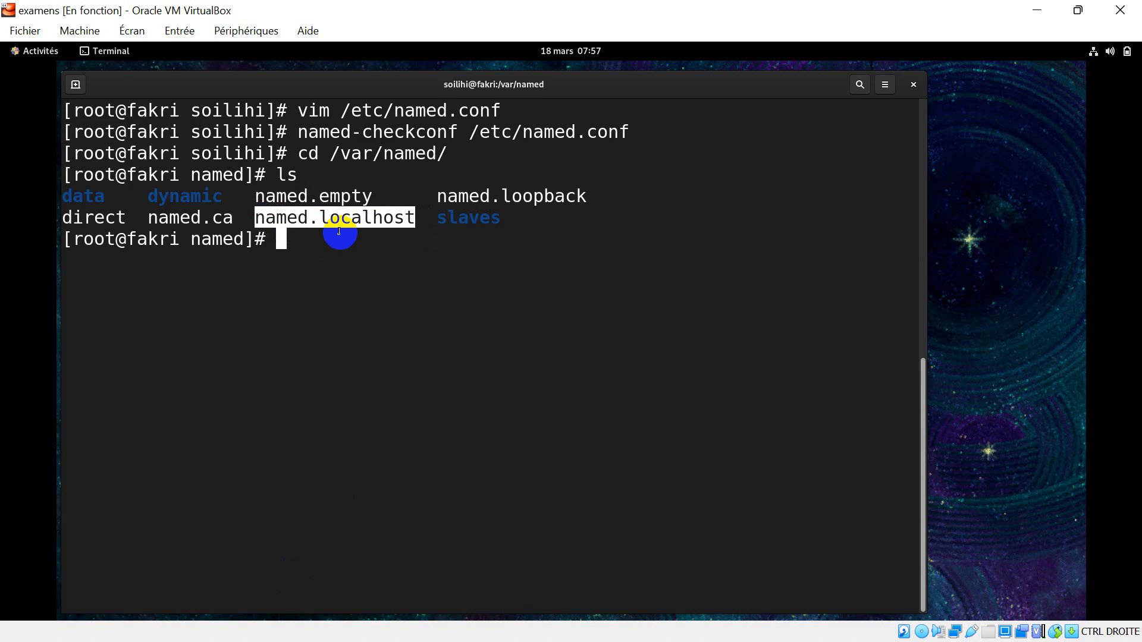
left_click(312, 236)
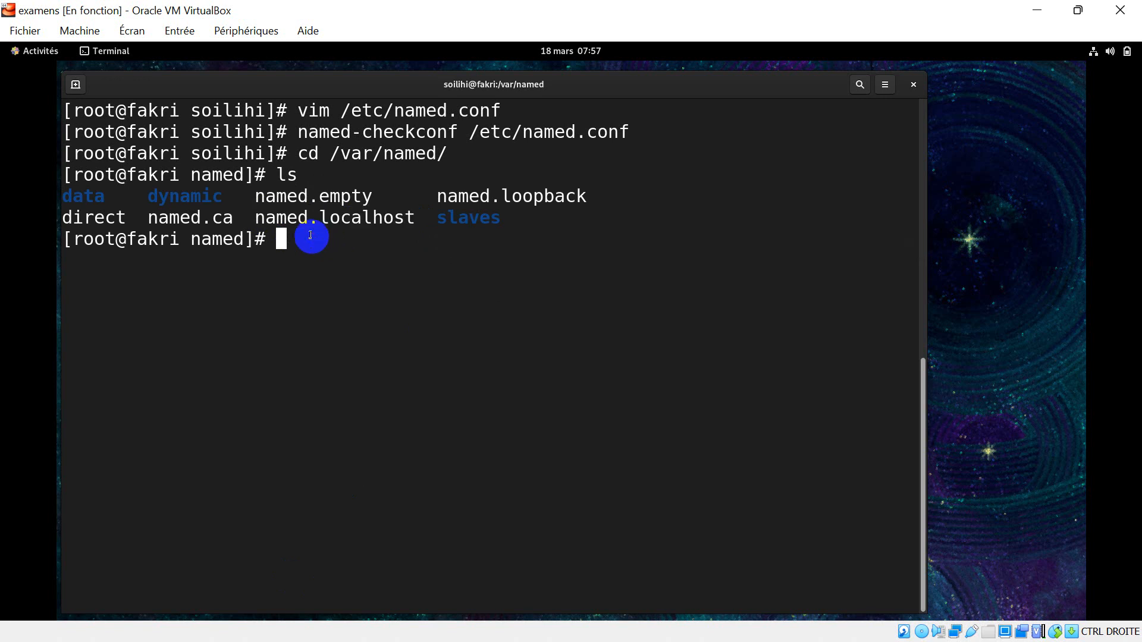
type("cp na")
key("Tab")
type("loc")
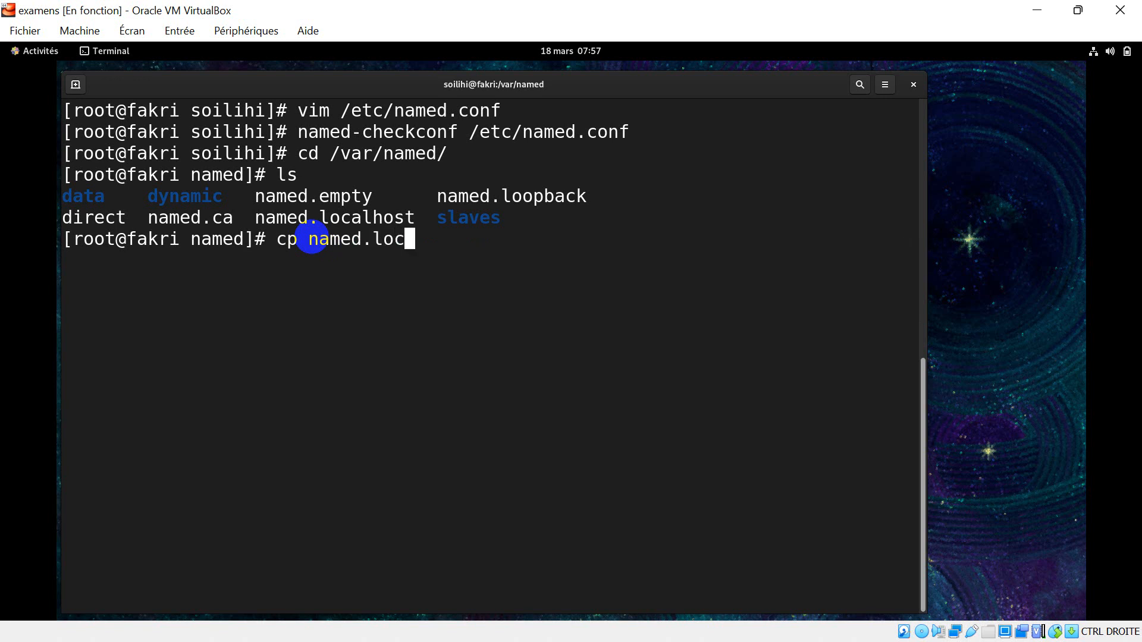
key("Tab")
type("dire")
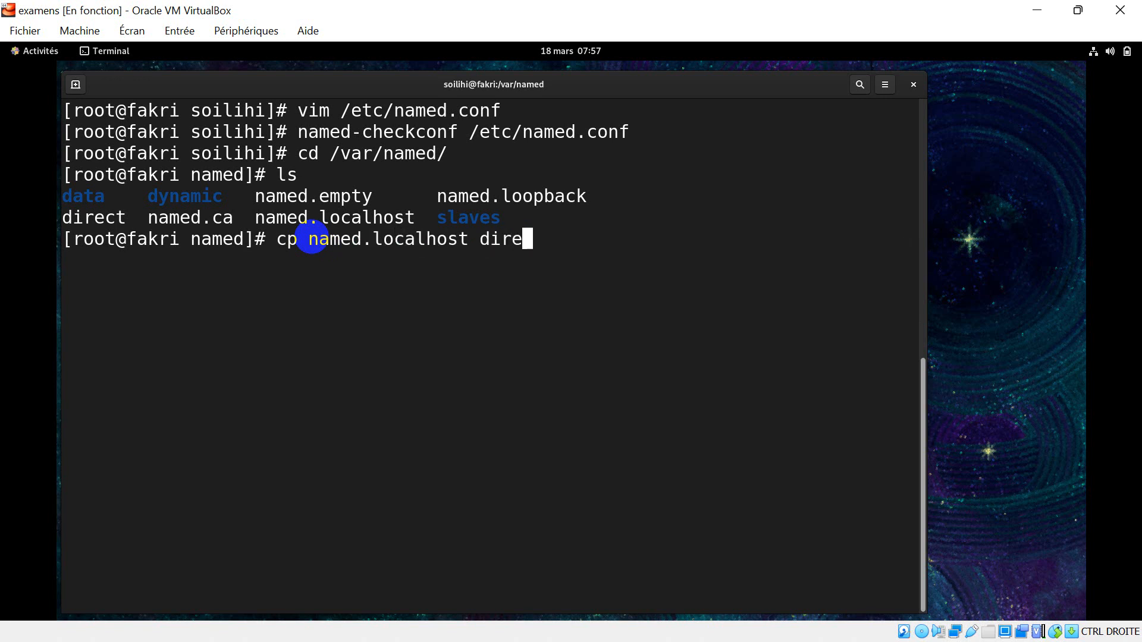
key("Tab")
key("Return")
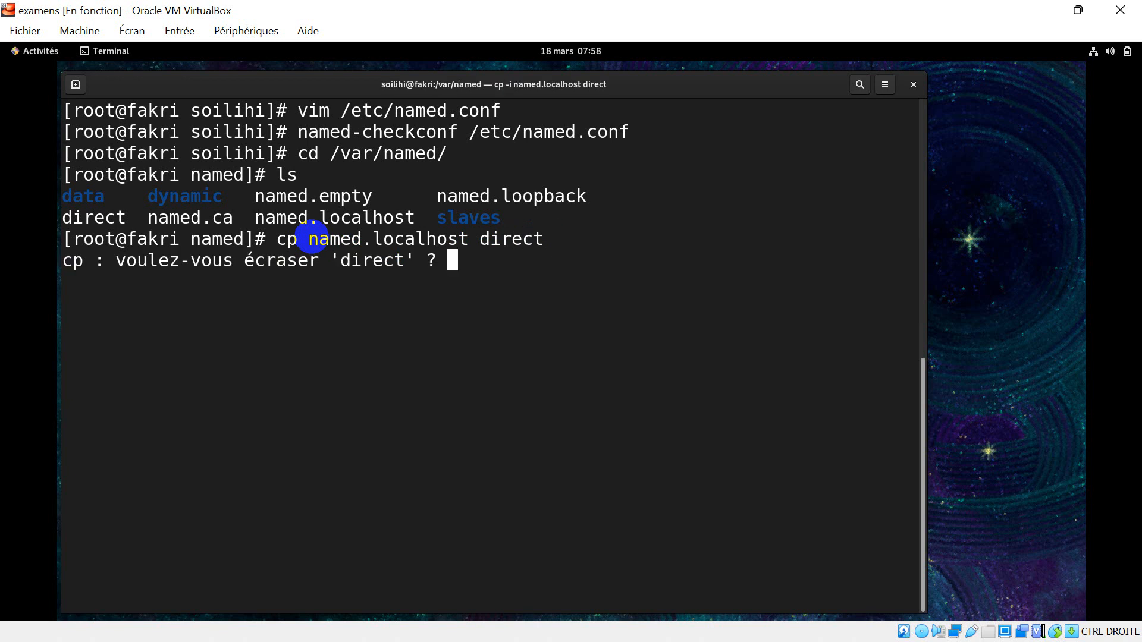
type("y")
key("Return")
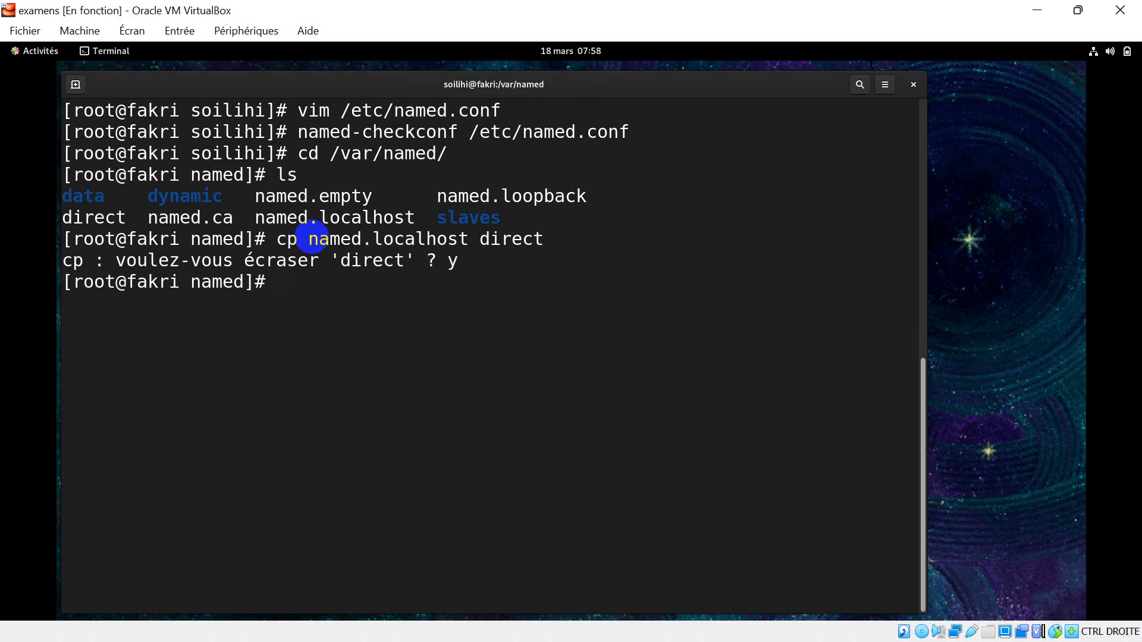
Open the zone file direct in vim.
type("vim dir")
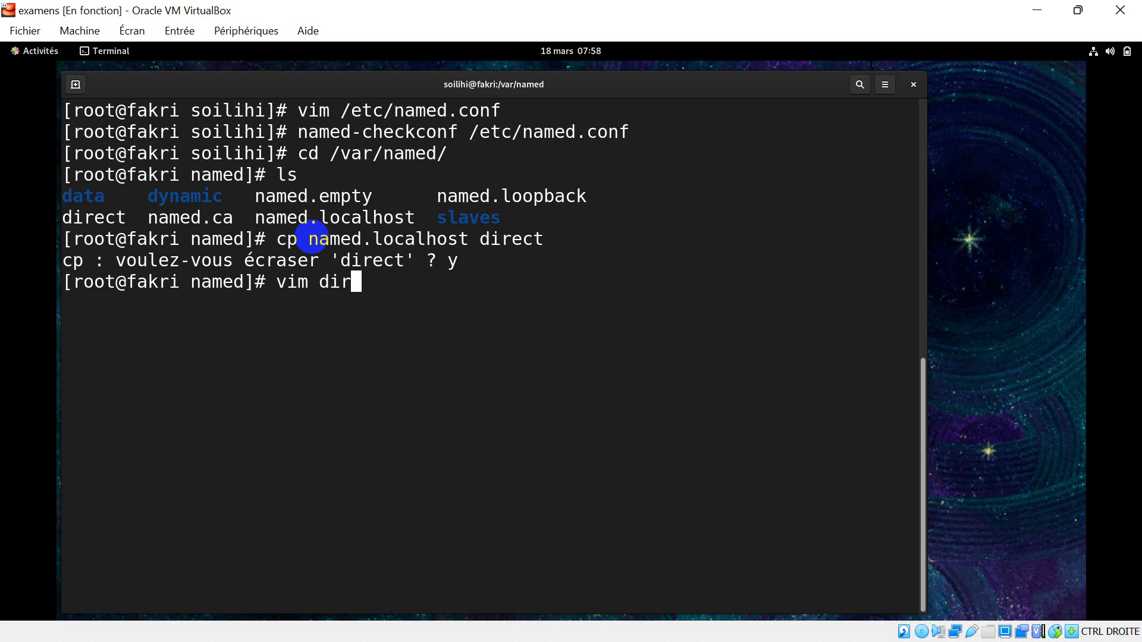
key("Tab")
key("Return")
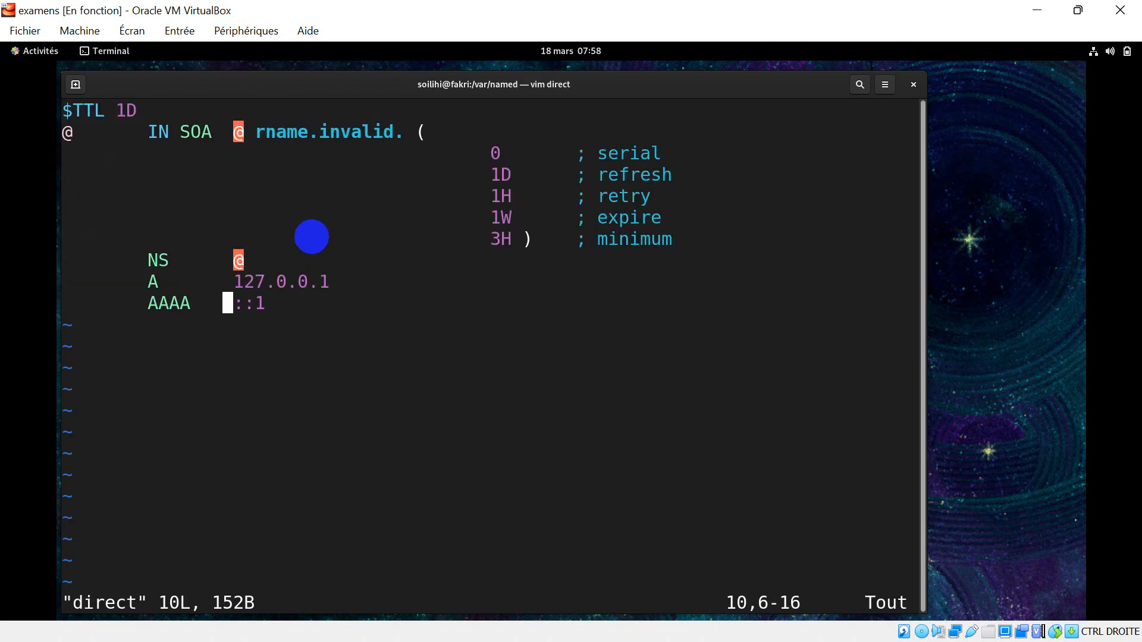
Remove the default @ origin and rname.invalid. contact from the SOA record in the zone file.
key("i")
key("Up")
key("Up")
key("Up")
key("Up")
key("Up")
key("Up")
key("Up")
key("Up")
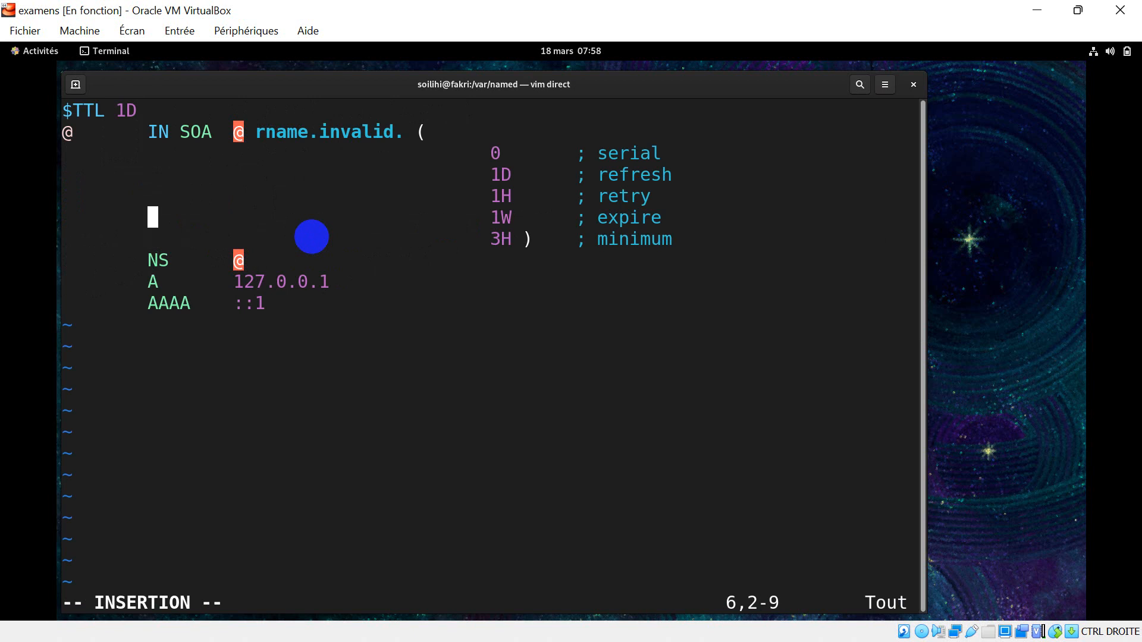
key("Right")
key("Right")
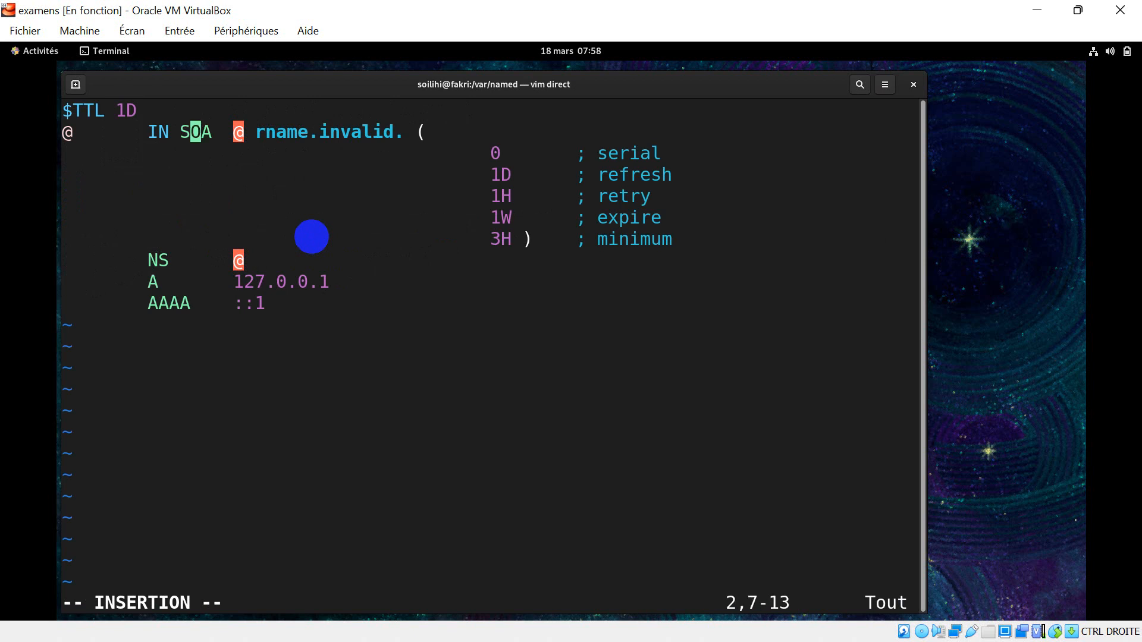
key("Right")
key("Right")
key("Right")
key("Right")
key("Right")
key("Right")
key("Right")
key("Right")
key("Right")
key("Right")
key("Right")
key("Right")
key("Right")
key("Right")
key("Right")
key("Right")
key("Right")
key("Right")
key("Right")
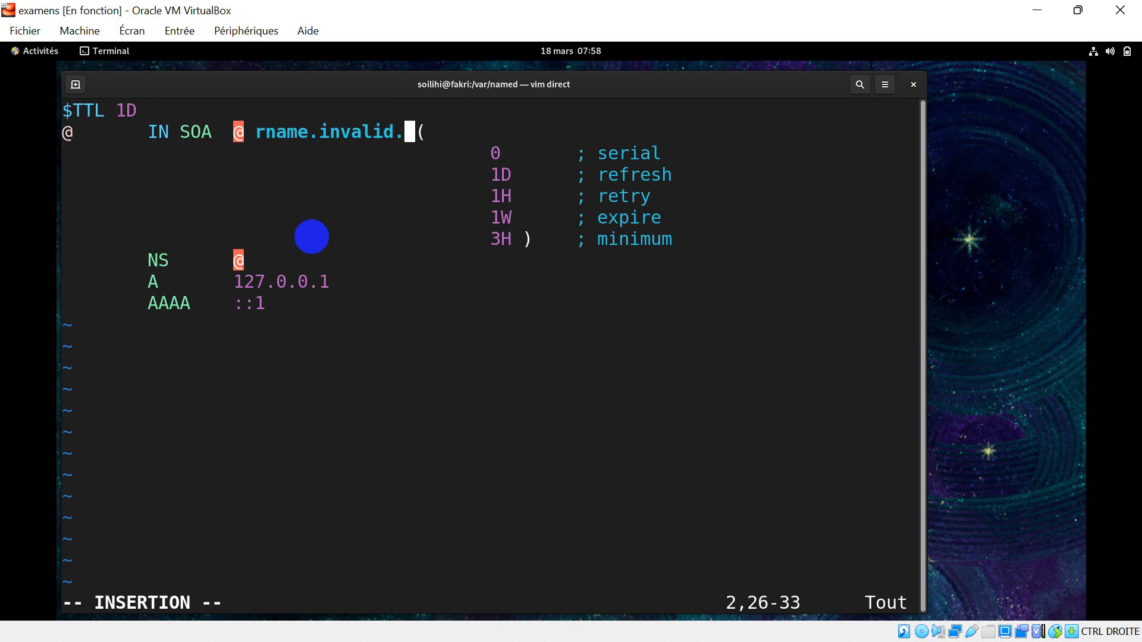
key("BackSpace")
key("BackSpace")
key("BackSpace")
key("BackSpace")
key("BackSpace")
key("BackSpace")
key("BackSpace")
key("BackSpace")
key("BackSpace")
key("BackSpace")
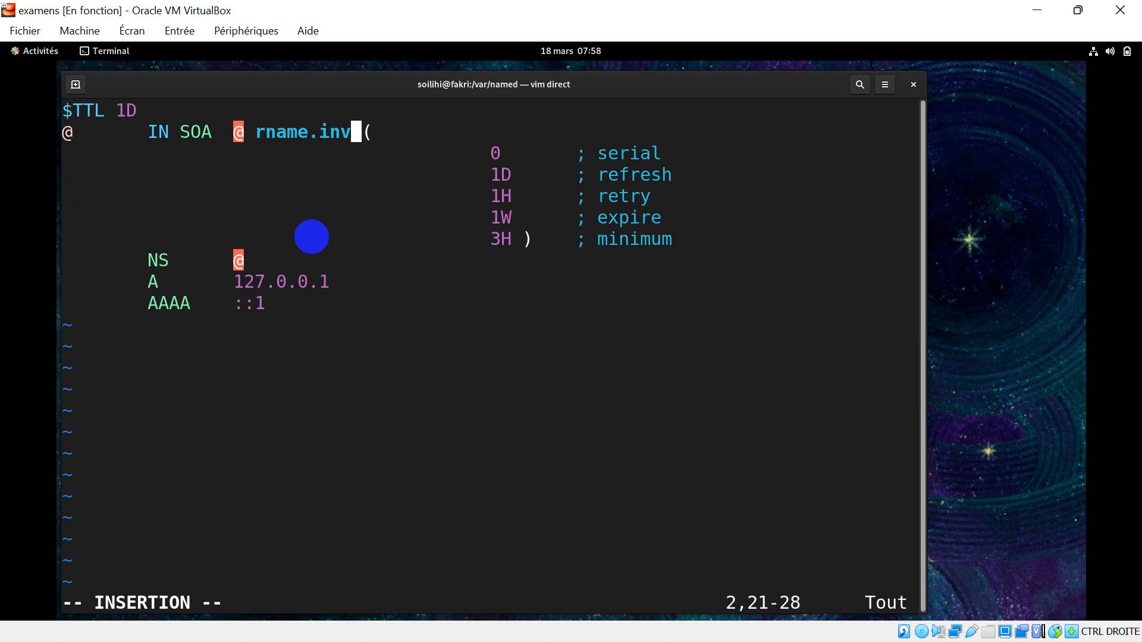
key("BackSpace")
key("BackSpace")
key("BackSpace")
key("BackSpace")
key("BackSpace")
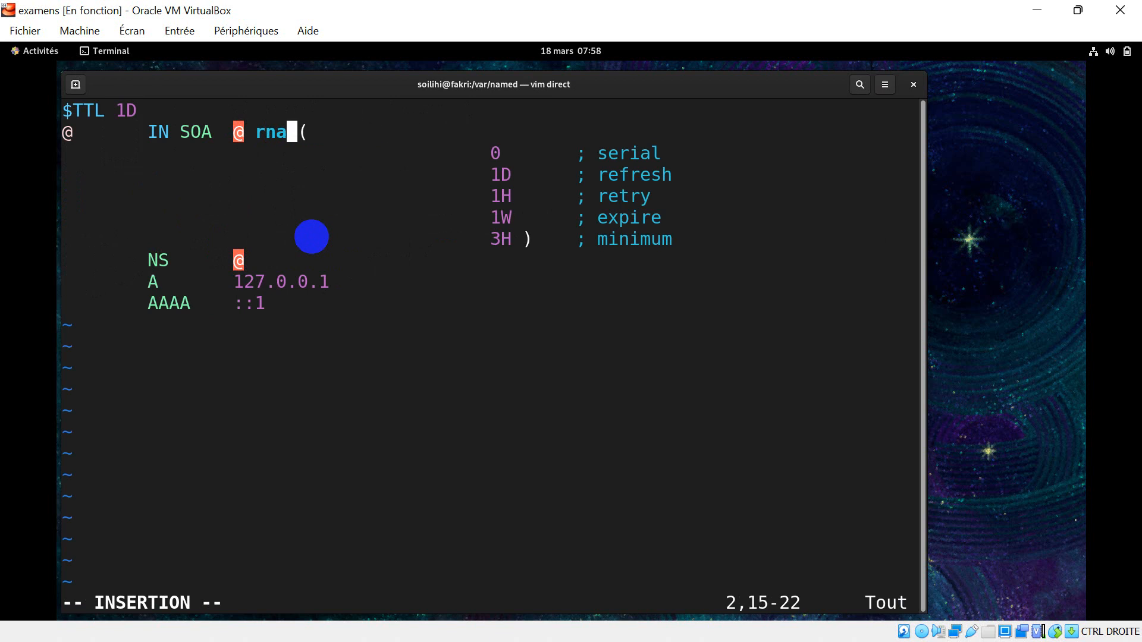
key("BackSpace")
key("BackSpace")
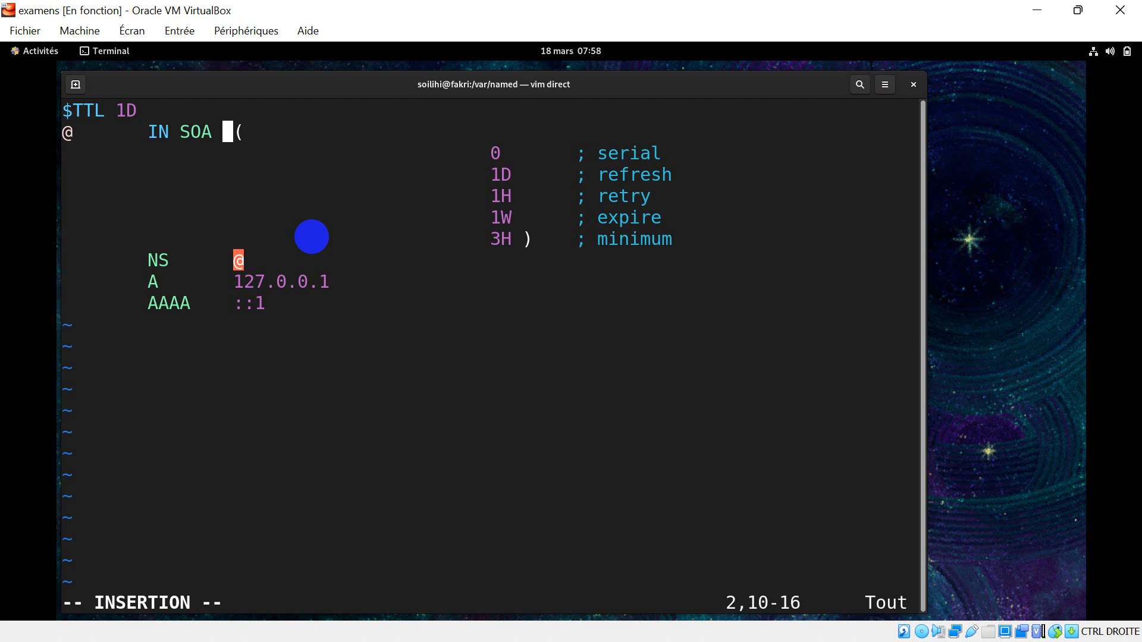
Enter fakri.fakrix.km. as the SOA record's primary name server and root.fakri.fakrix.km. as its responsible contact.
type("fakri")
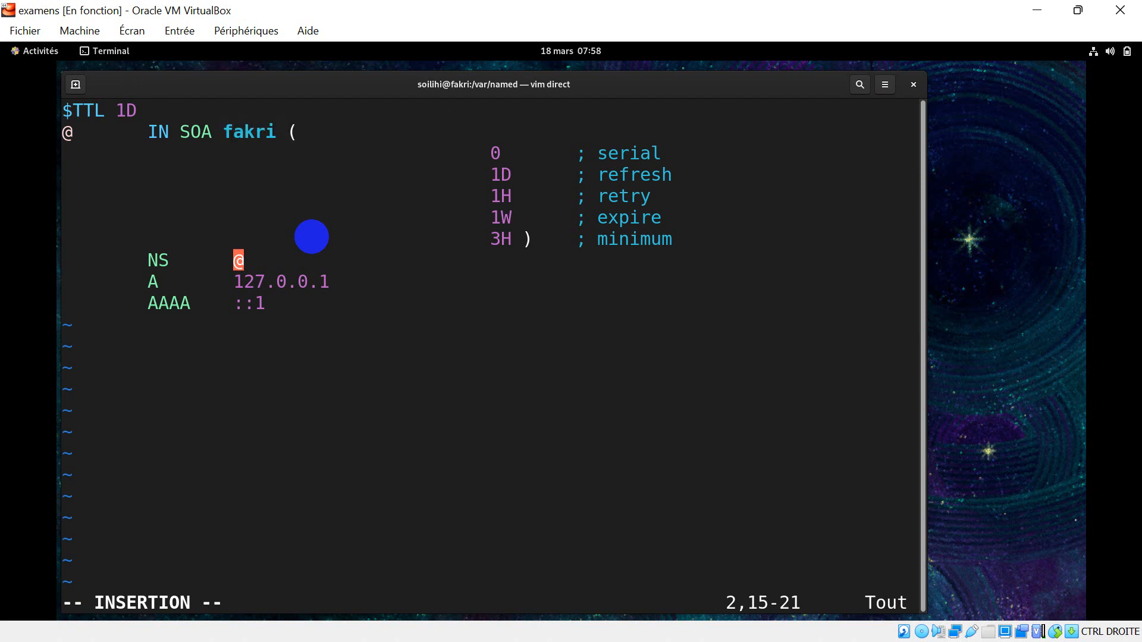
type(".fakrix")
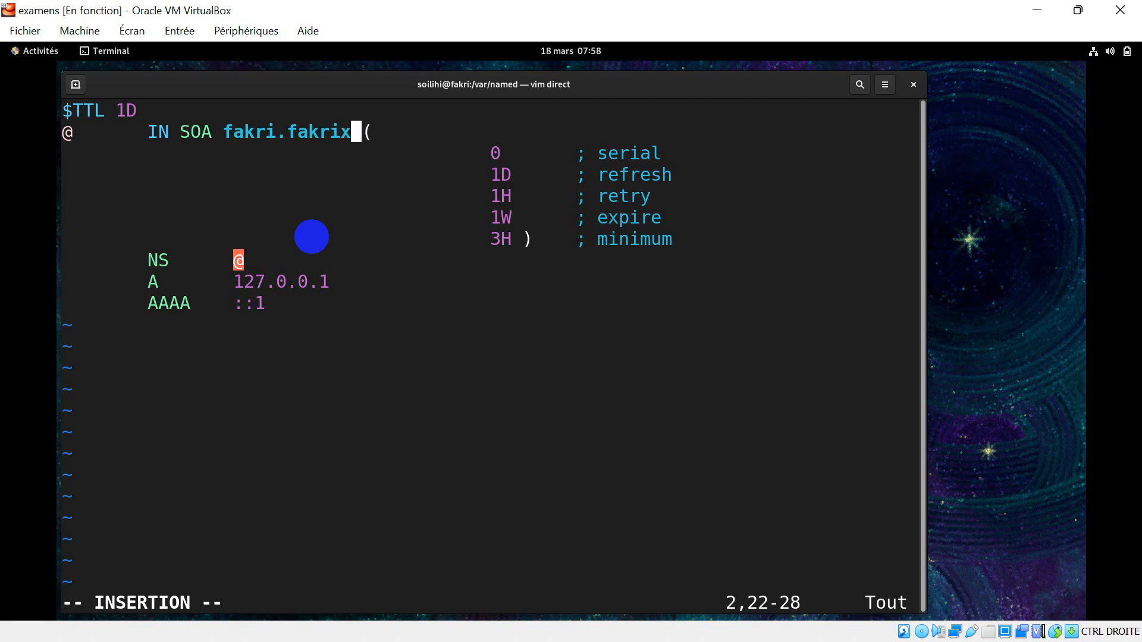
type(".km")
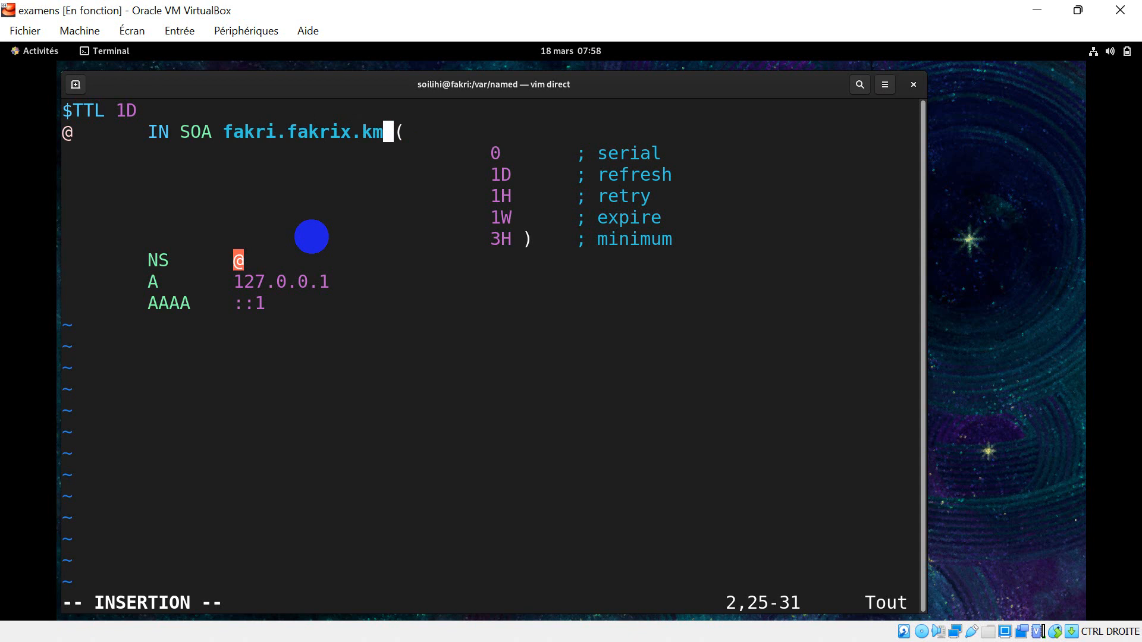
type(". root")
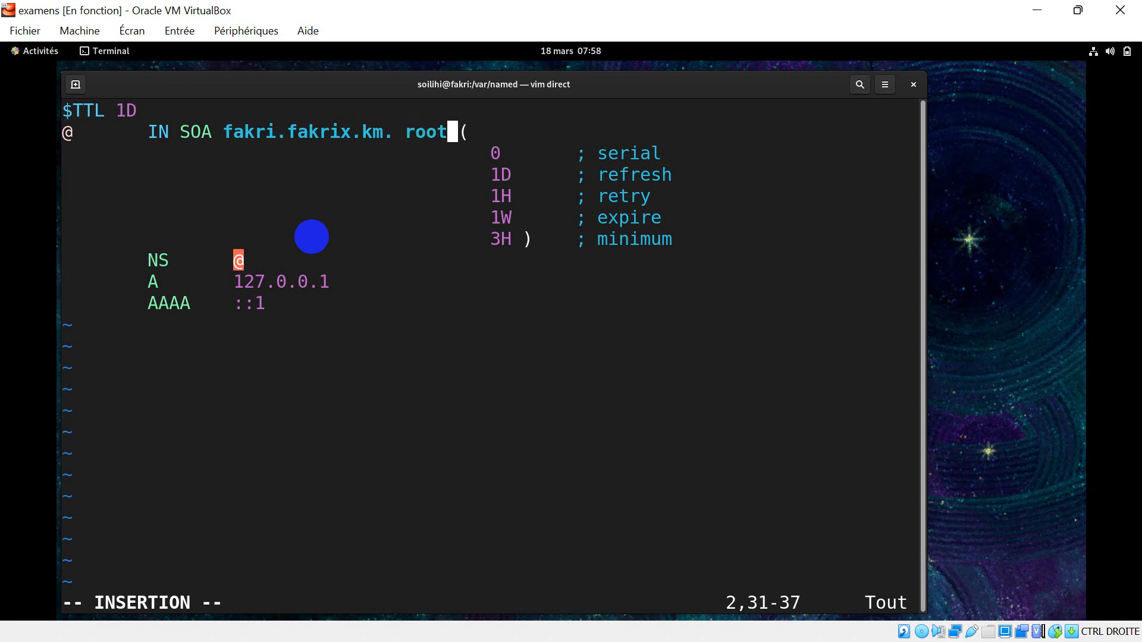
type(".fa")
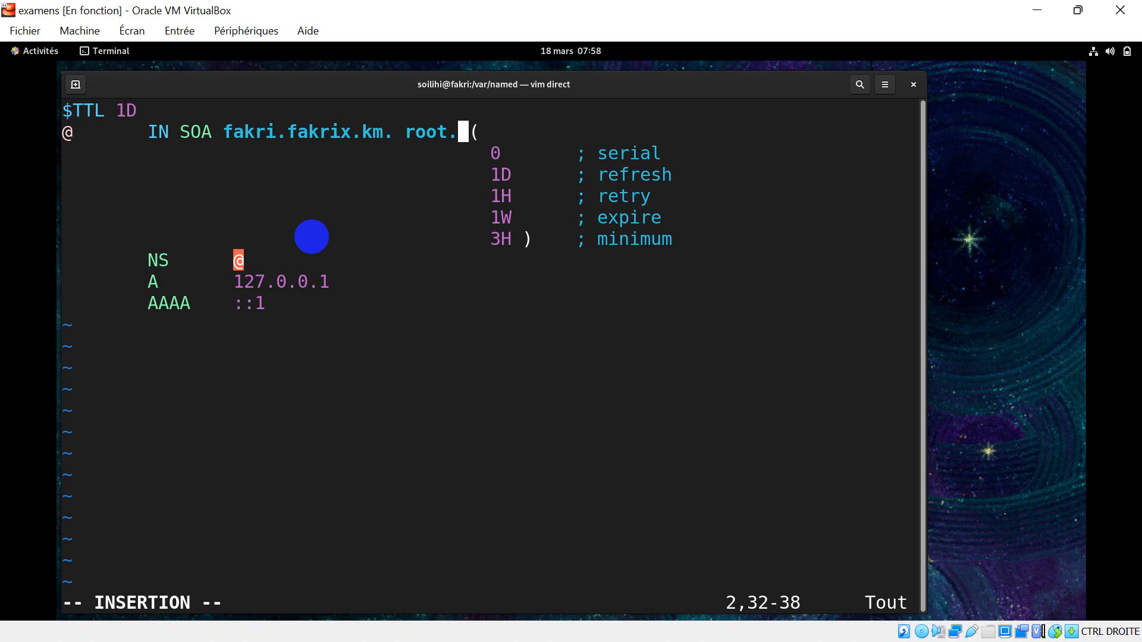
type("kri.")
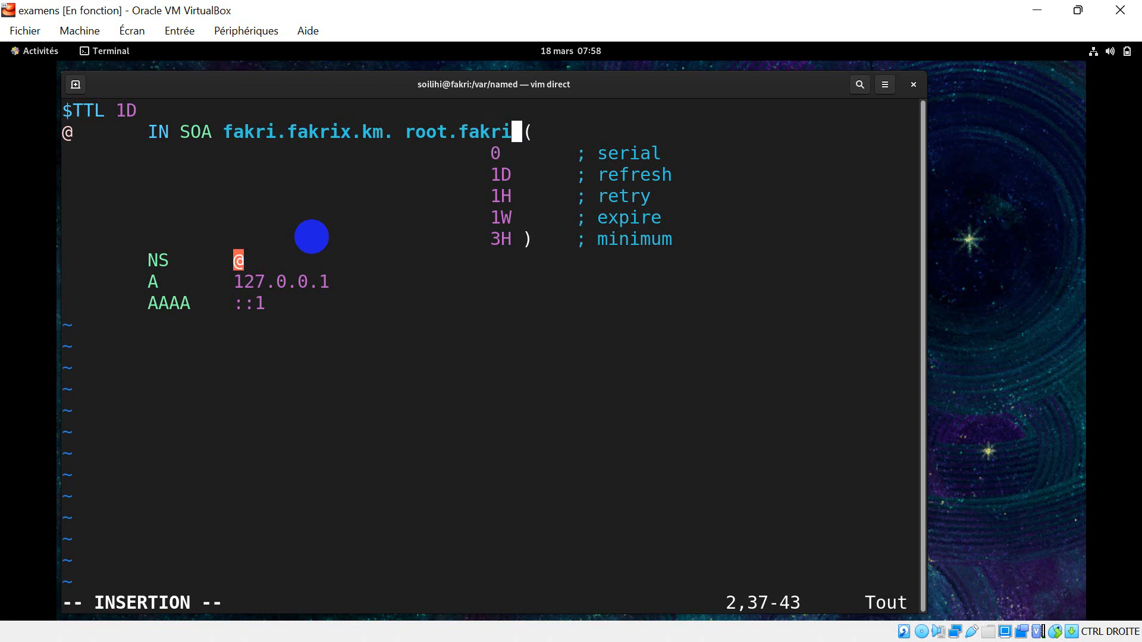
type("fakri")
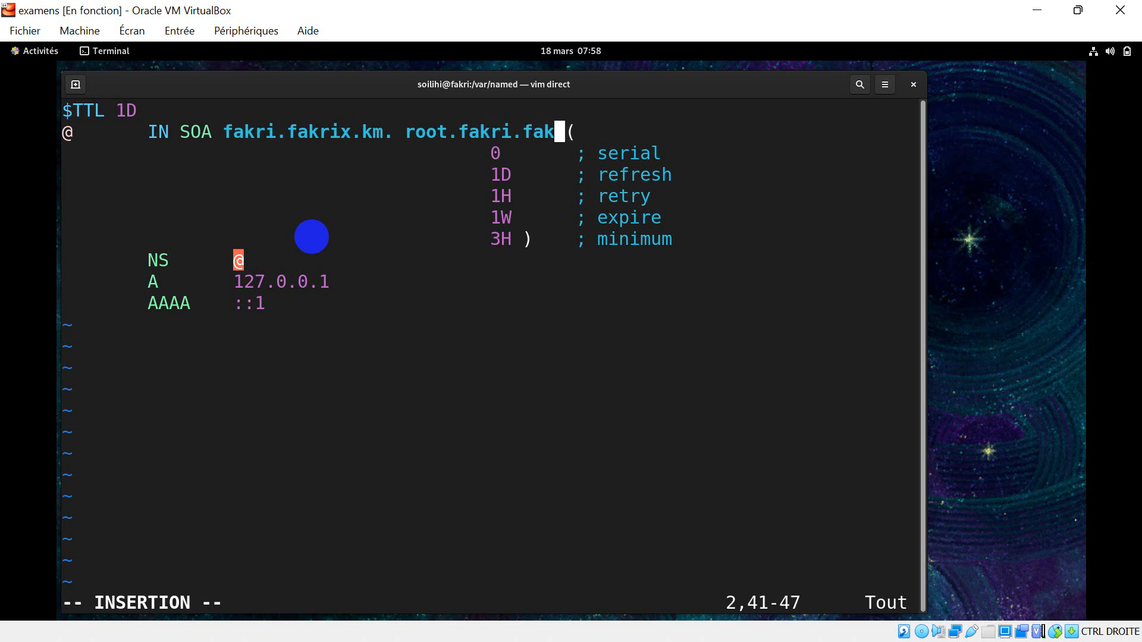
type("x.")
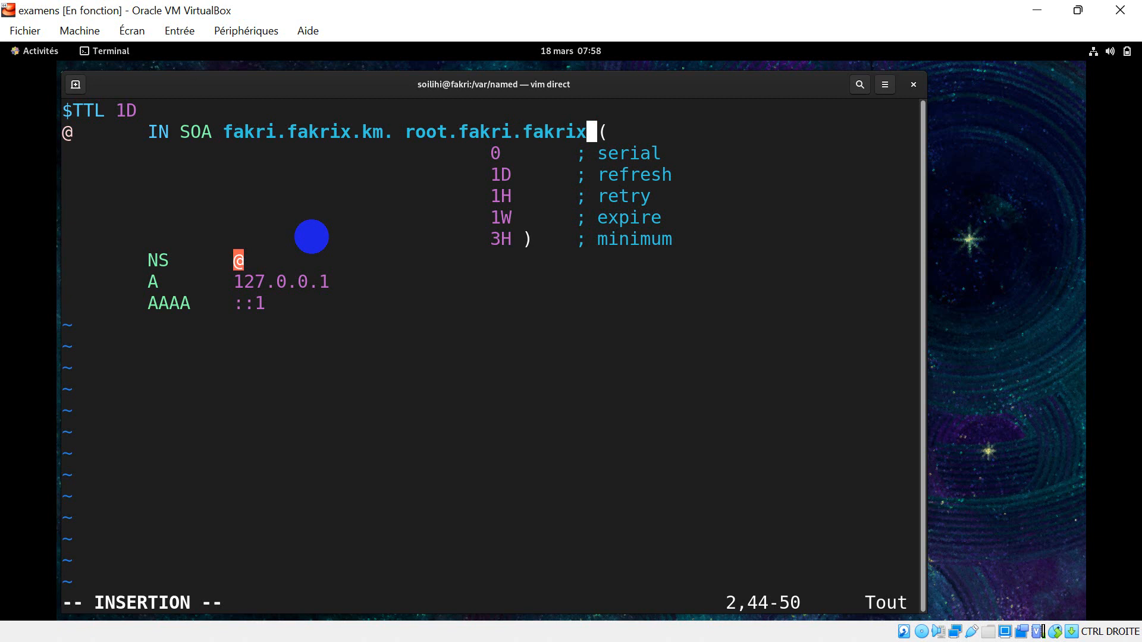
type("km.")
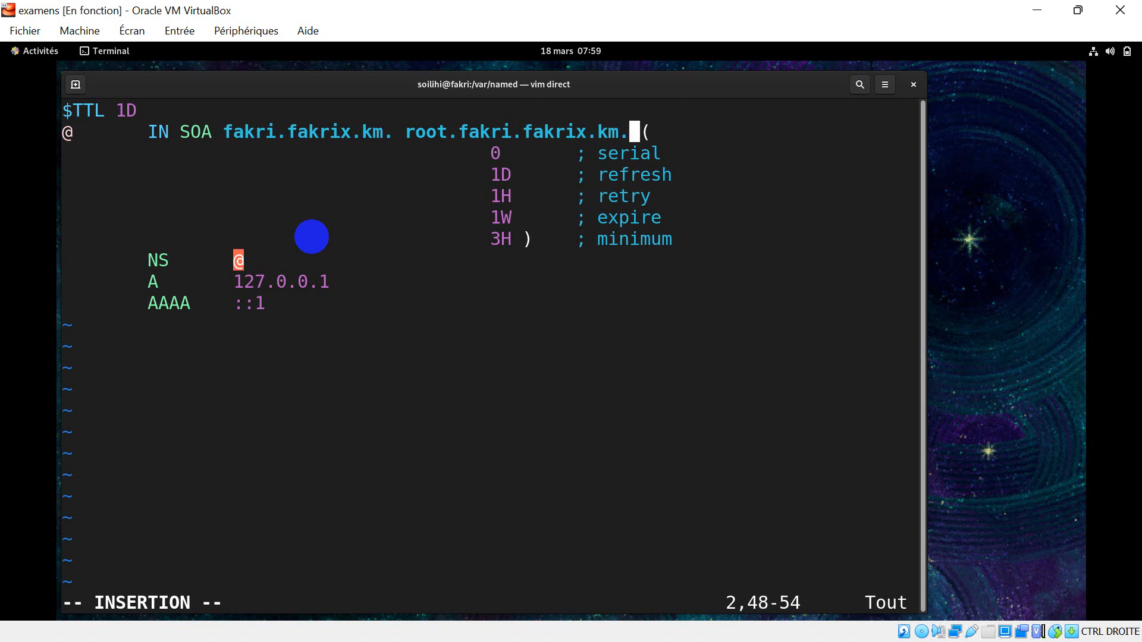
Remove the @ target from the NS record and insert the class IN before NS.
key("Down")
key("Down")
key("Down")
key("Down")
key("Down")
key("Down")
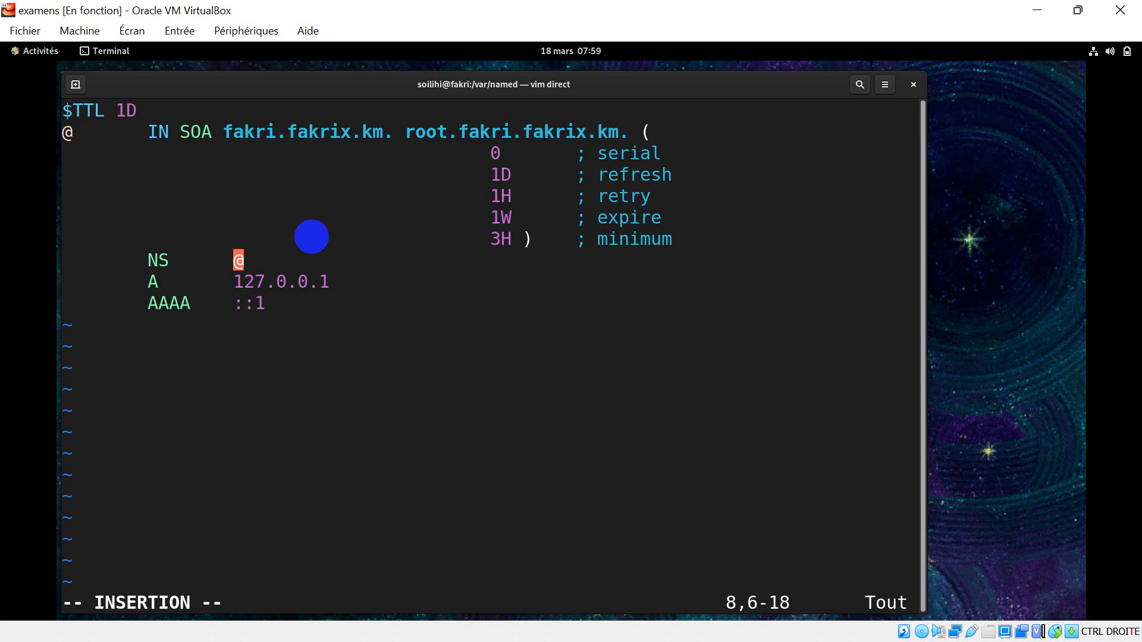
key("BackSpace")
key("BackSpace")
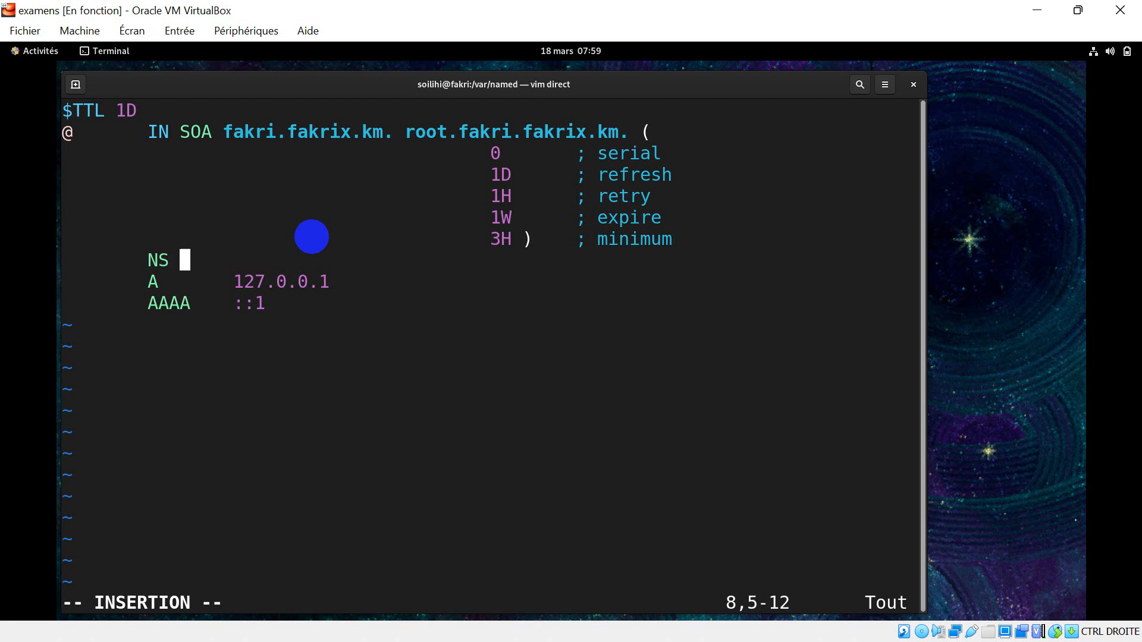
key("BackSpace")
key("Left")
key("Left")
key("Left")
key("Right")
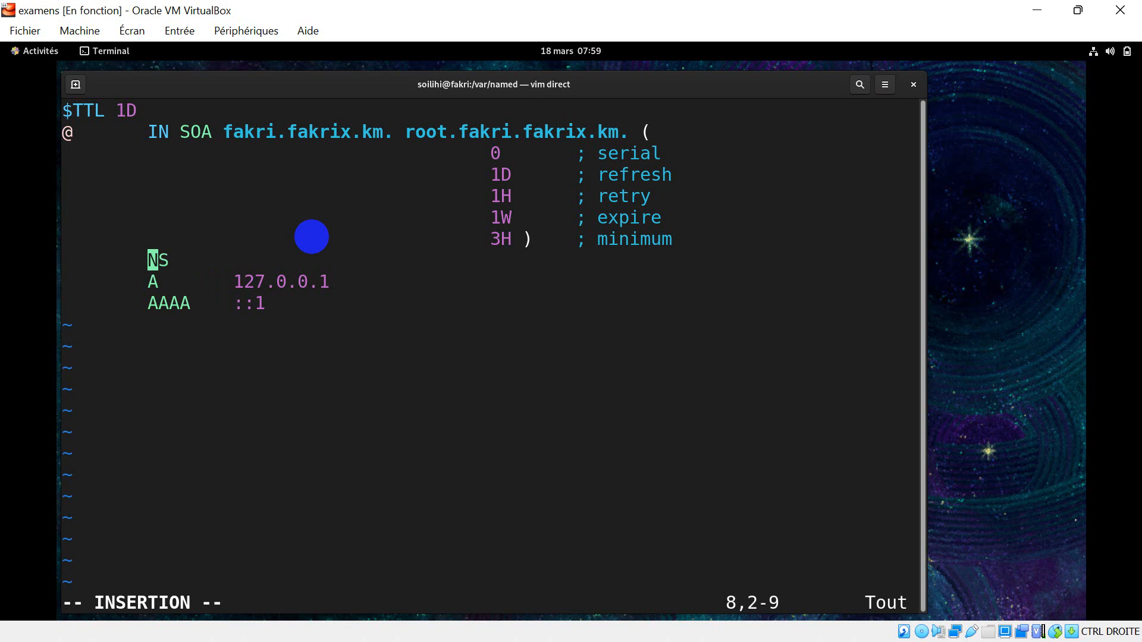
type("I")
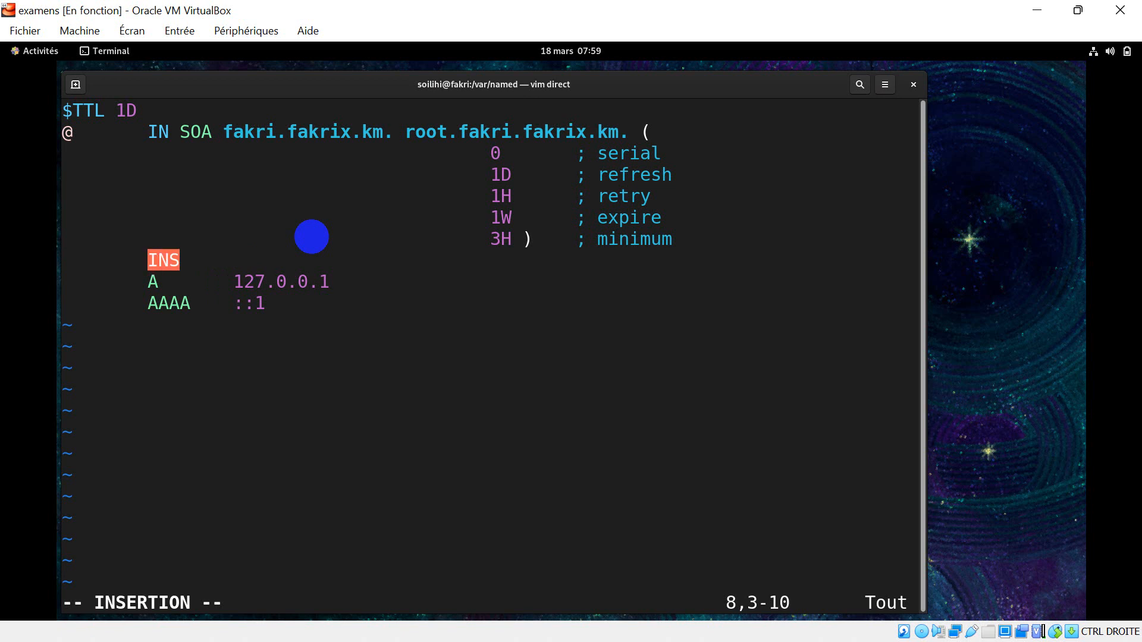
type("N")
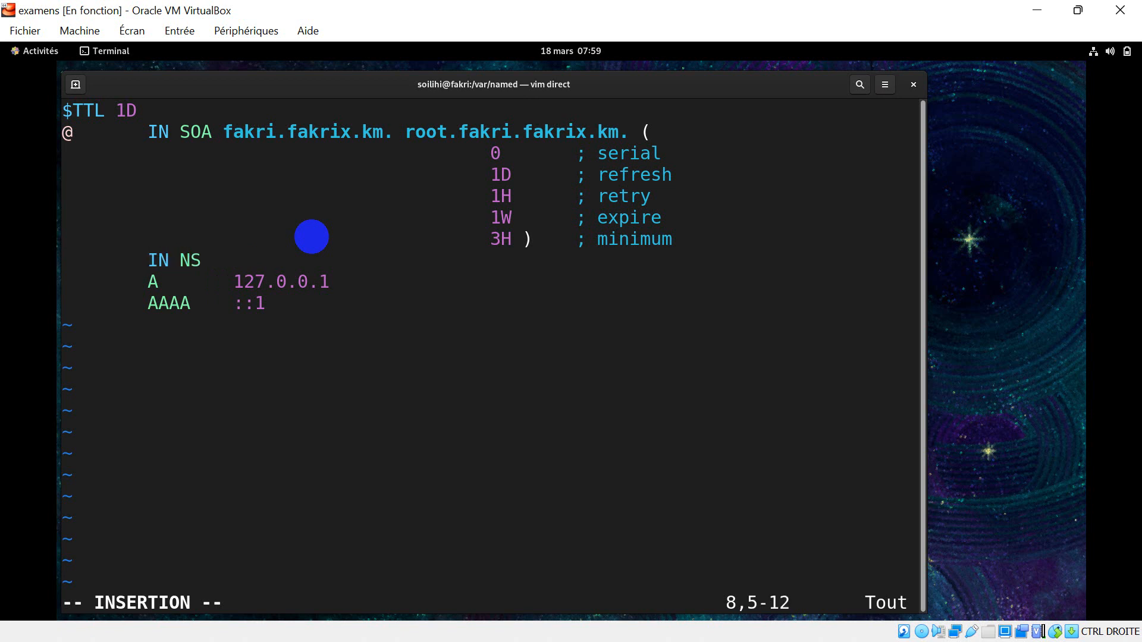
Set the NS record's name server to fakri.fakrix.km. with a trailing dot.
key("Right")
key("Right")
key("Tab")
type("fakri")
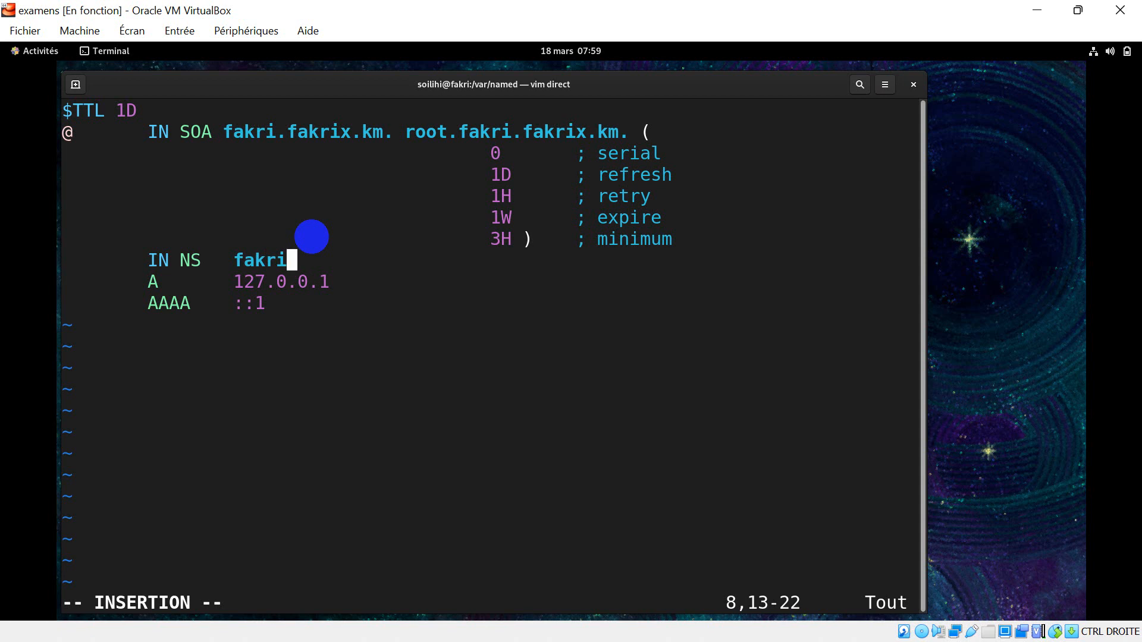
type(".fakrix")
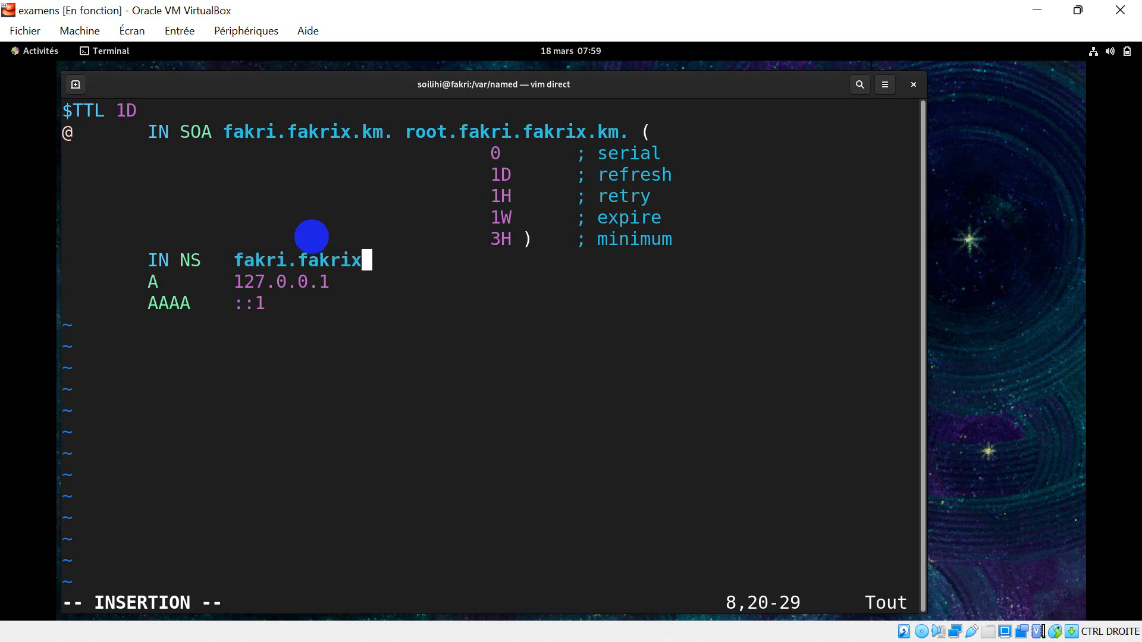
type(".km")
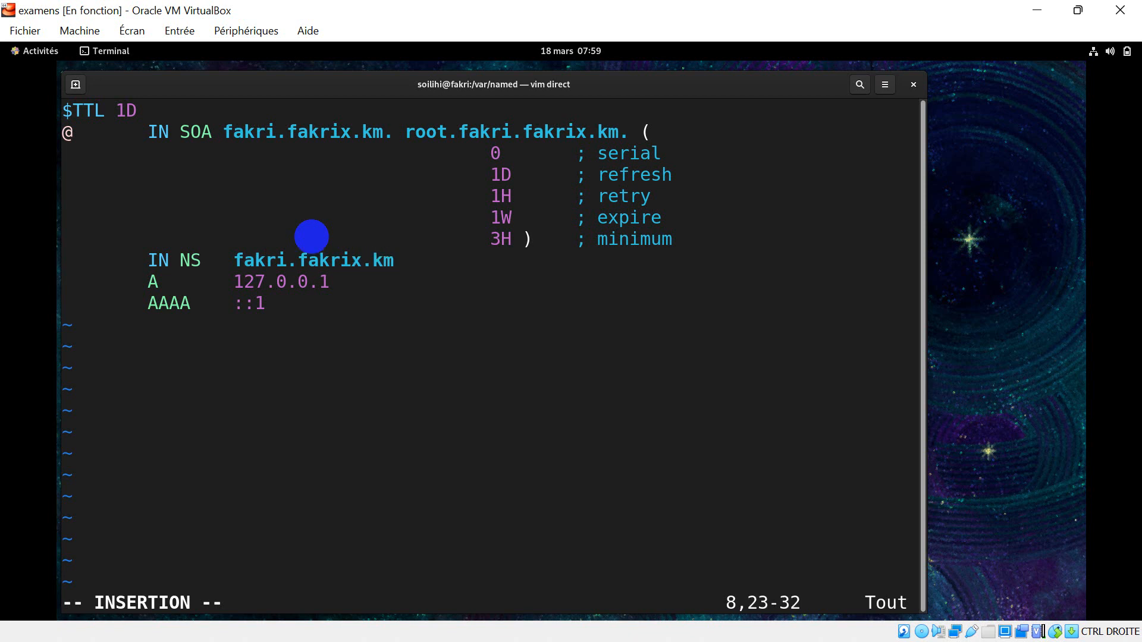
type(".")
key("BackSpace")
type(".")
Replace the A record's loopback address with 192.168.1.1.
key("Down")
key("BackSpace")
key("BackSpace")
key("BackSpace")
key("BackSpace")
key("BackSpace")
key("BackSpace")
key("BackSpace")
key("BackSpace")
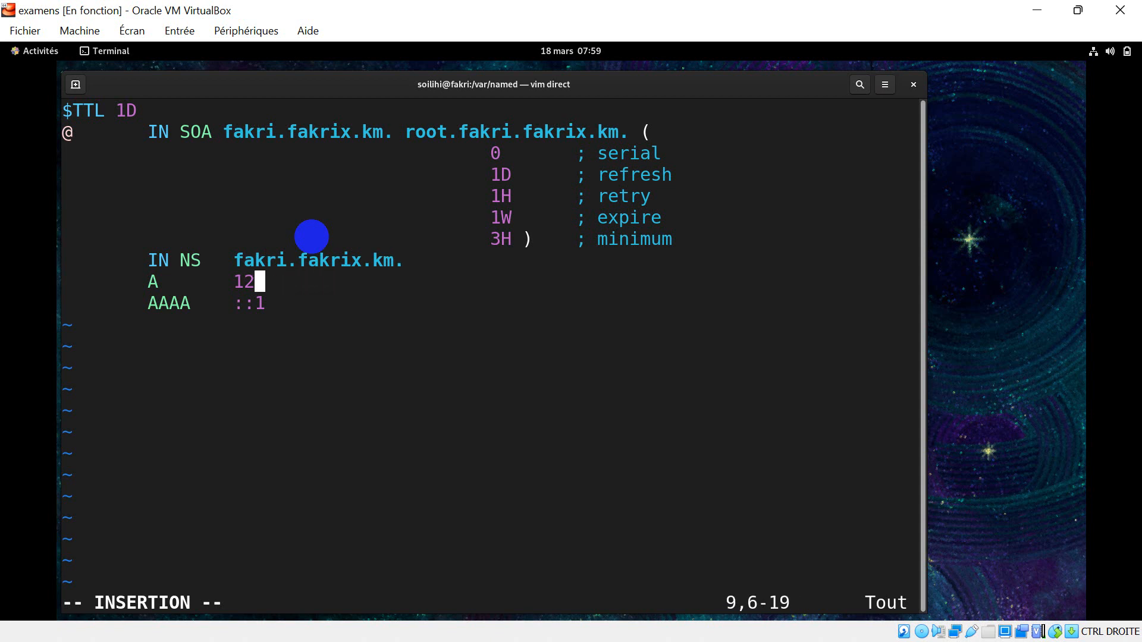
key("BackSpace")
type("192.1")
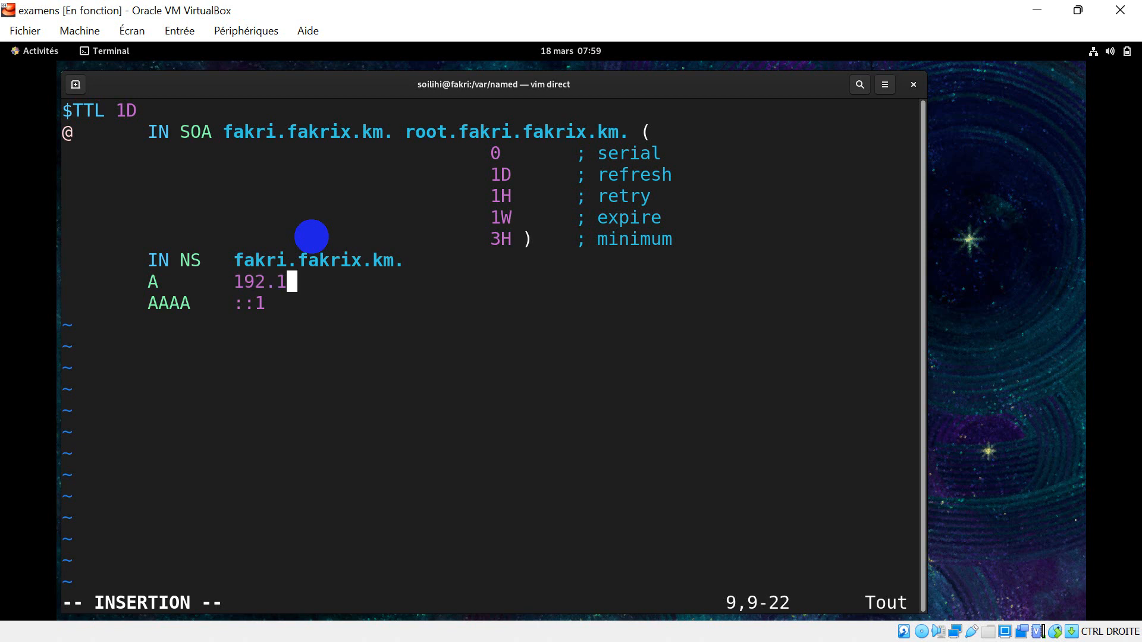
type("68.1.1")
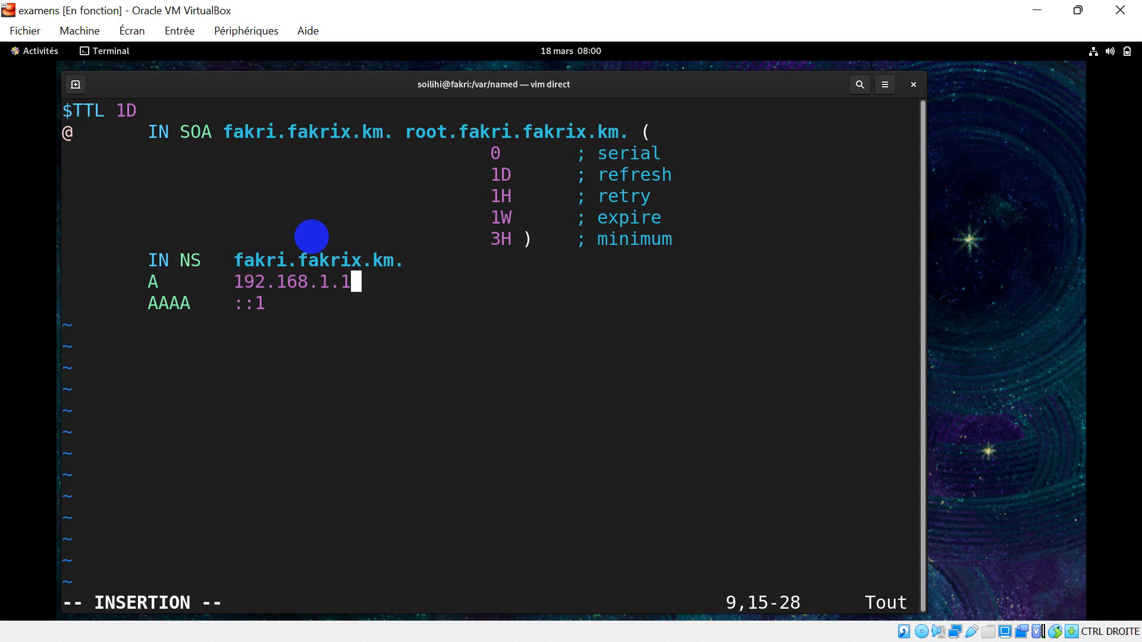
Insert the class IN before the A record type and the host name fakri at the line's start.
key("Left")
key("Left")
key("Left")
key("Left")
key("Left")
key("Left")
key("Left")
key("Left")
key("Left")
key("Left")
key("Left")
key("Left")
key("Left")
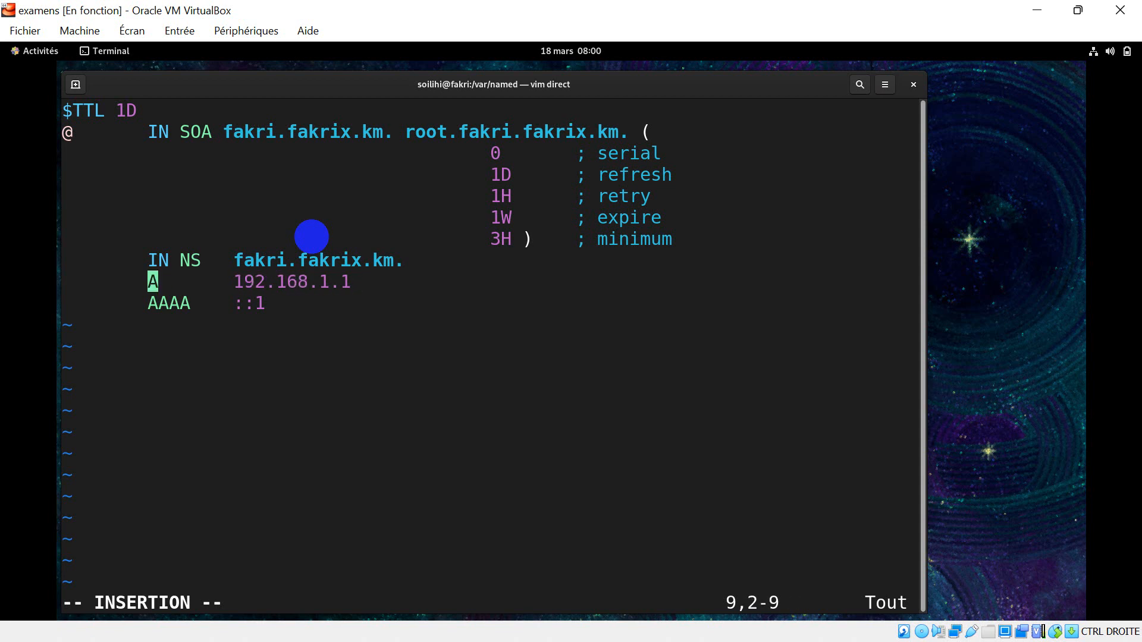
type("IN")
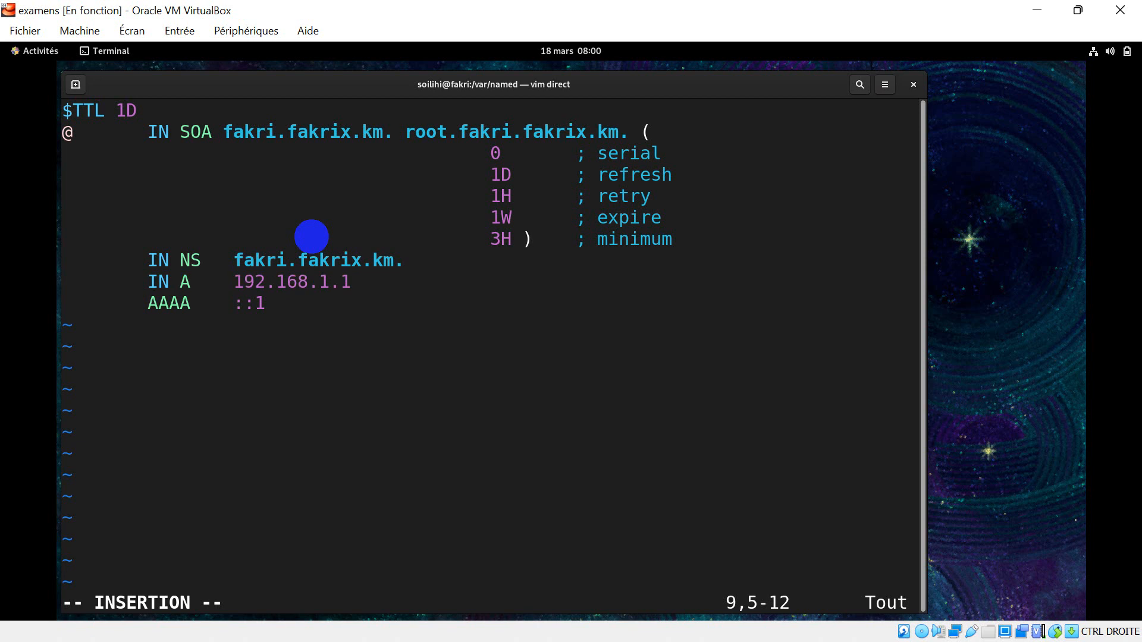
key("Left")
key("Left")
key("Left")
key("Left")
type("fakri")
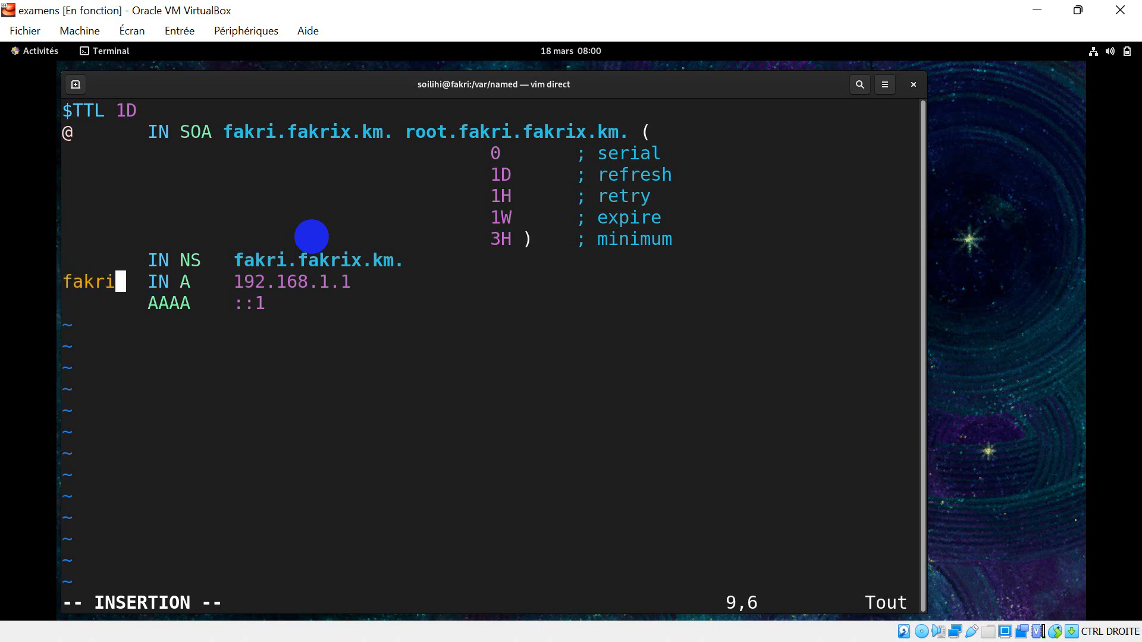
Name the last record www and replace its AAAA type with IN CNAME, leaving tab spacing for the target.
key("Down")
type("www")
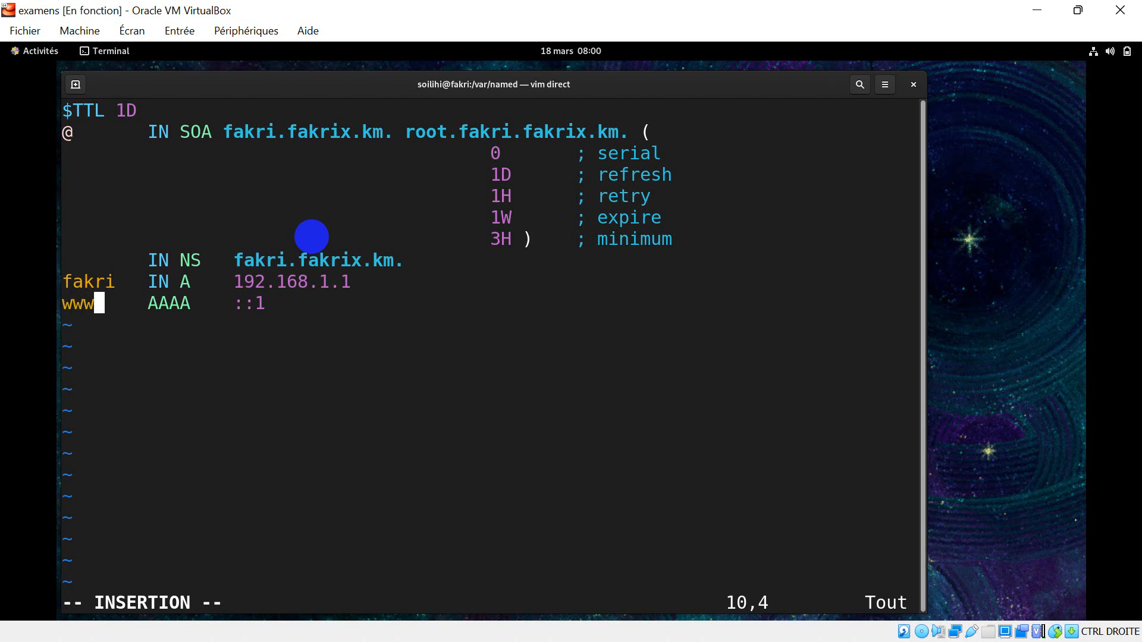
key("Right")
key("Right")
key("Right")
key("Right")
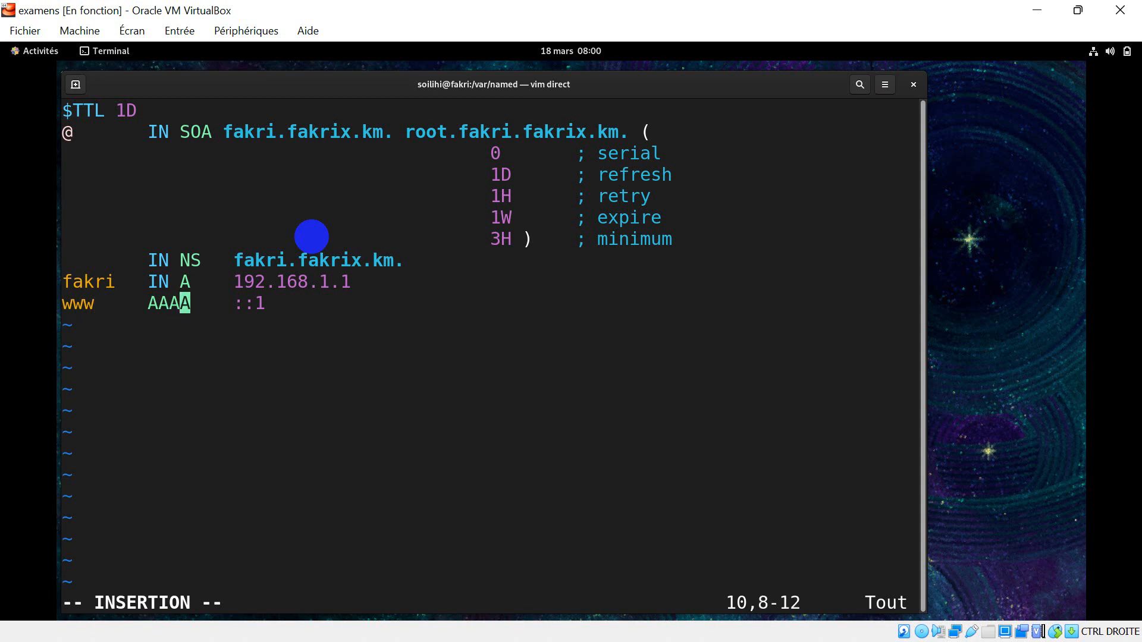
key("Right")
key("BackSpace")
key("BackSpace")
key("BackSpace")
key("BackSpace")
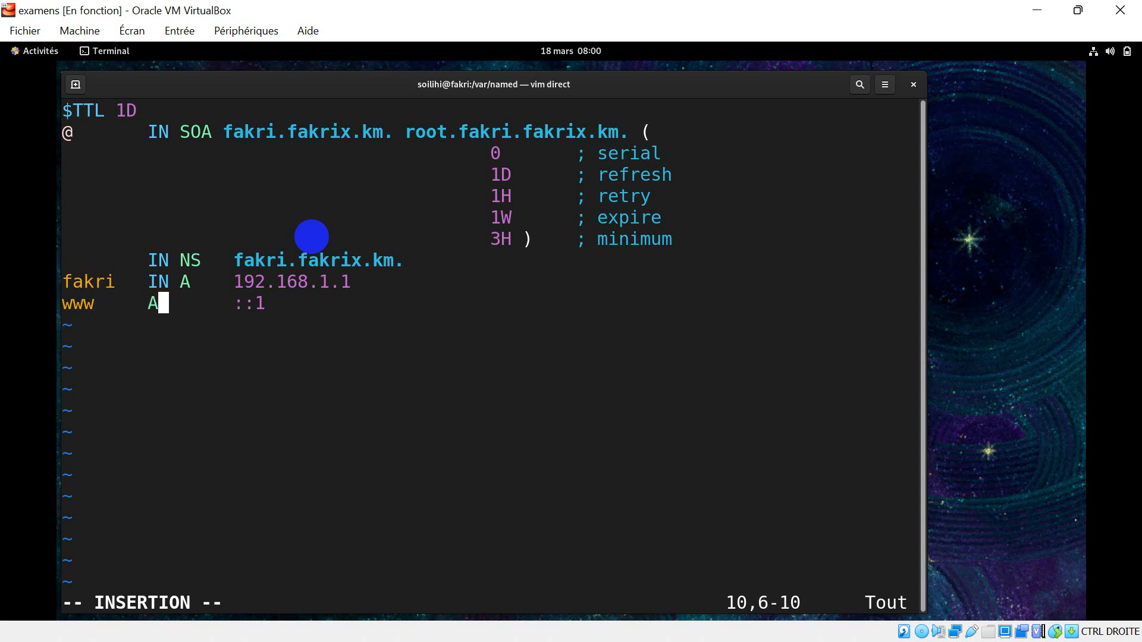
type("IN")
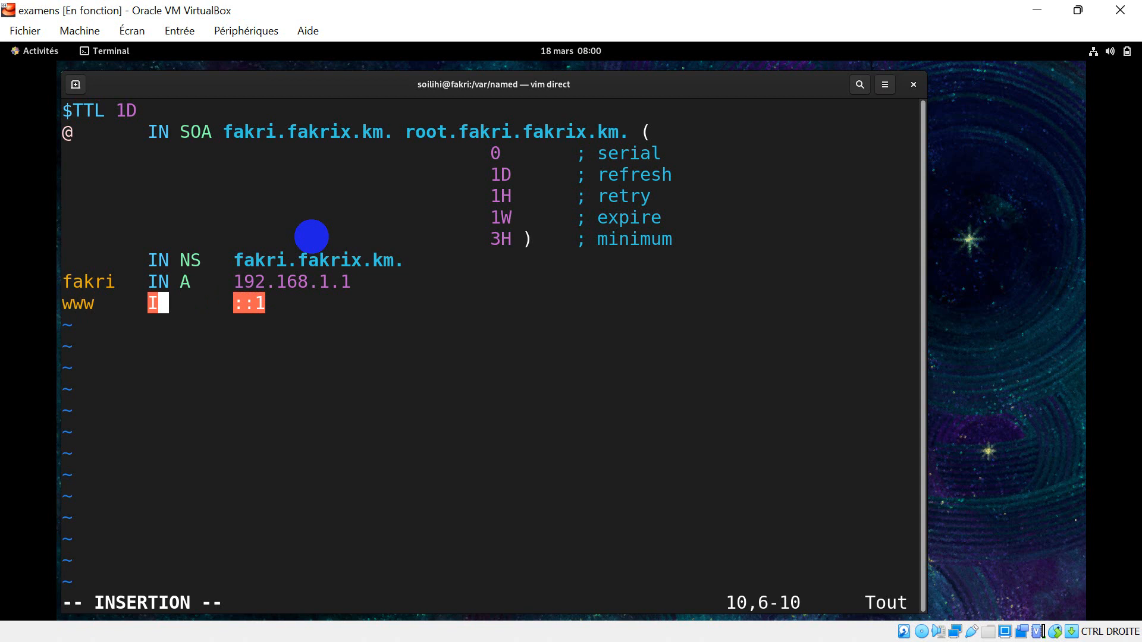
type(" CNAME")
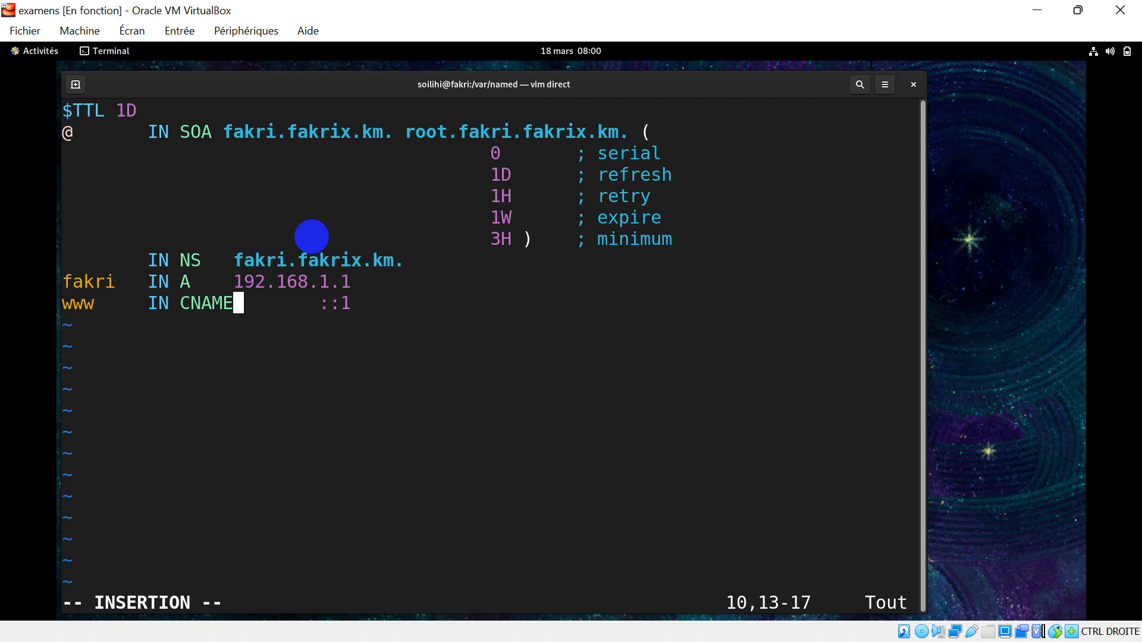
key("Tab")
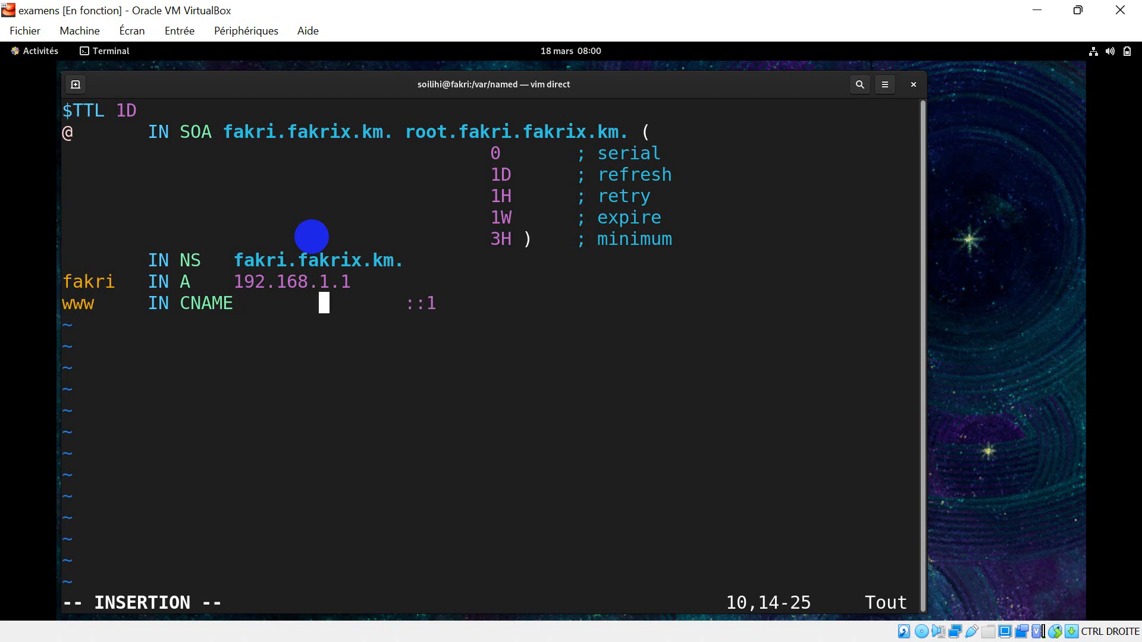
Remove the leftover ::1 from the www CNAME record and set its target to fakri.fakrix.km.
key("Right")
key("Right")
key("Right")
key("Right")
key("BackSpace")
key("BackSpace")
key("BackSpace")
key("BackSpace")
key("BackSpace")
key("BackSpace")
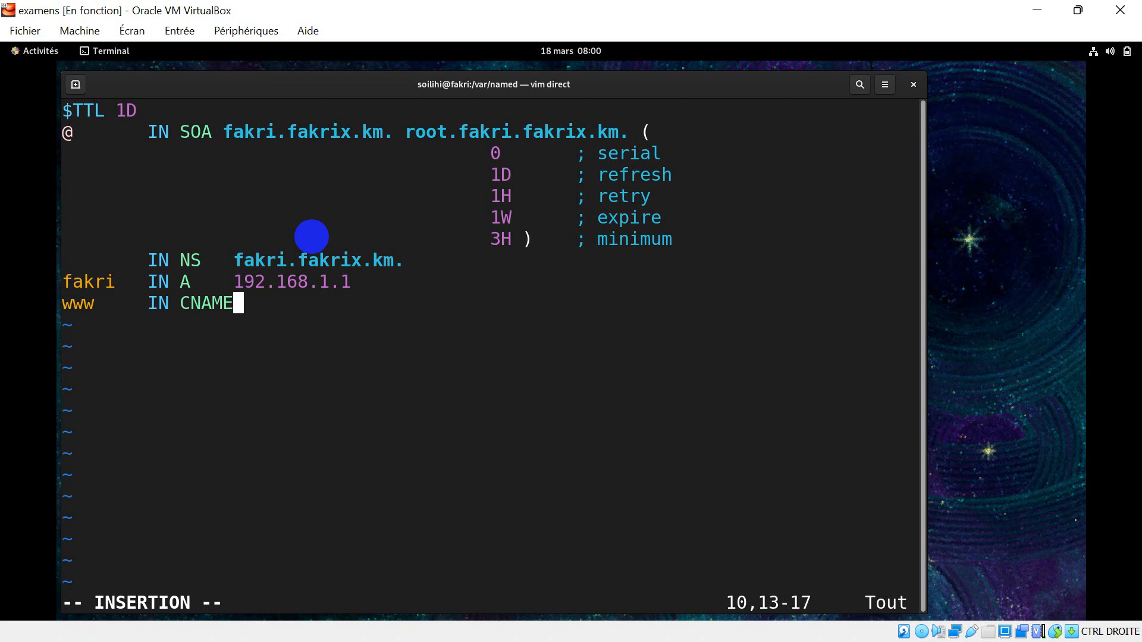
key("Tab")
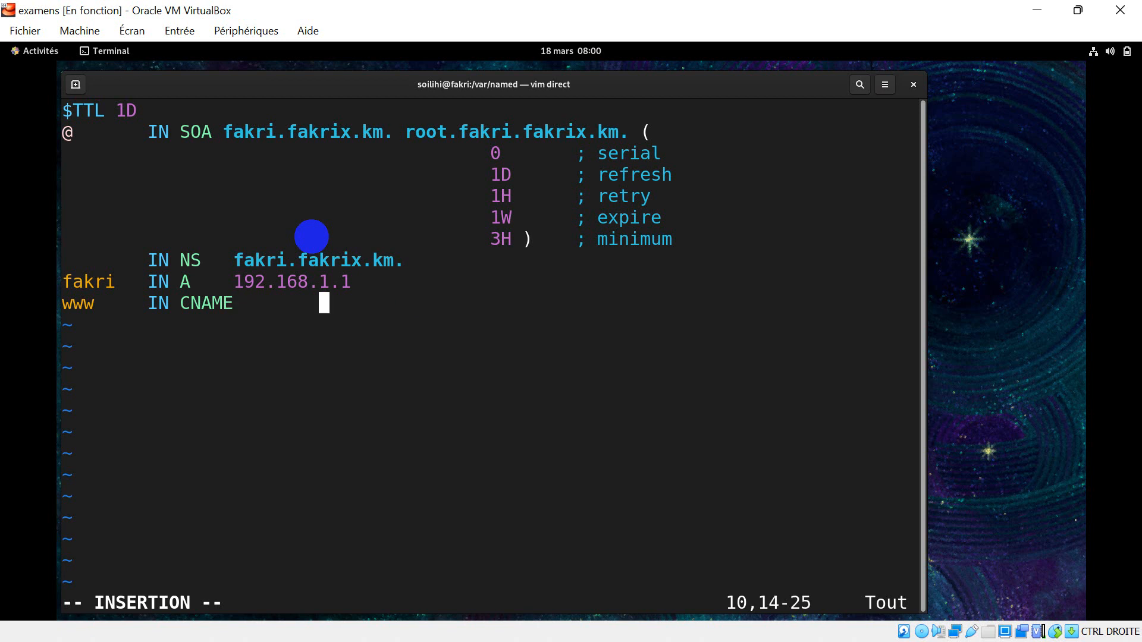
type("fa")
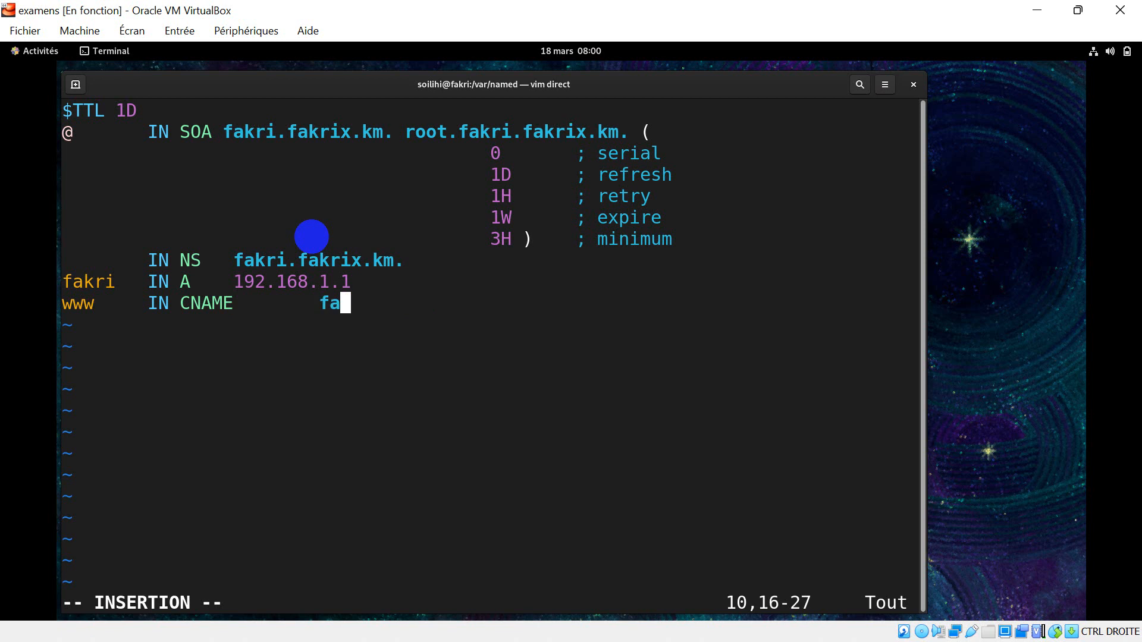
type("kri.fakri")
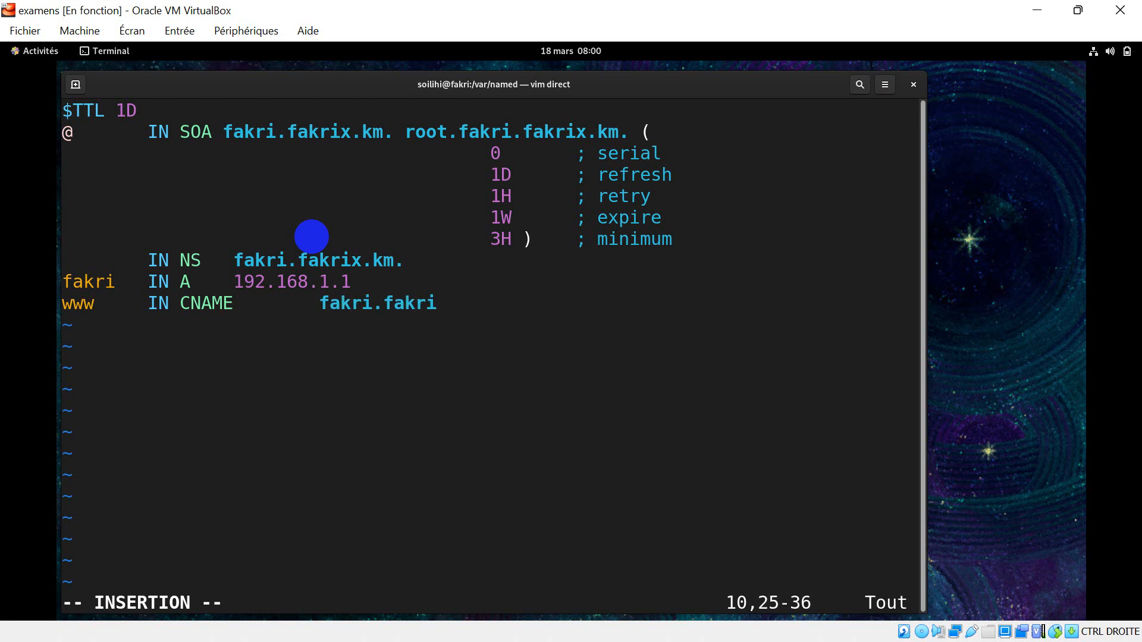
type("x.km")
Indent the A record's address 192.168.1.1 by one tab so it lines up with the CNAME target.
key("Up")
key("Left")
key("Left")
key("Left")
key("Left")
key("Left")
key("Left")
key("Left")
key("Left")
key("Left")
key("Left")
key("Left")
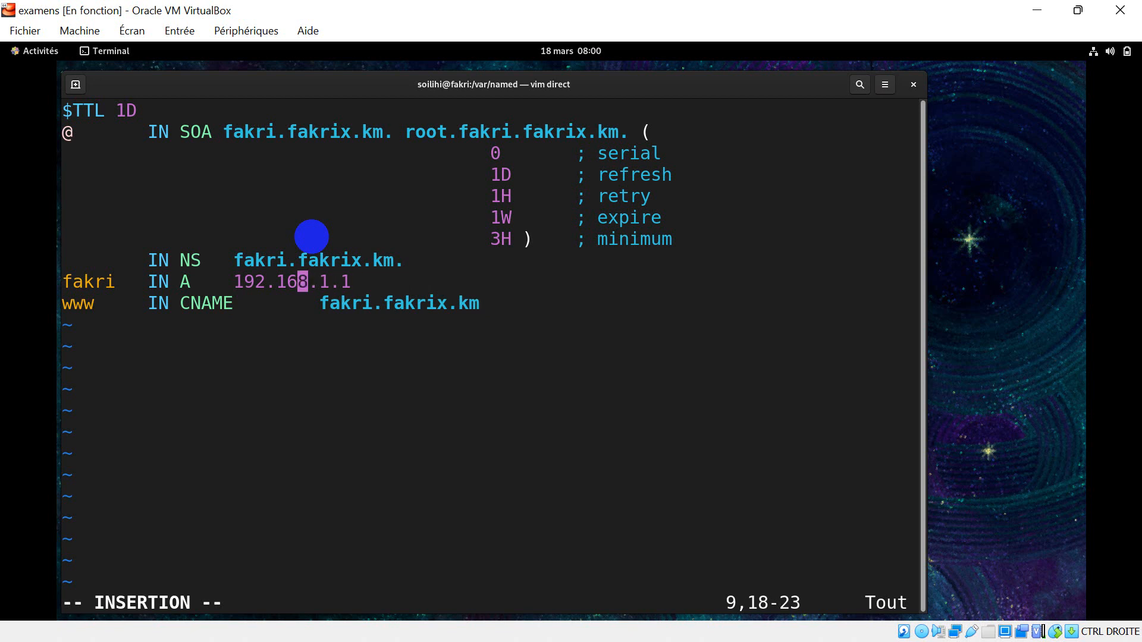
key("Tab")
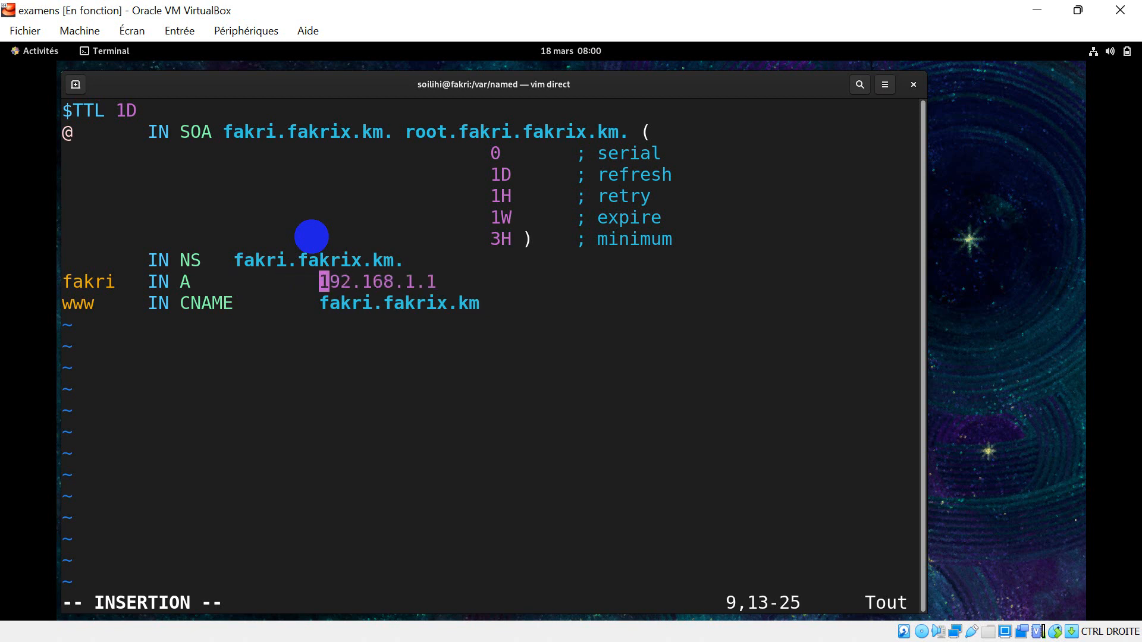
Indent the NS record's name server by one tab to match the column of the records below.
key("Up")
key("Left")
key("Left")
key("Left")
key("Left")
key("Left")
key("Left")
key("Left")
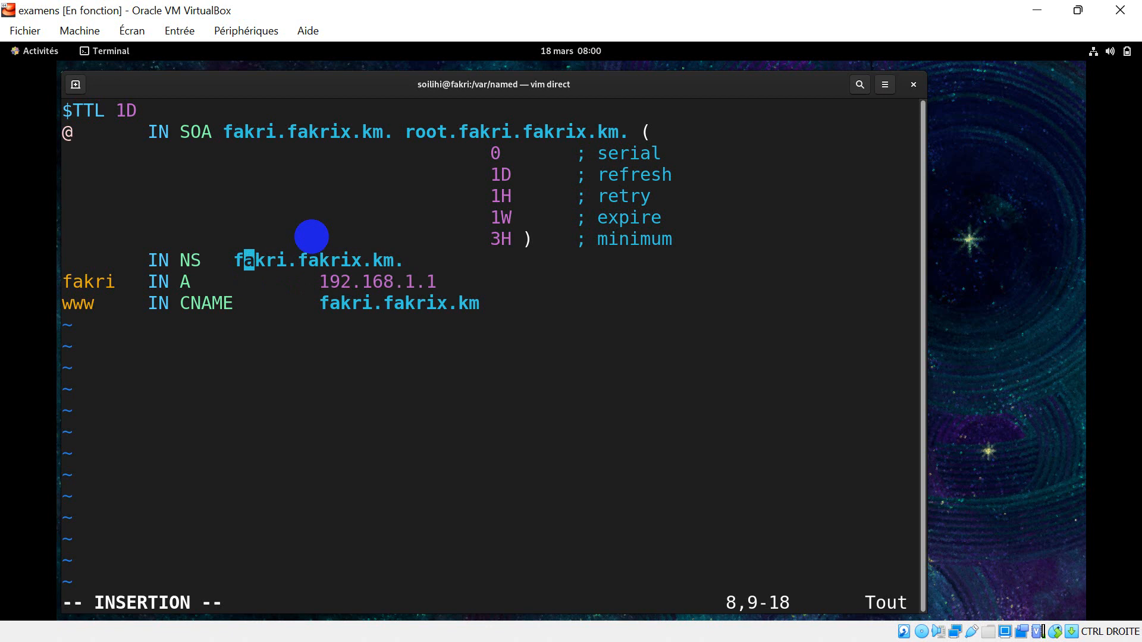
key("Left")
key("Tab")
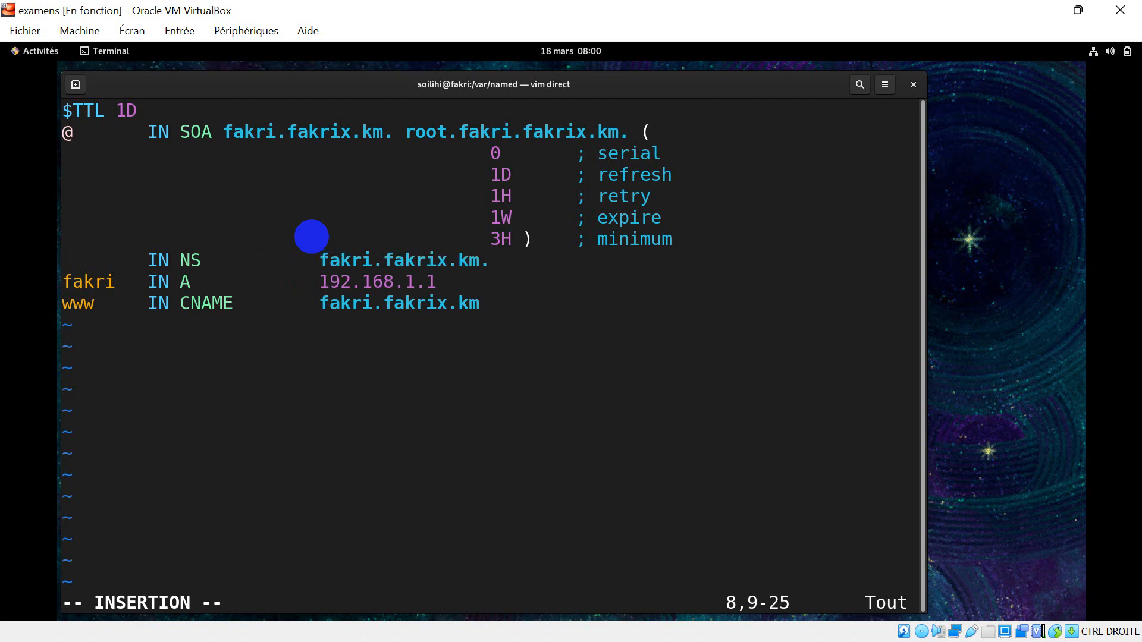
Add a trailing dot to the end of the www record's CNAME target.
key("Down")
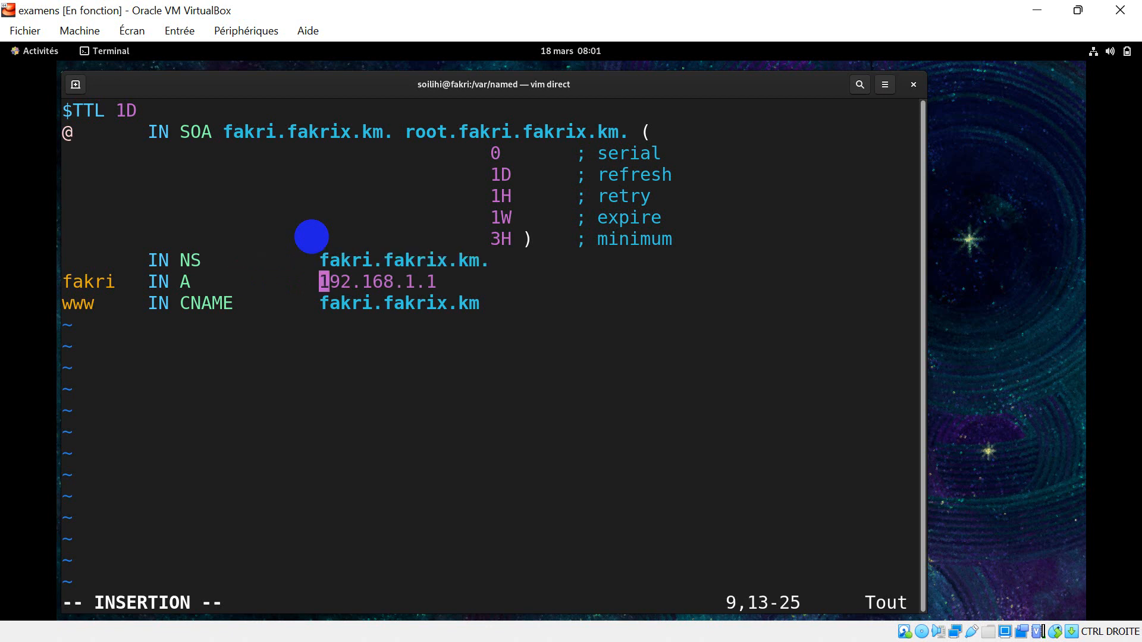
key("Down")
key("Right")
key("Right")
key("Right")
key("Right")
key("Right")
key("Right")
key("Right")
key("Right")
key("Right")
key("Right")
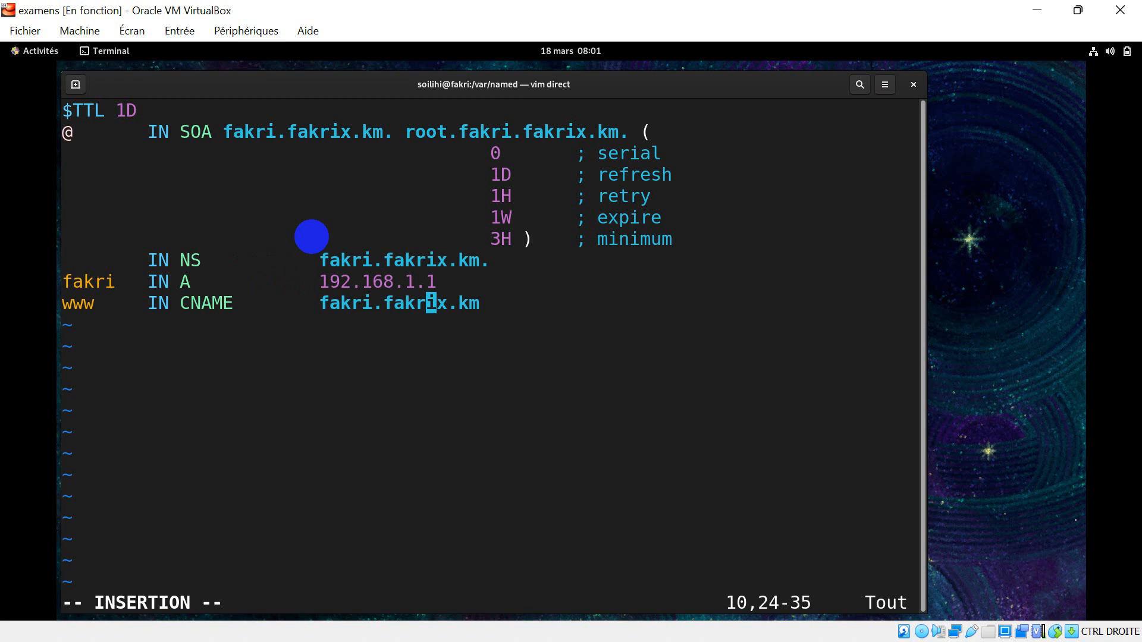
key("Right")
key("Right")
key("Right")
key("Right")
key("Right")
type(".")
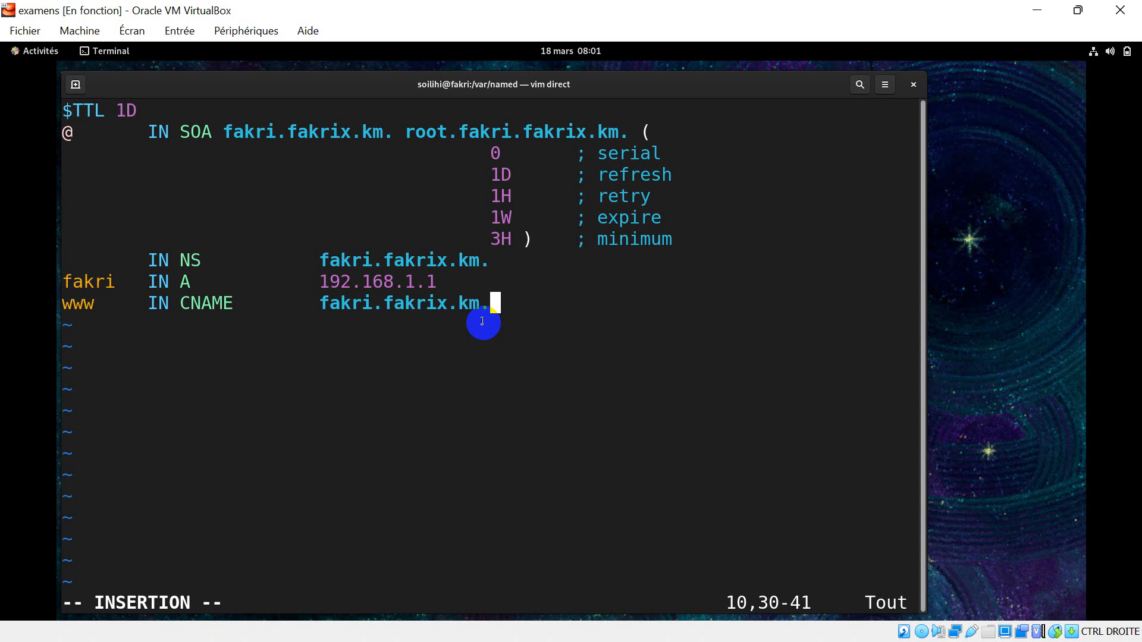
Save the direct zone file and quit vim.
key("Escape")
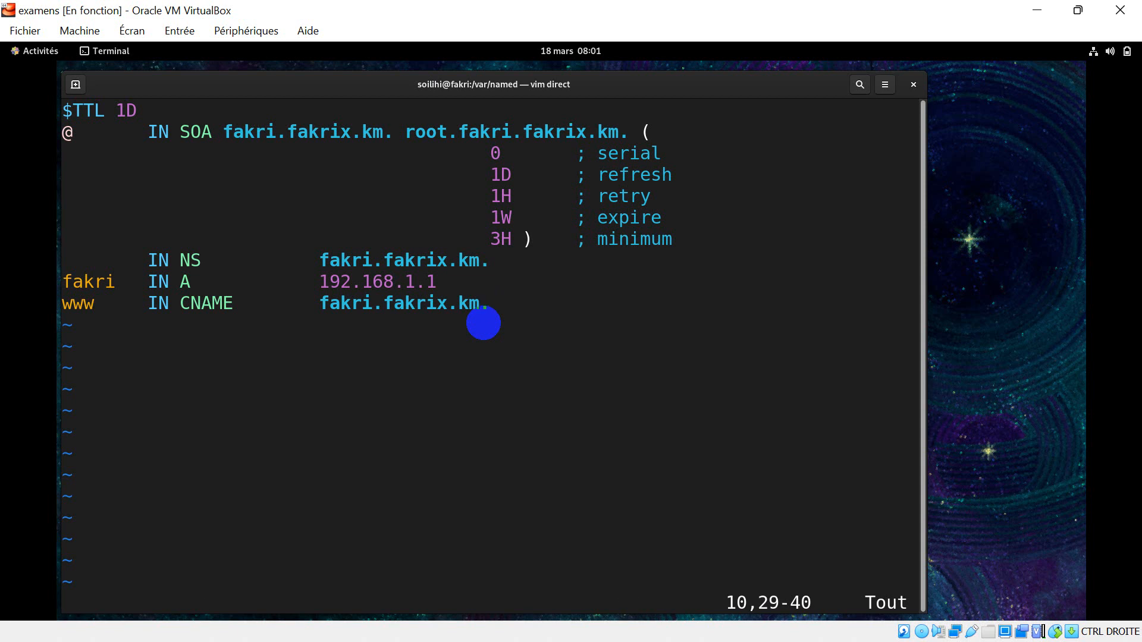
type(":wq")
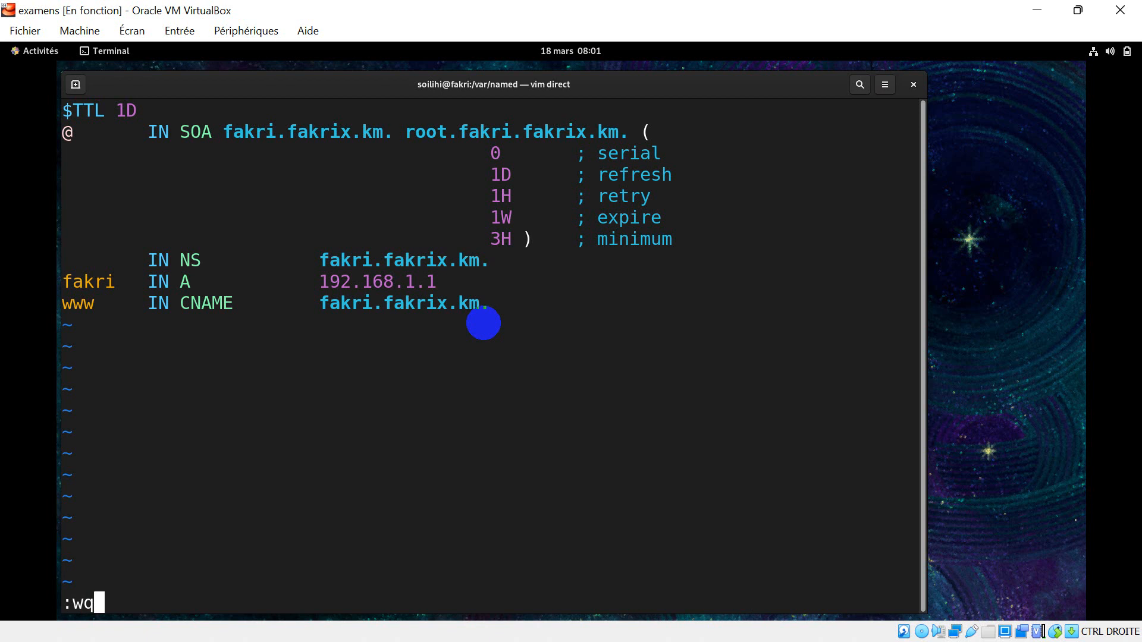
key("Return")
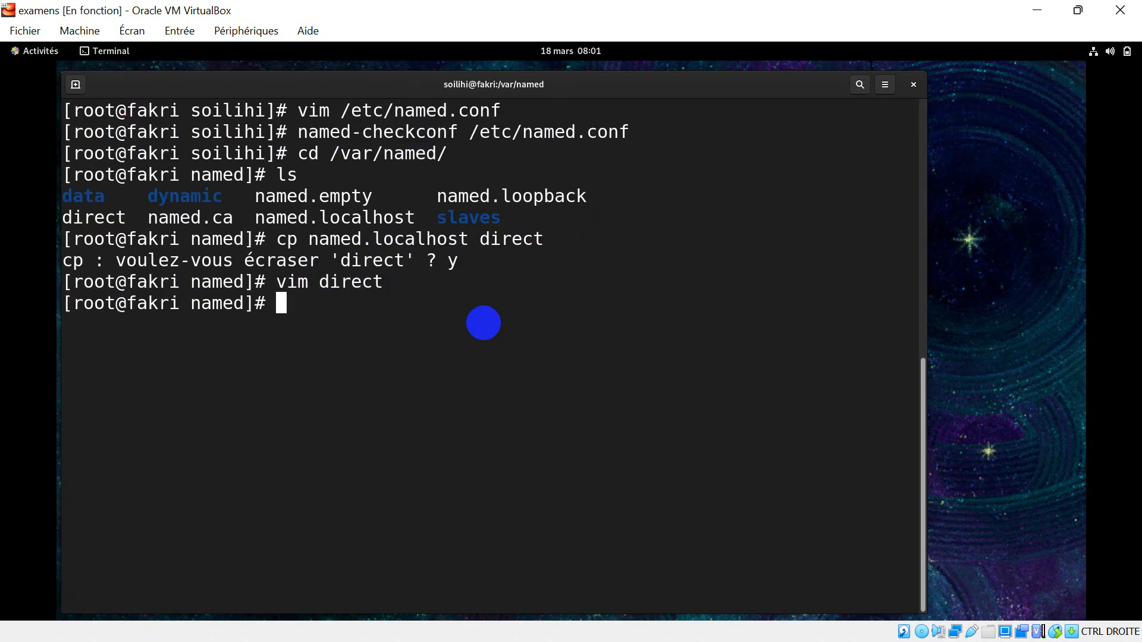
Clear the terminal and validate the forward zone with named-checkzone fakrix.km direct.
key("ctrl+l")
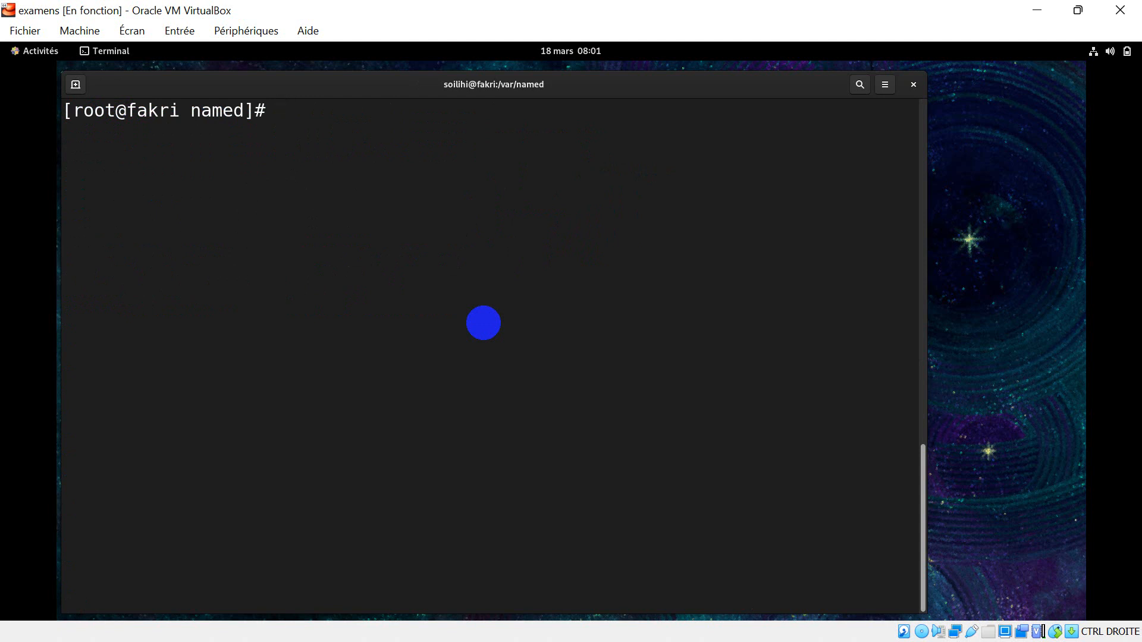
type("named")
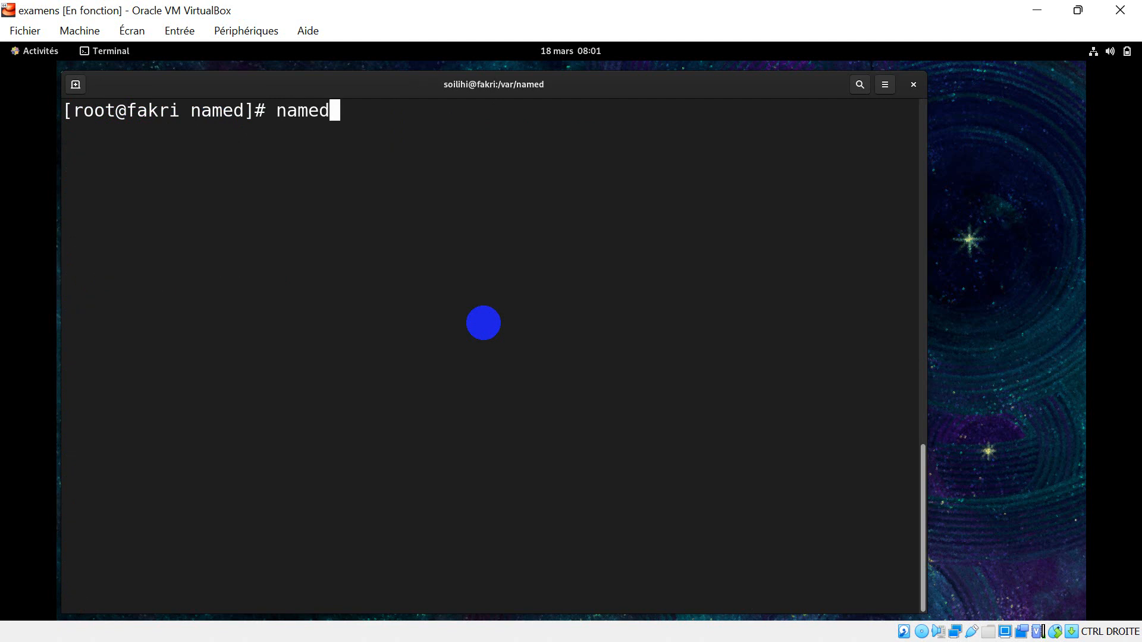
type("-checkzone fakrix.km direct")
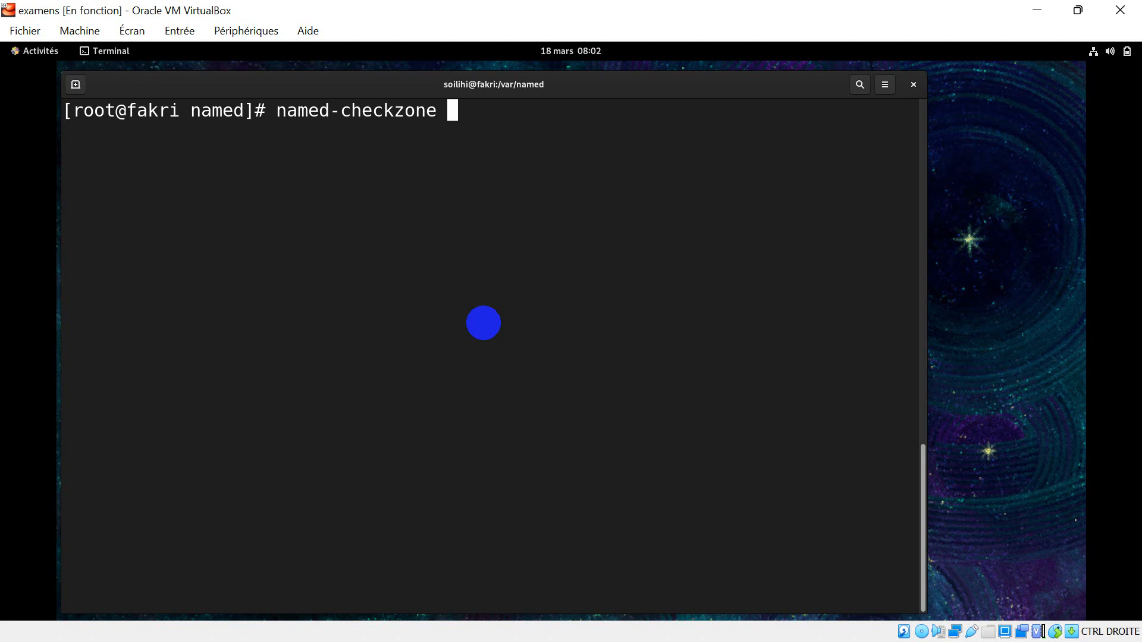
type("fakri")
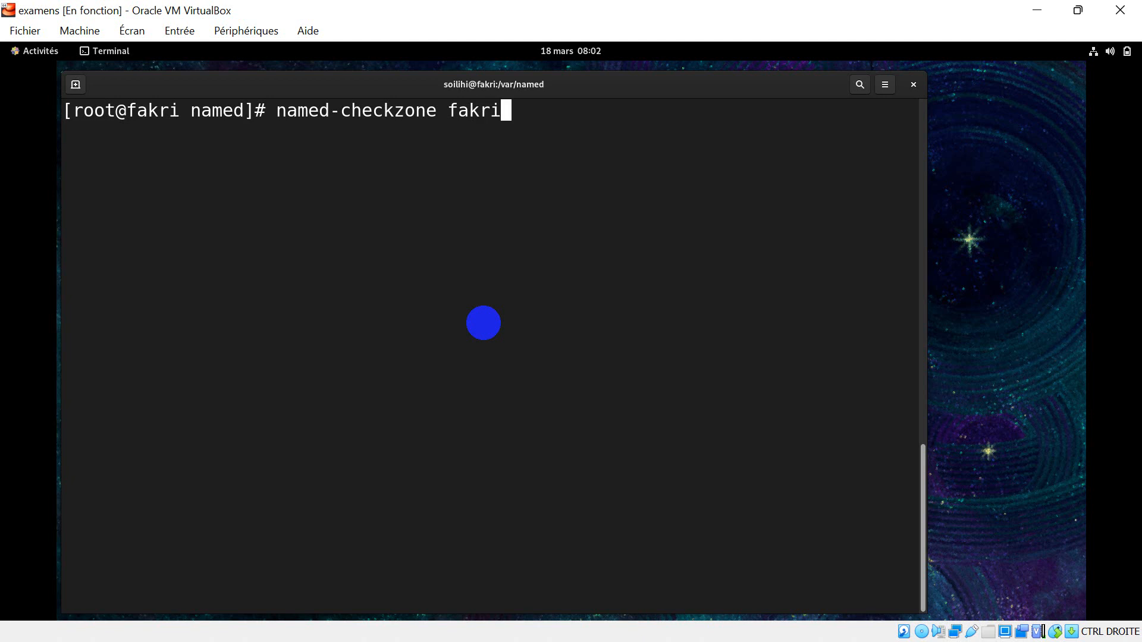
type("x.km")
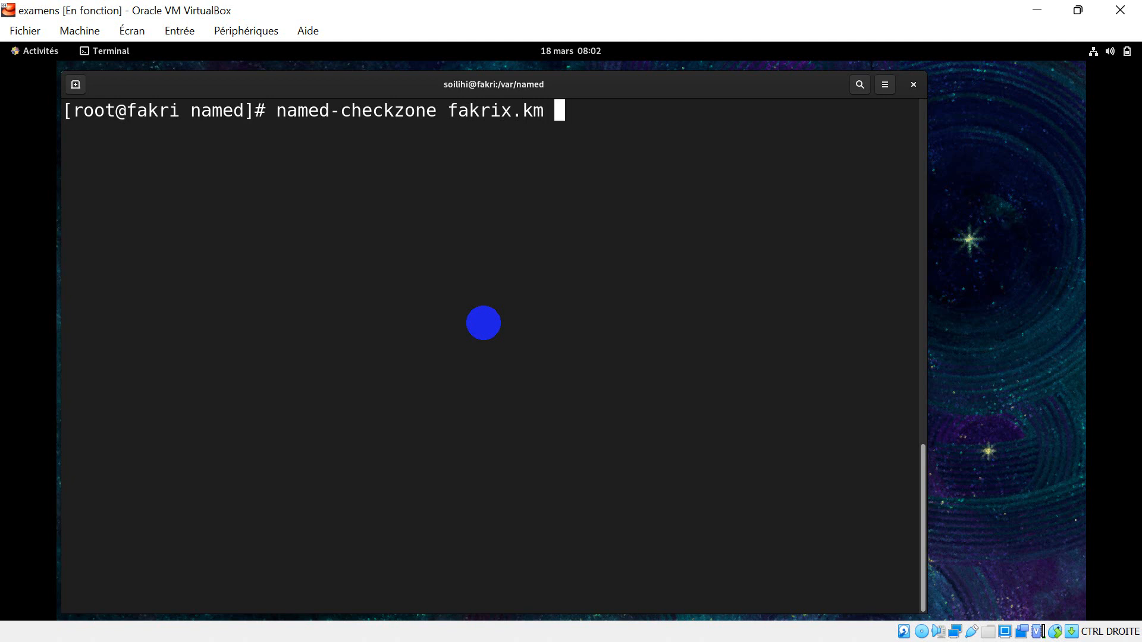
type(" direct")
key("Return")
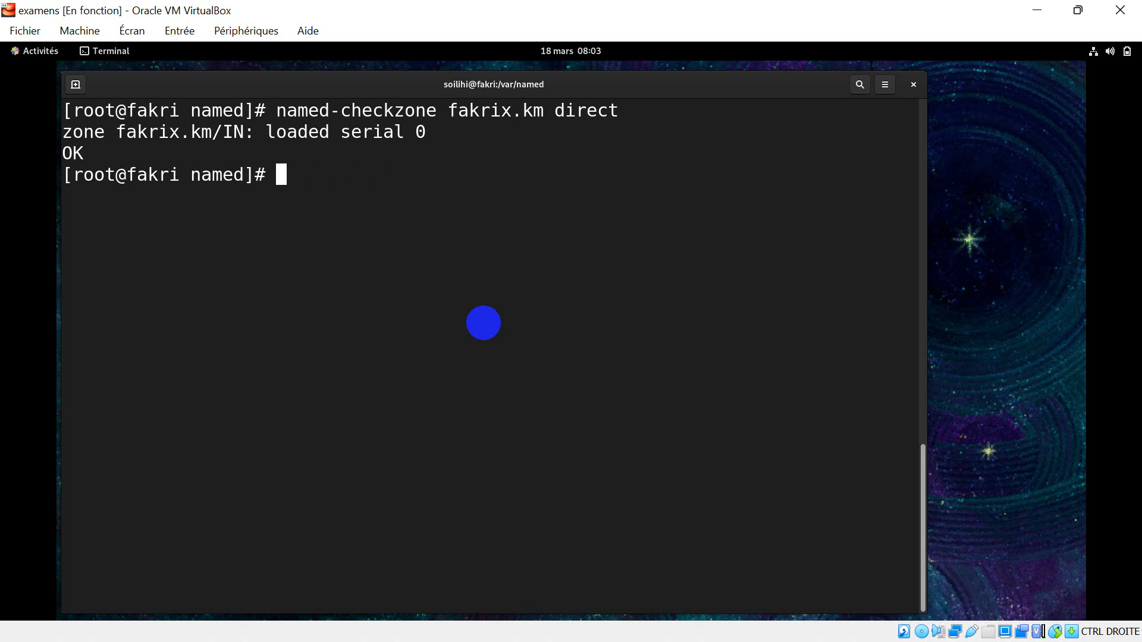
Copy the direct zone file to inverse and open the copy in vim.
type("cp dire")
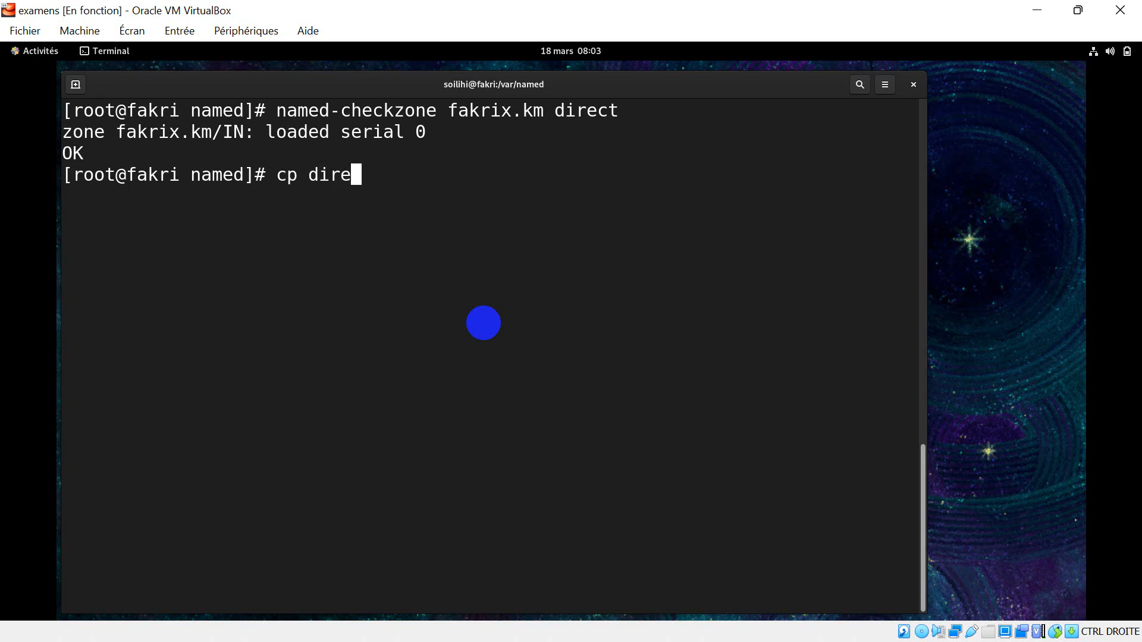
key("Tab")
type("i")
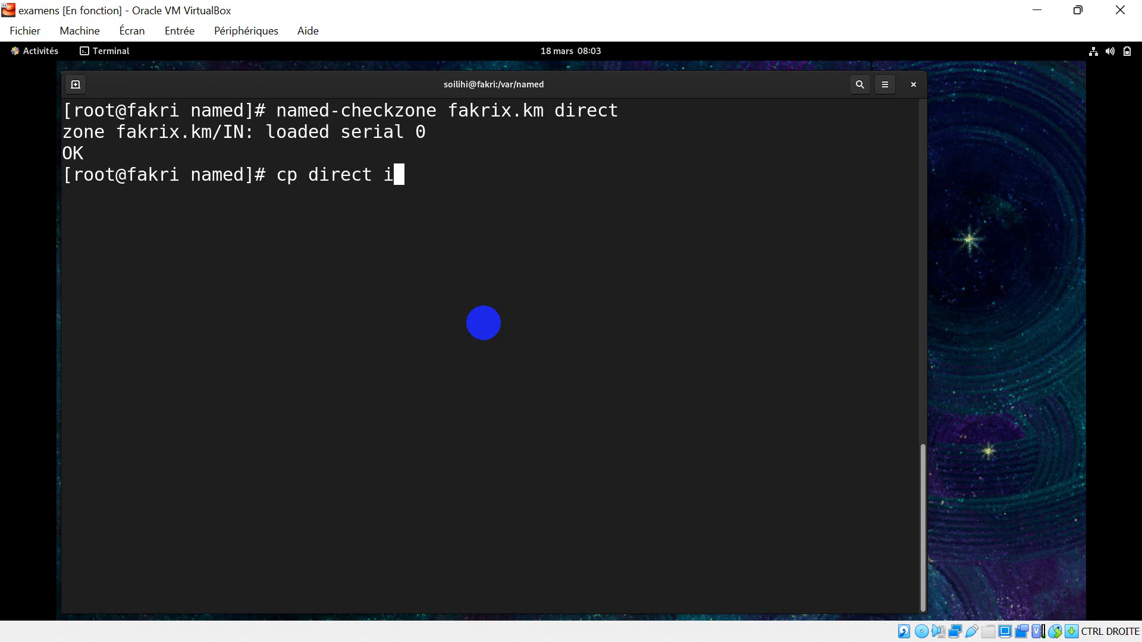
type("nverse")
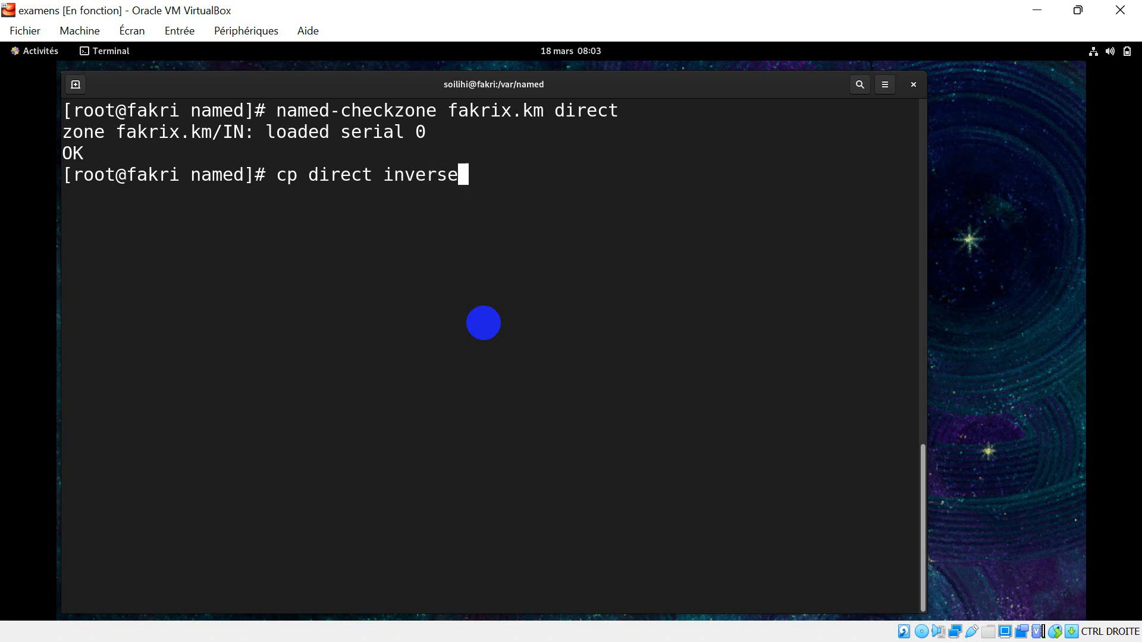
key("Return")
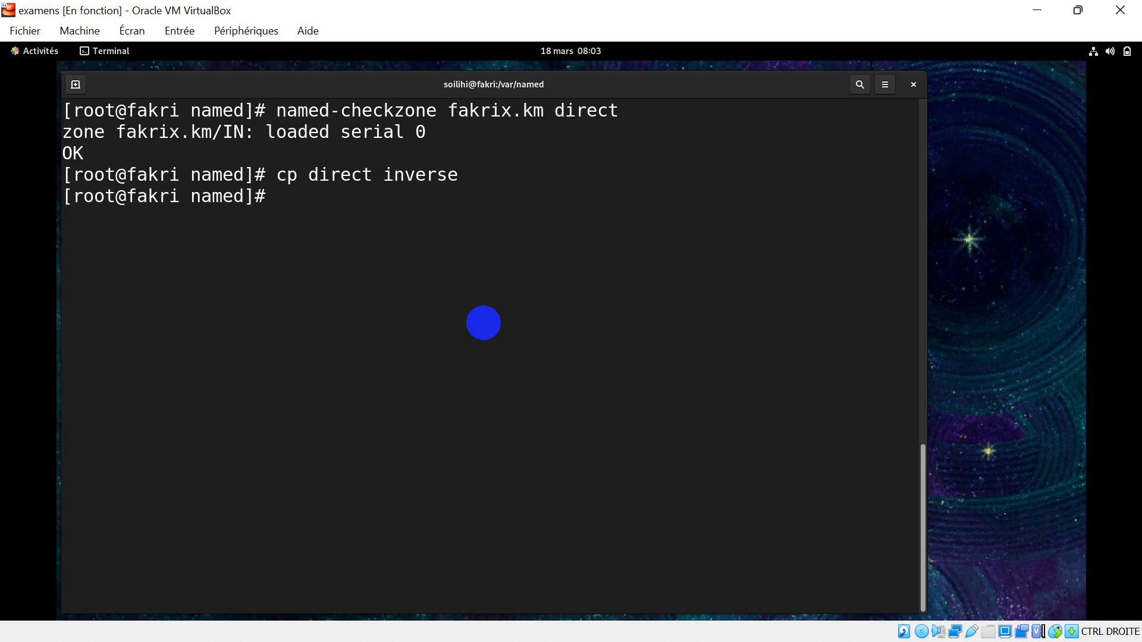
type("vim inverse")
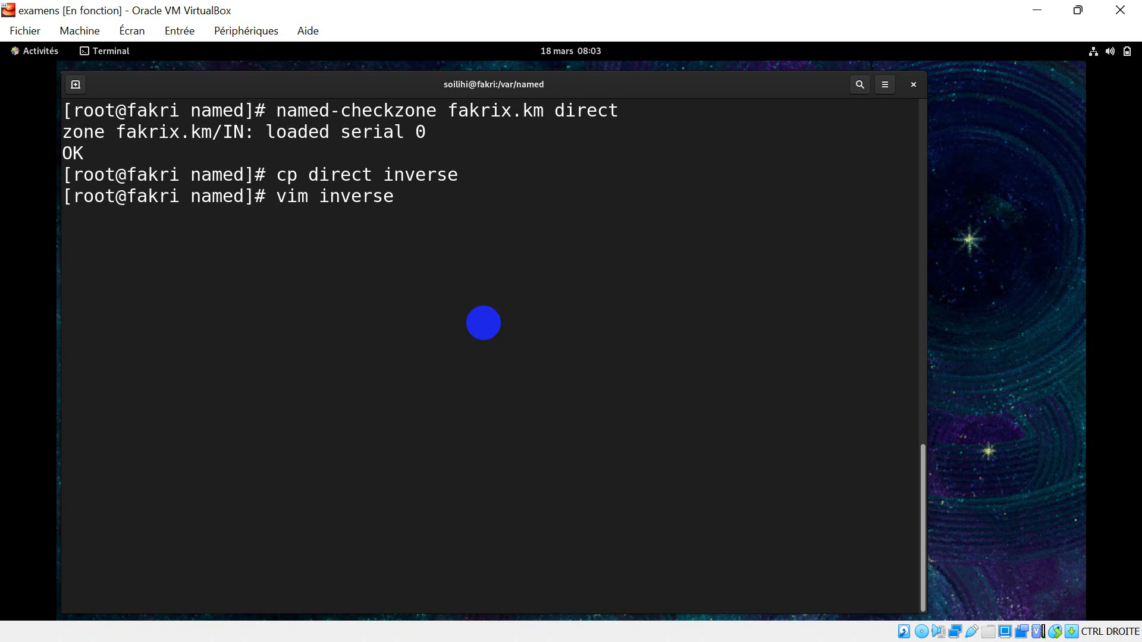
key("Return")
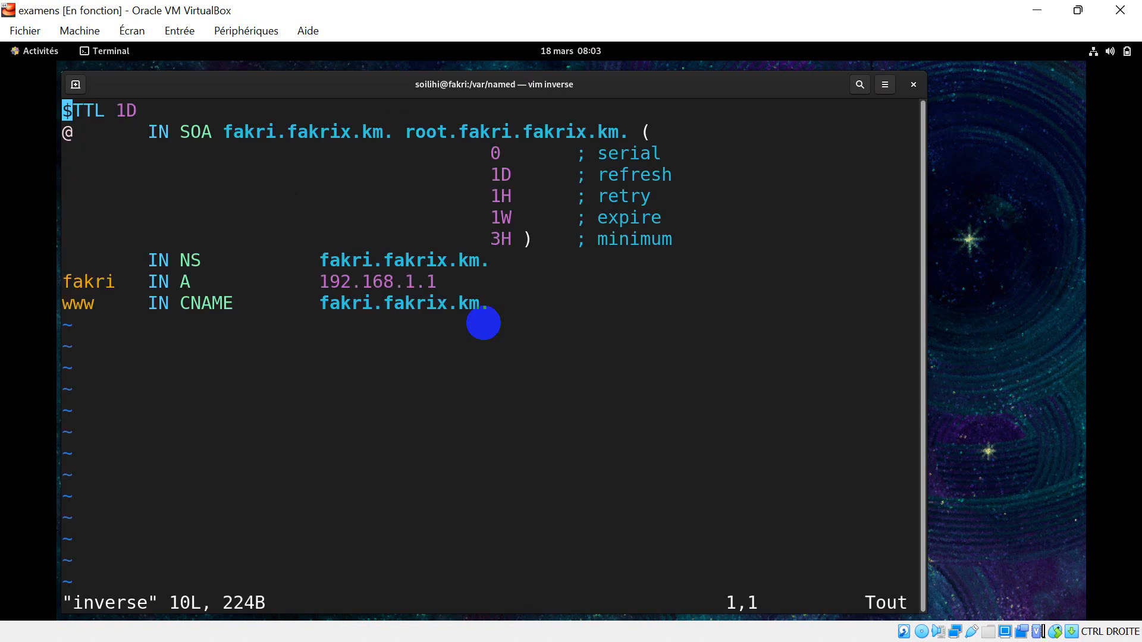
Replace the name www of the last record in inverse with 1.
key("i")
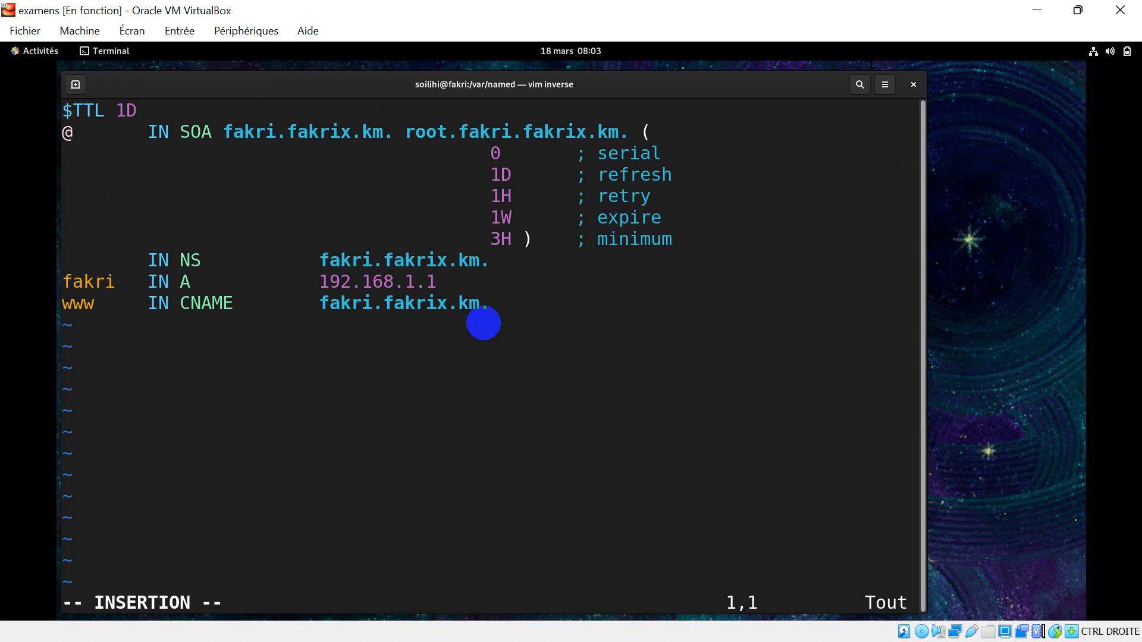
key("Down")
key("Down")
key("Down")
key("Down")
key("Down")
key("Down")
key("Down")
key("Down")
key("Down")
key("Right")
key("Right")
key("Right")
key("BackSpace")
key("BackSpace")
key("BackSpace")
type("1")
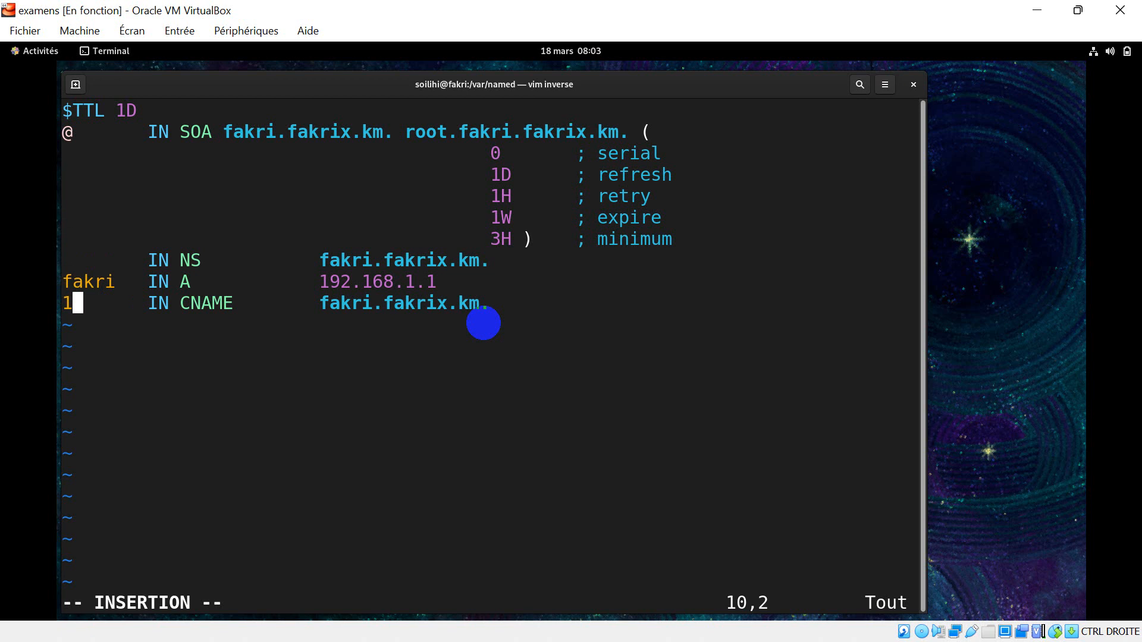
Change the last record's type from CNAME to PTR and realign its target with a tab.
key("Right")
key("Right")
key("Right")
key("Right")
key("Right")
key("Right")
key("Right")
key("Right")
key("Right")
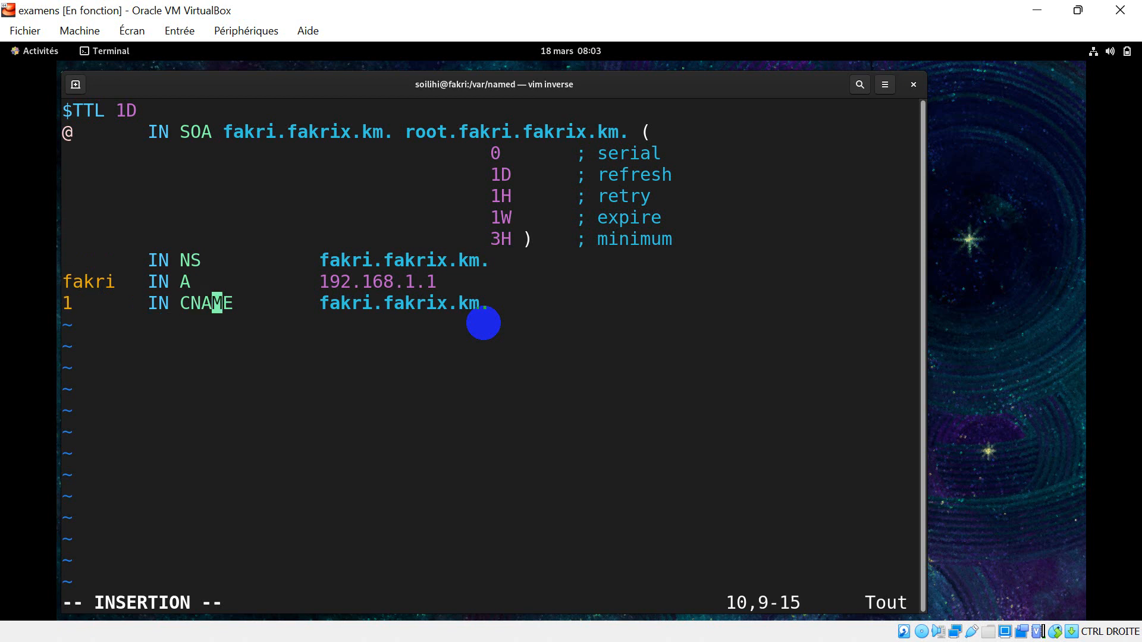
key("BackSpace")
key("BackSpace")
key("BackSpace")
key("BackSpace")
key("BackSpace")
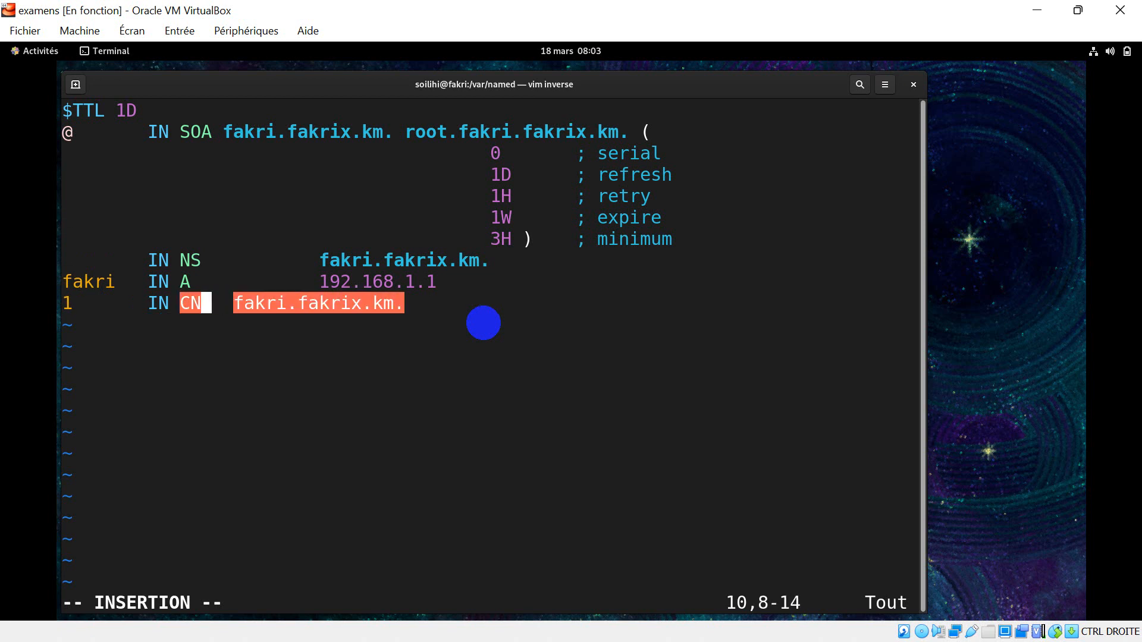
type("PTR")
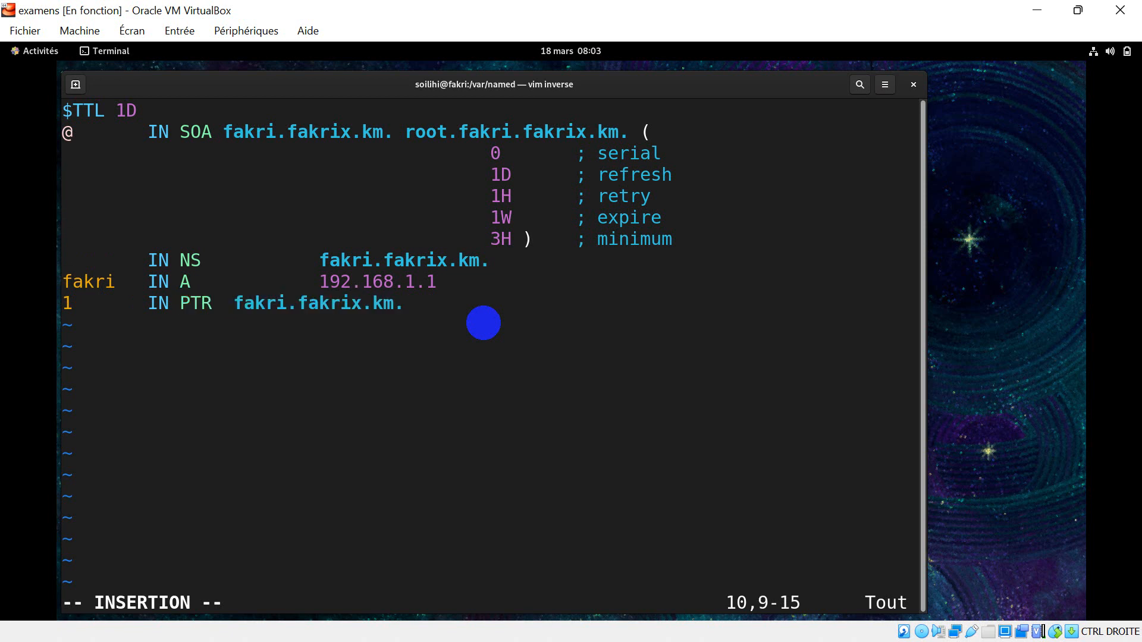
key("Tab")
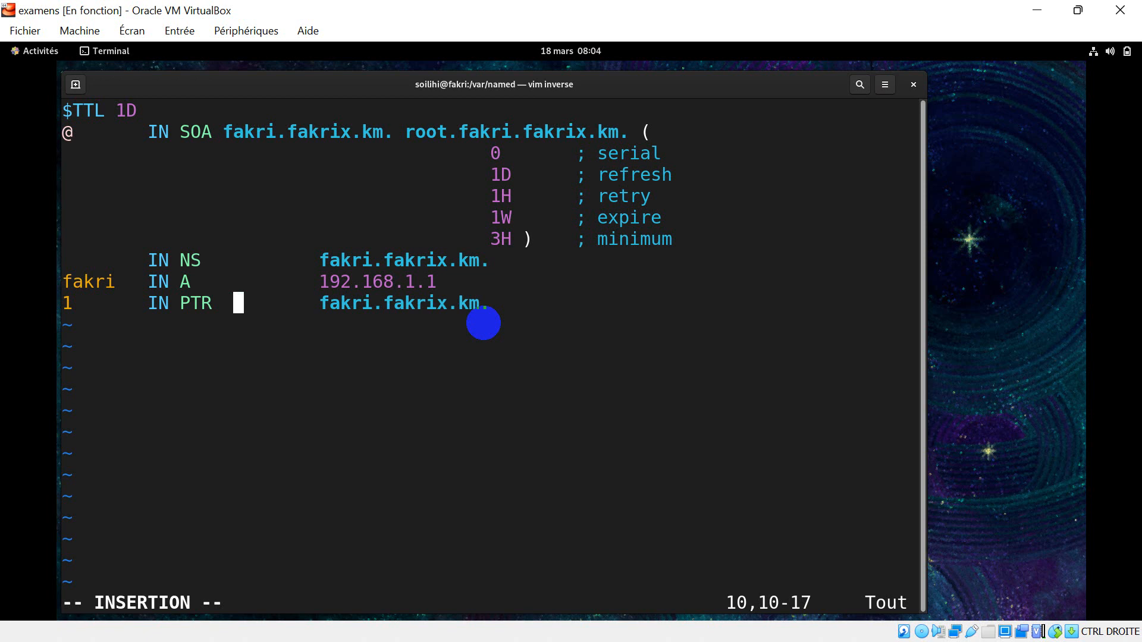
Save the inverse zone file and quit vim.
key("Escape")
type(":wq")
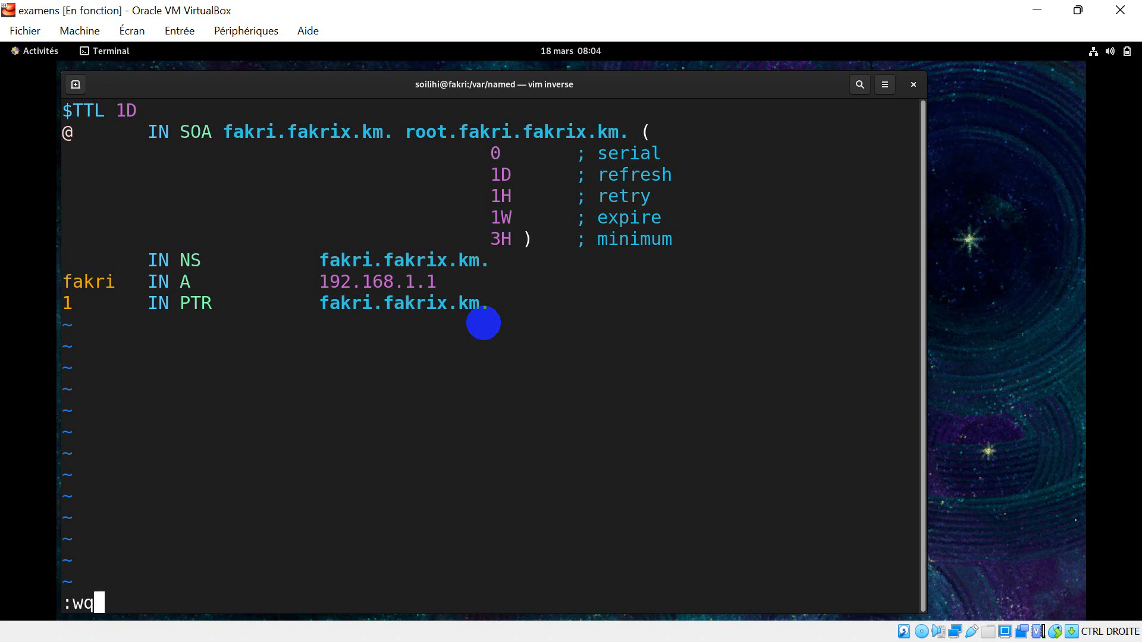
key("Return")
Validate the inverse zone file against the fakrix.km zone with named-checkzone.
key("Up")
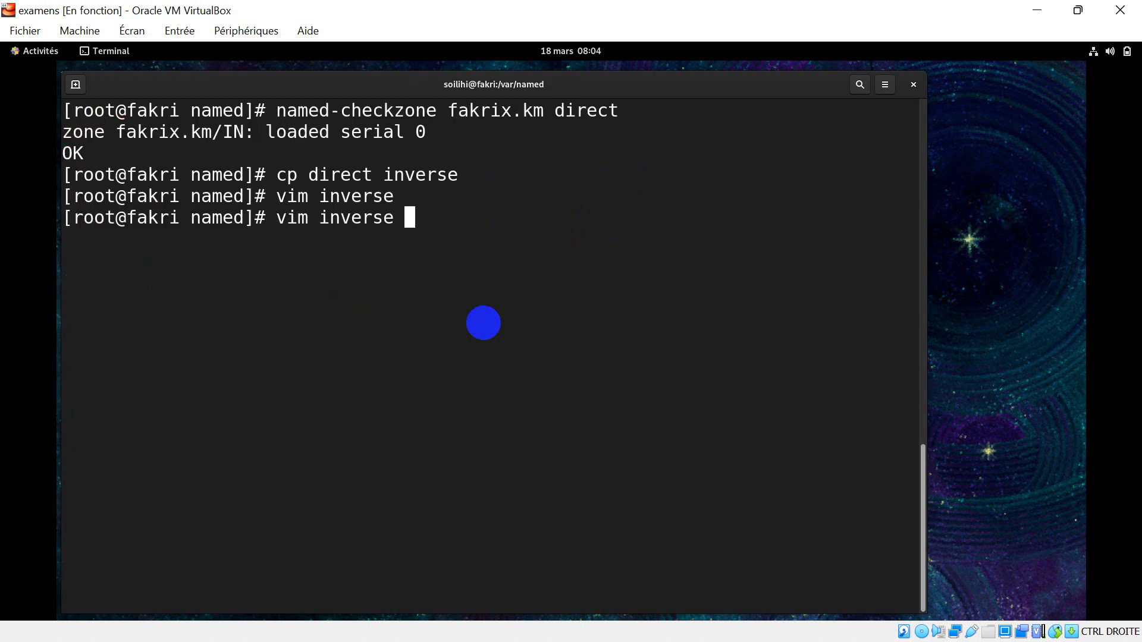
key("Up")
key("Up")
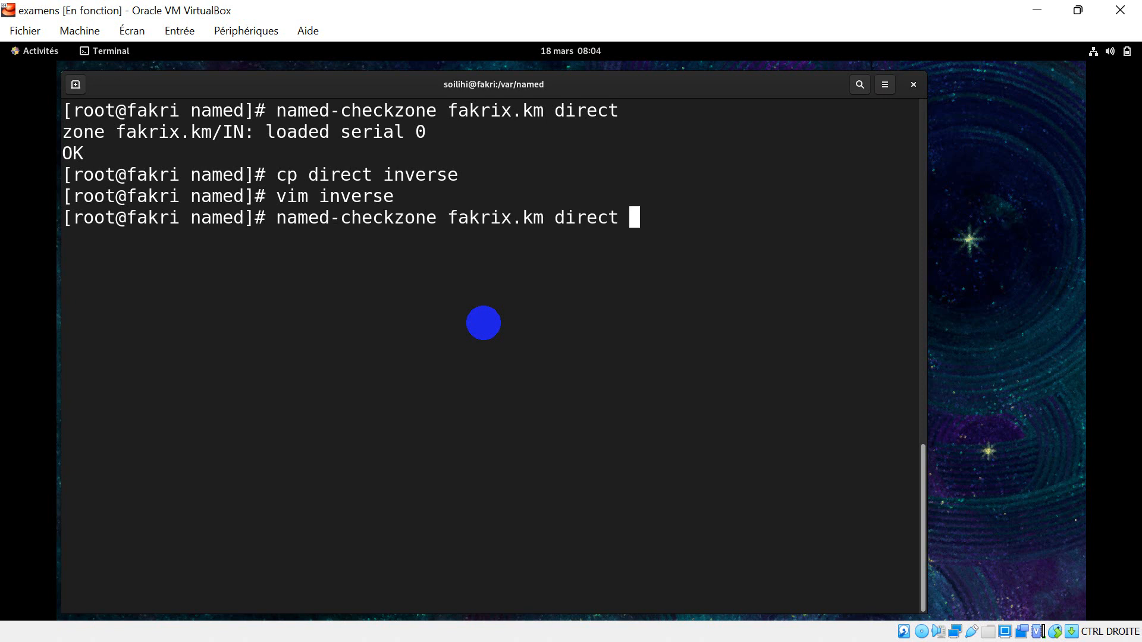
key("BackSpace")
key("BackSpace")
key("BackSpace")
key("BackSpace")
key("BackSpace")
key("BackSpace")
type("in")
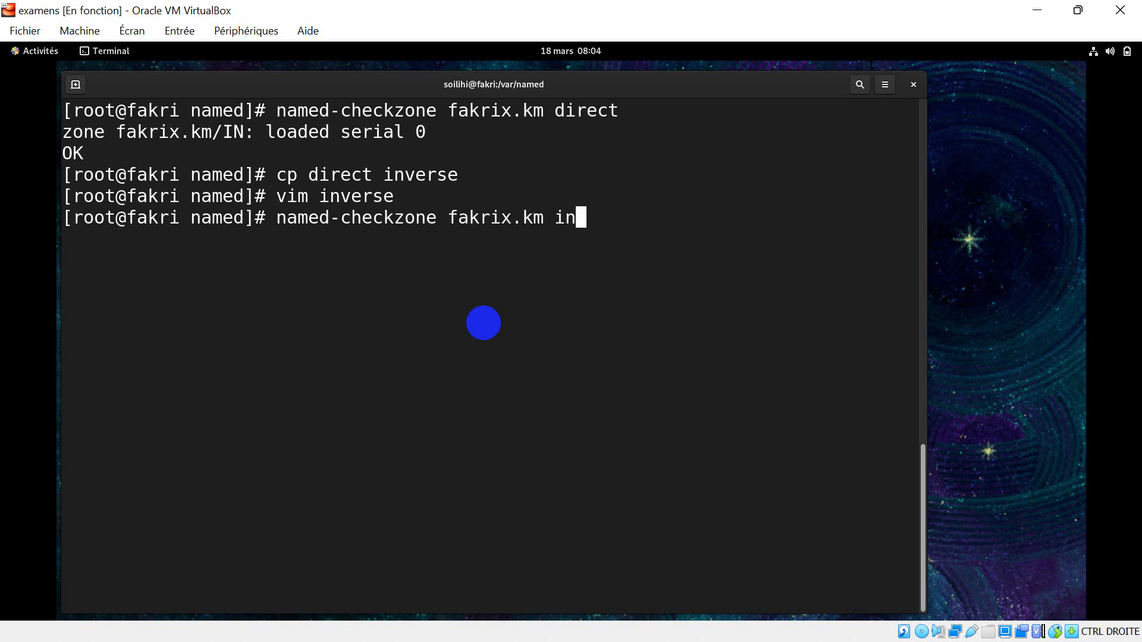
type("verse")
key("Return")
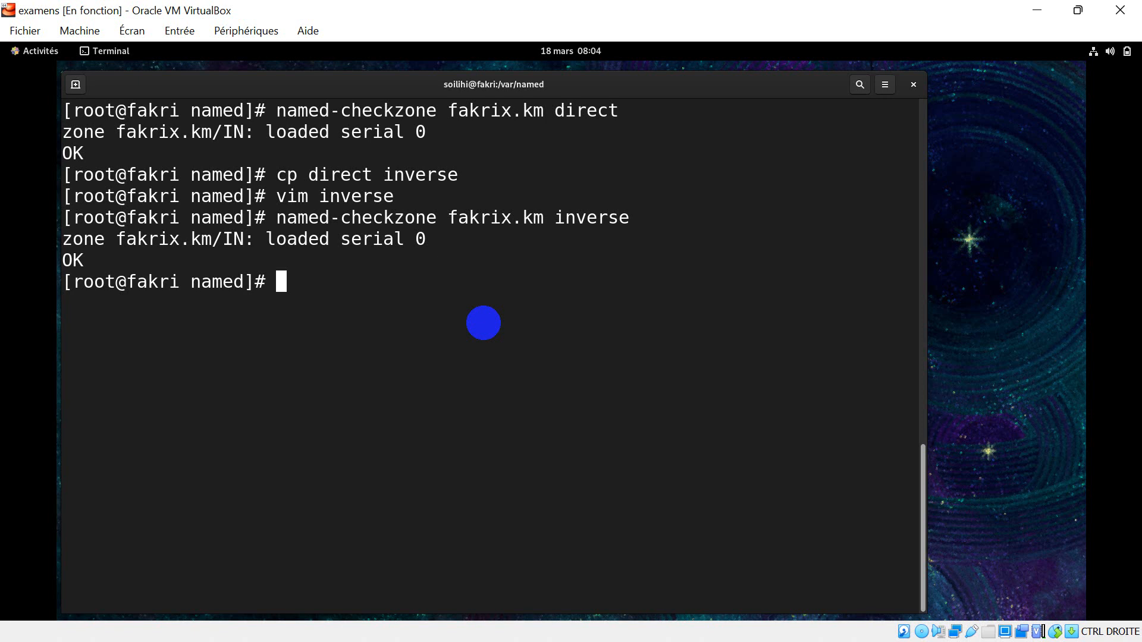
Restart the named service with systemctl.
type("system")
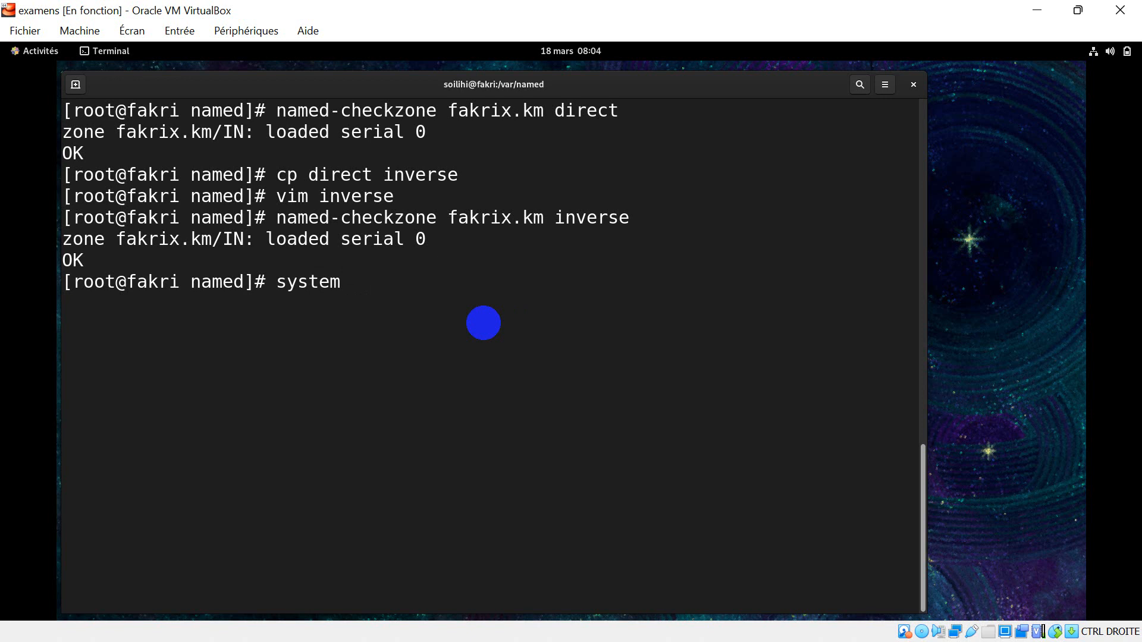
type("ctl rse")
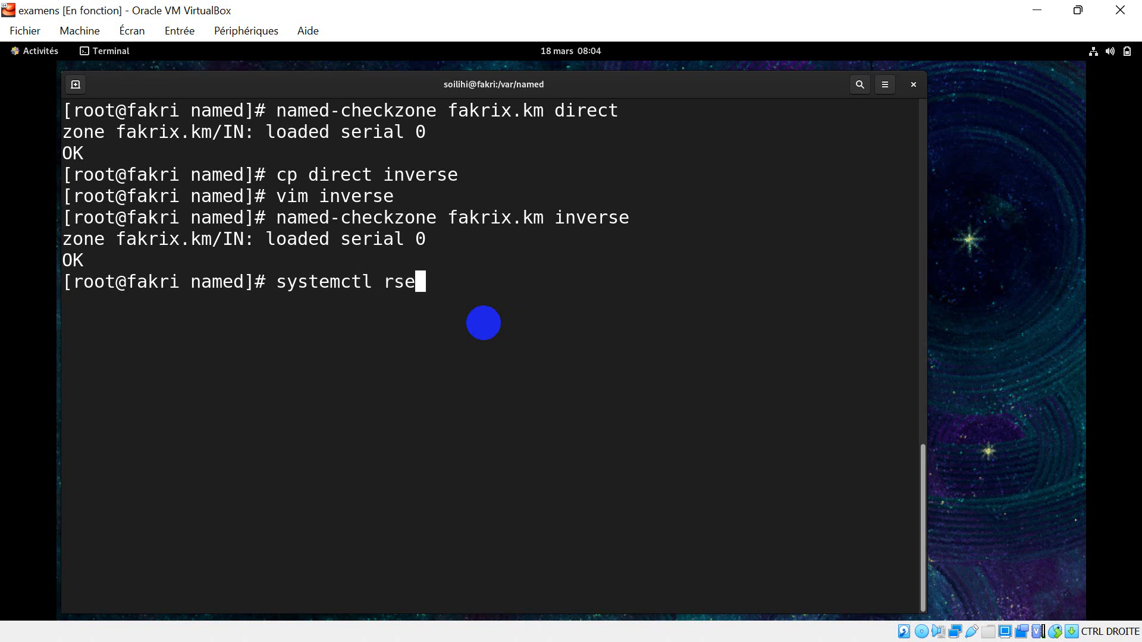
key("BackSpace")
key("BackSpace")
type("estart named")
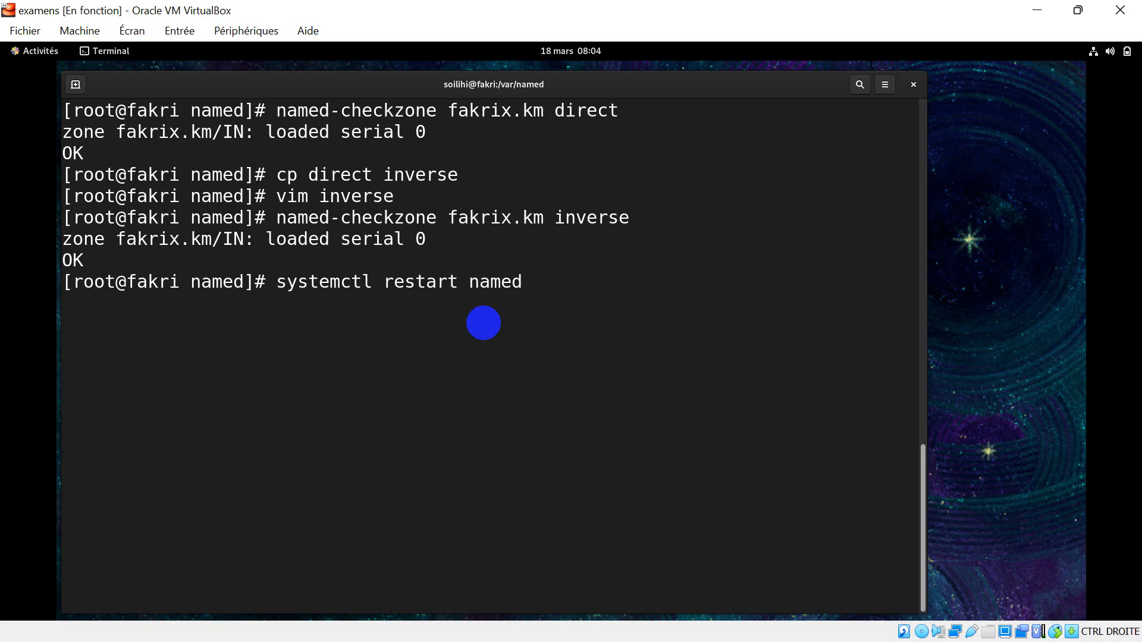
key("Return")
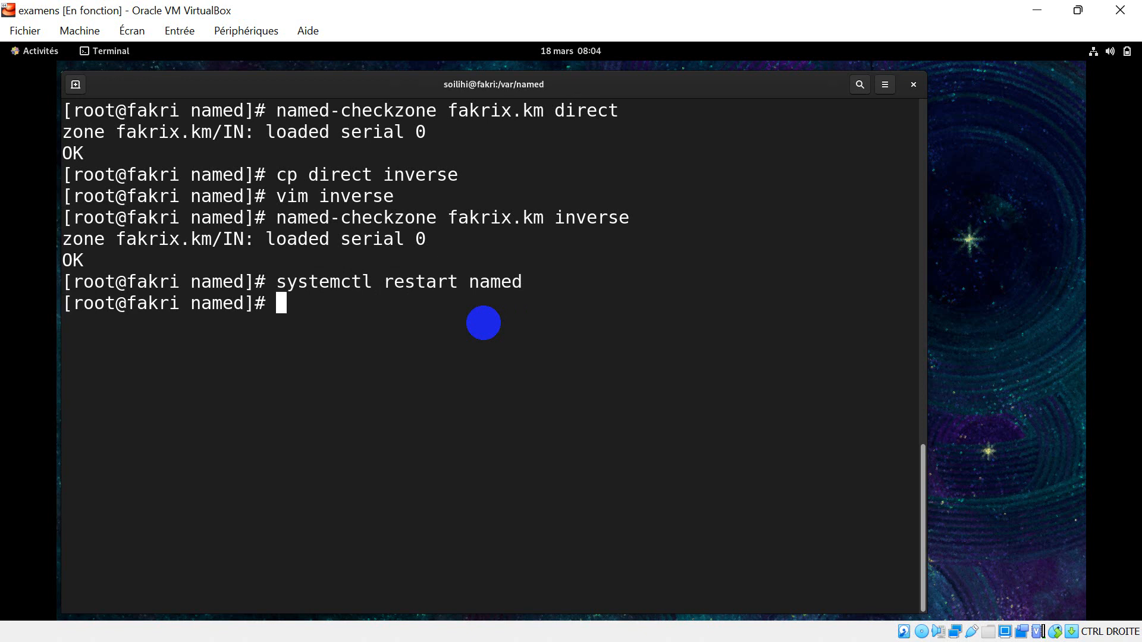
Enable the named service at boot with systemctl.
key("Up")
key("Left")
key("Left")
key("Left")
key("Left")
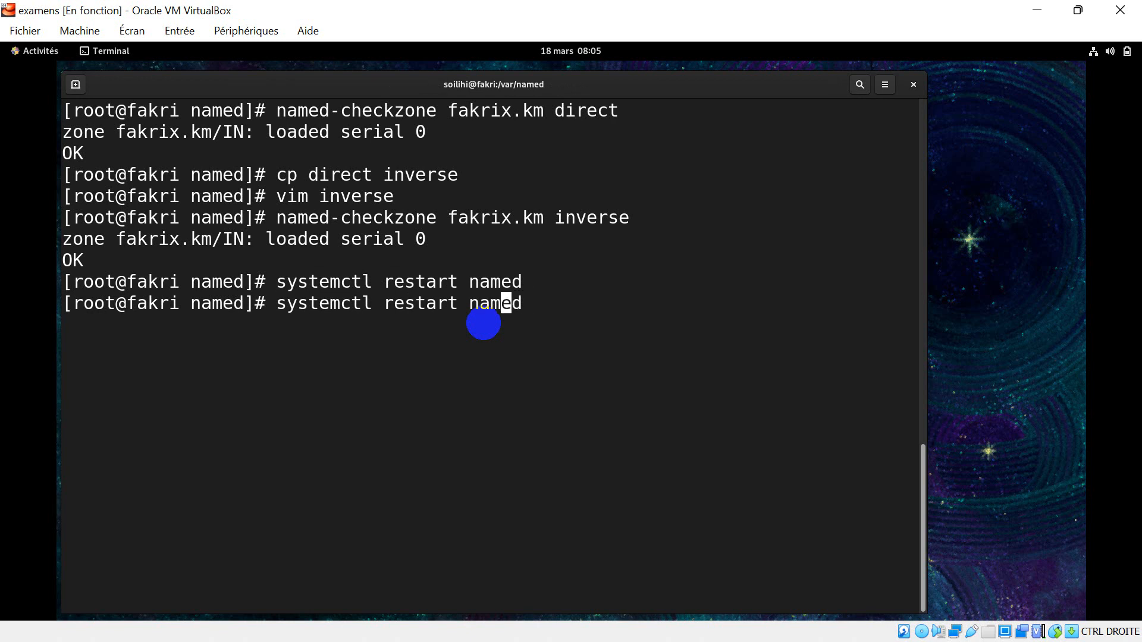
key("Left")
key("Left")
key("BackSpace")
key("BackSpace")
key("BackSpace")
key("BackSpace")
key("BackSpace")
key("BackSpace")
key("BackSpace")
type("enable")
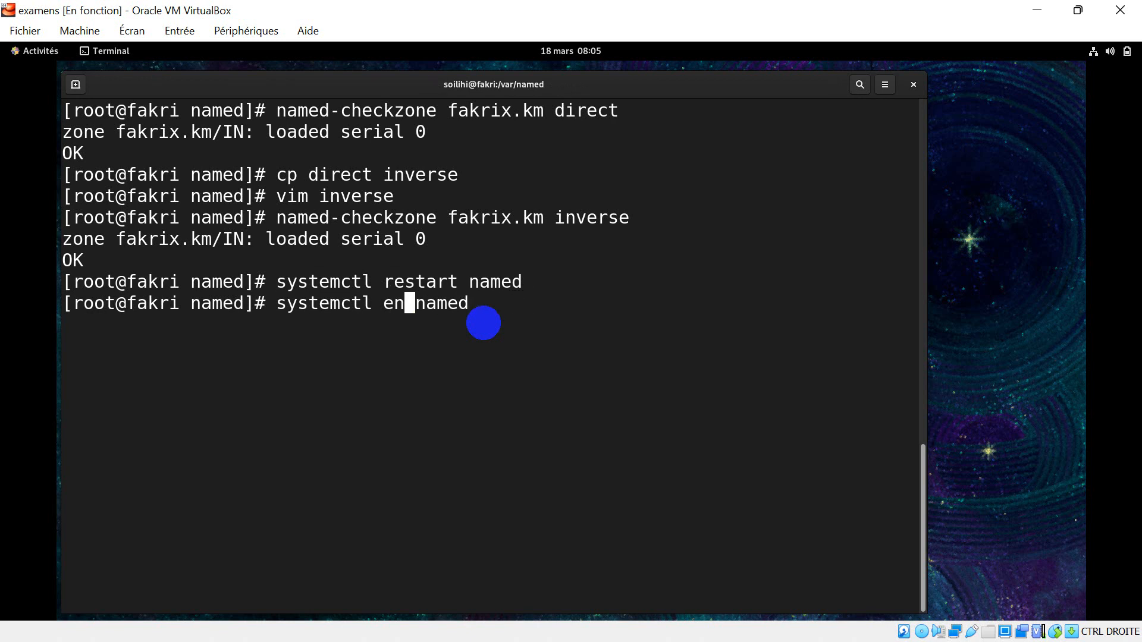
key("Return")
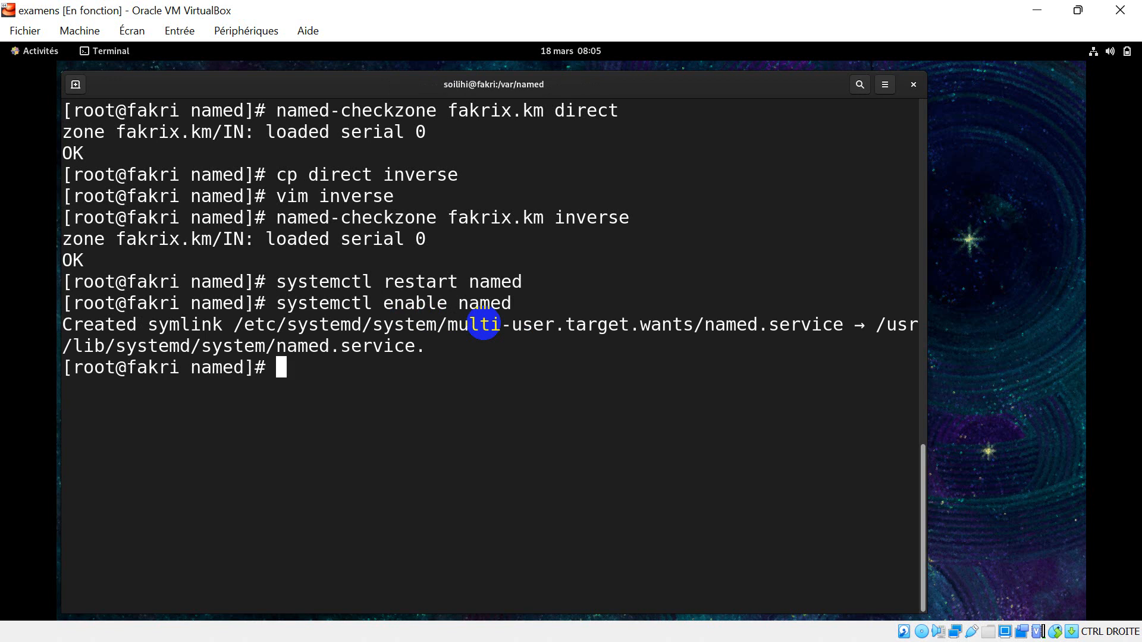
Clear the terminal and permanently allow the dns service through the firewall with firewall-cmd.
key("ctrl+l")
type("fire")
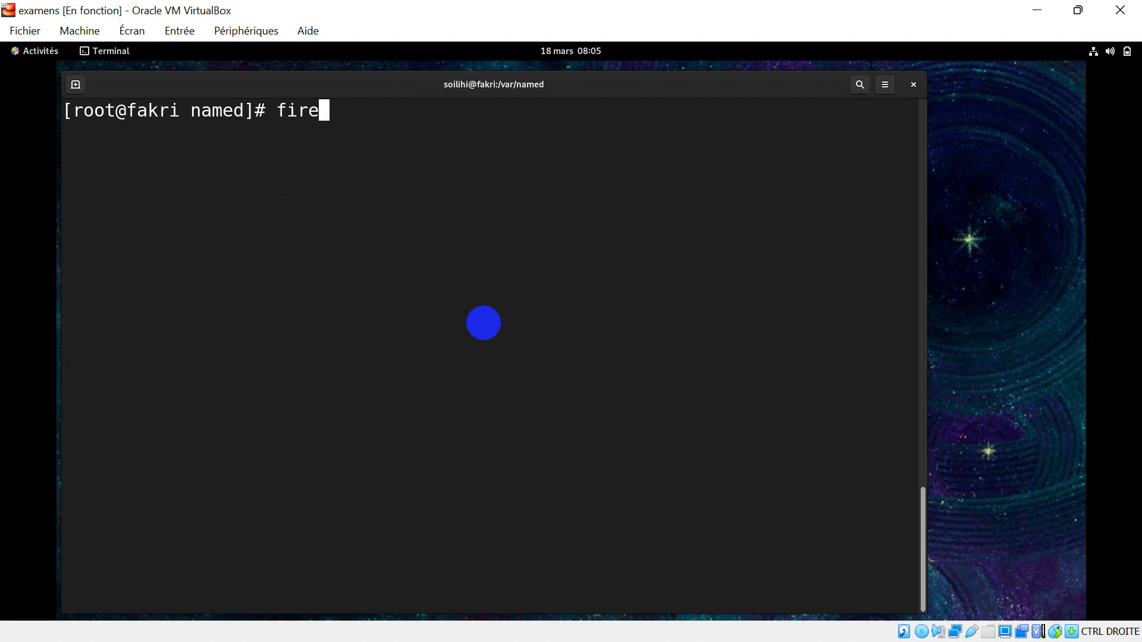
type("wall-cmd ")
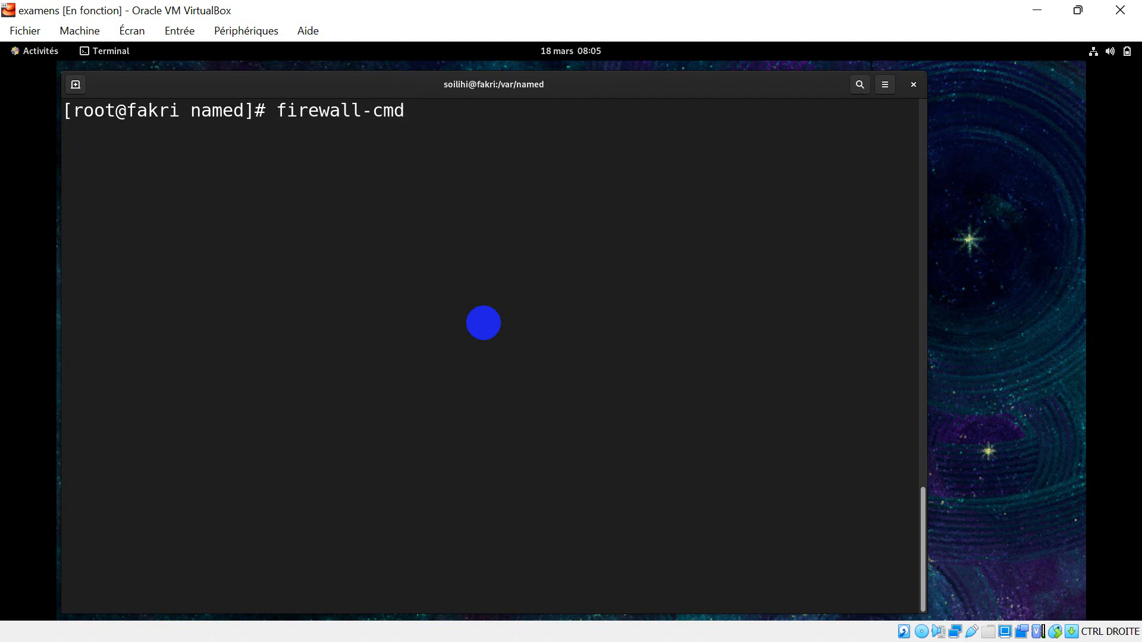
type("--add-service=r")
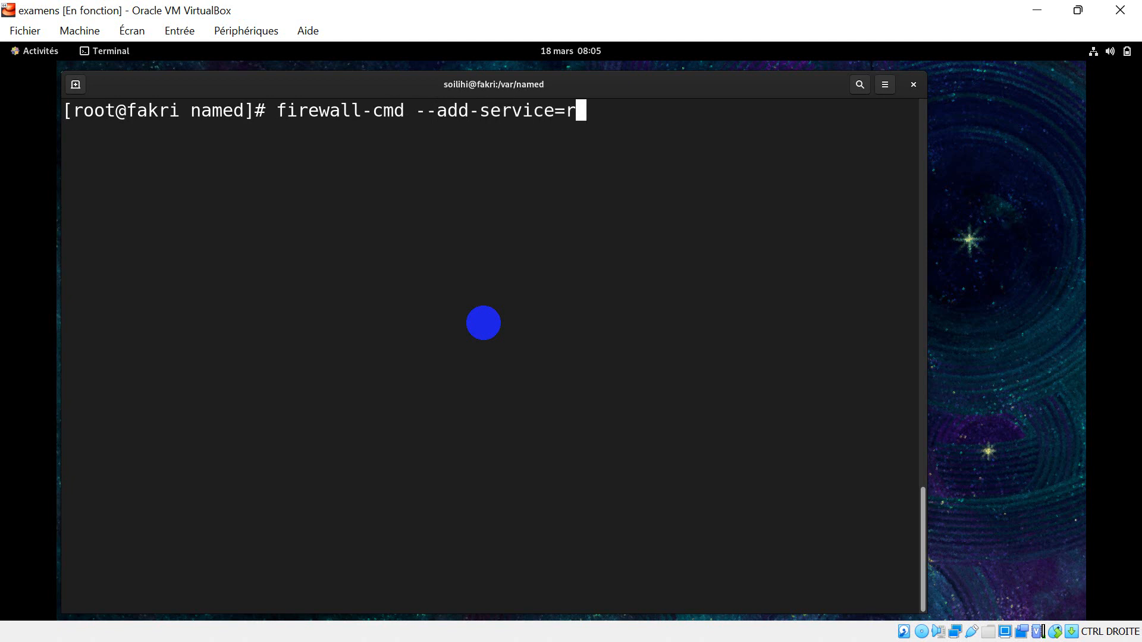
key("BackSpace")
type("dns --")
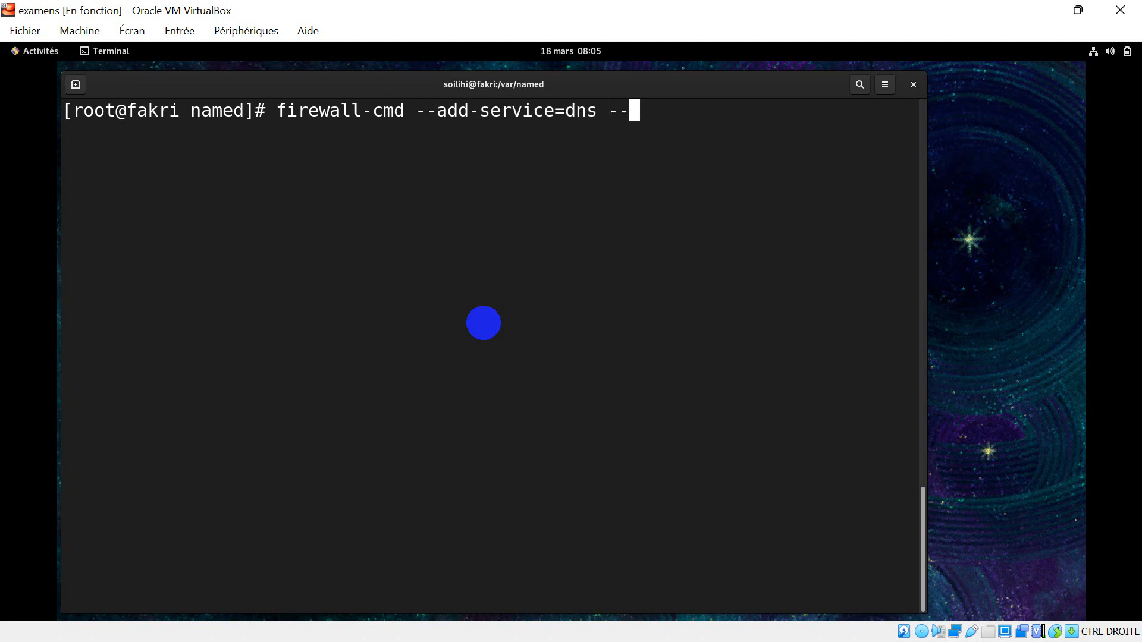
type("permanent")
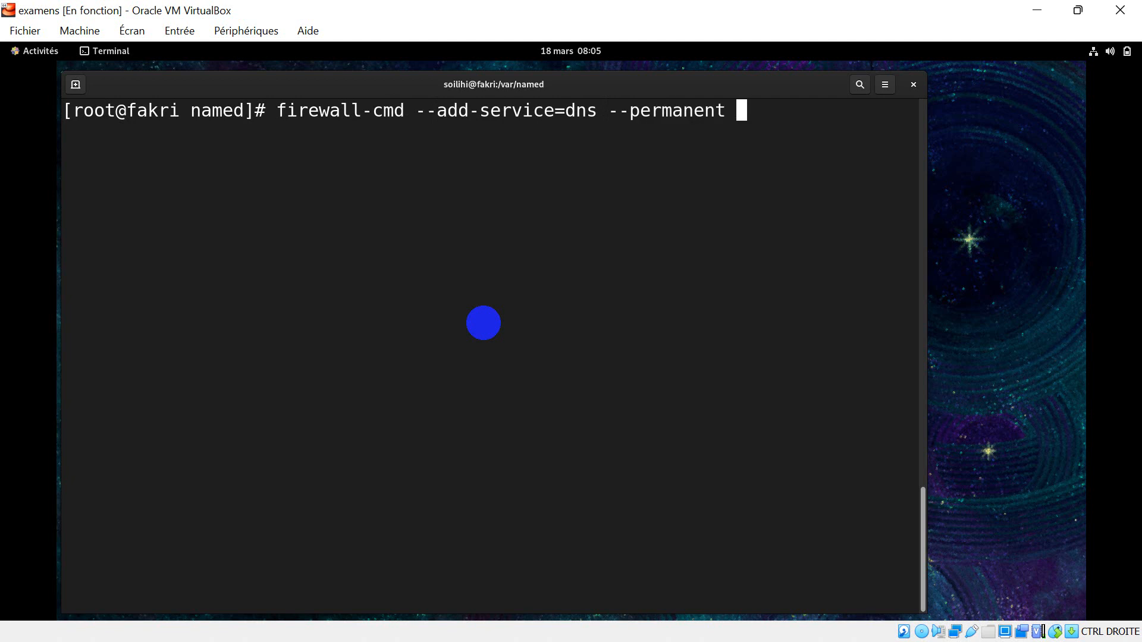
key("Return")
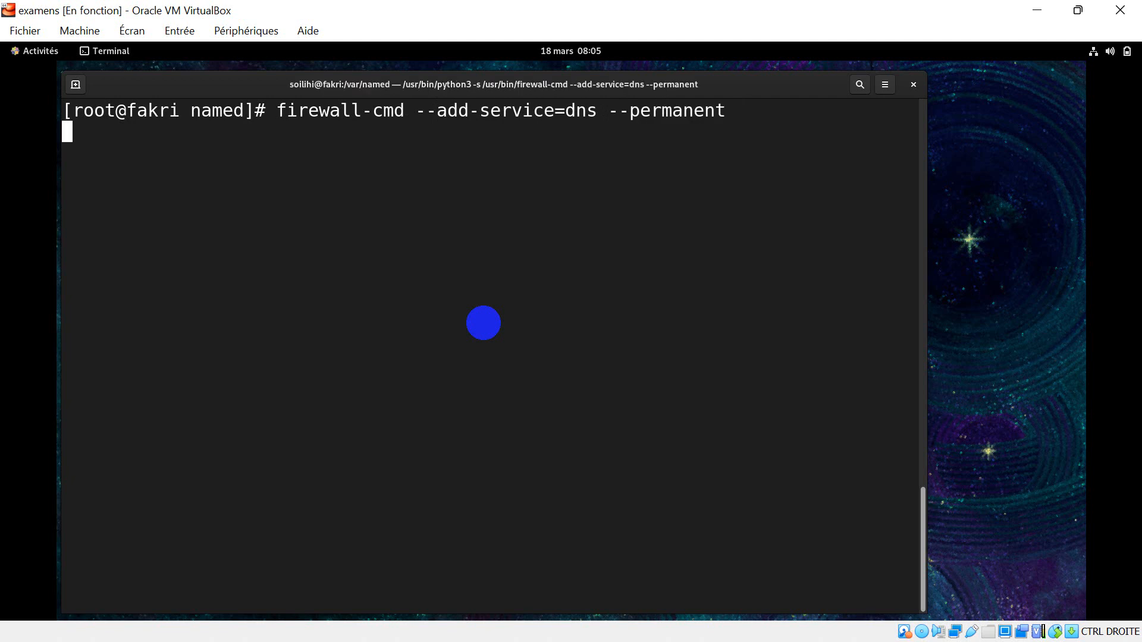
Reload the firewall configuration with firewall-cmd.
key("Up")
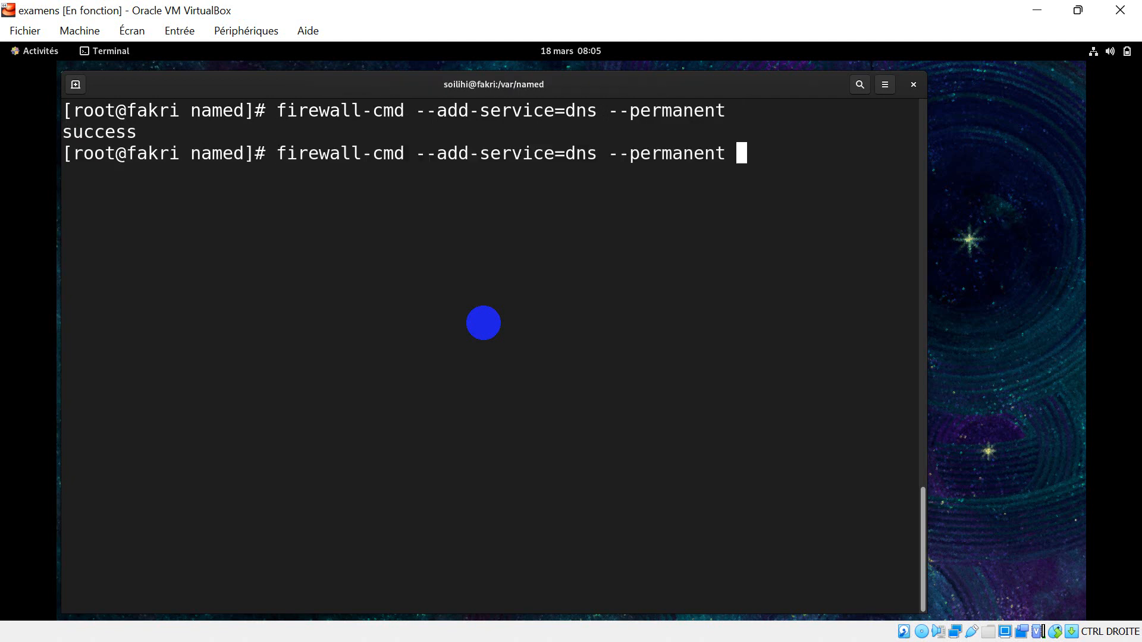
key("BackSpace")
key("BackSpace")
key("BackSpace")
key("BackSpace")
key("BackSpace")
key("BackSpace")
key("BackSpace")
key("BackSpace")
key("BackSpace")
key("BackSpace")
key("BackSpace")
key("BackSpace")
key("BackSpace")
key("BackSpace")
key("BackSpace")
key("BackSpace")
key("BackSpace")
key("BackSpace")
key("BackSpace")
key("BackSpace")
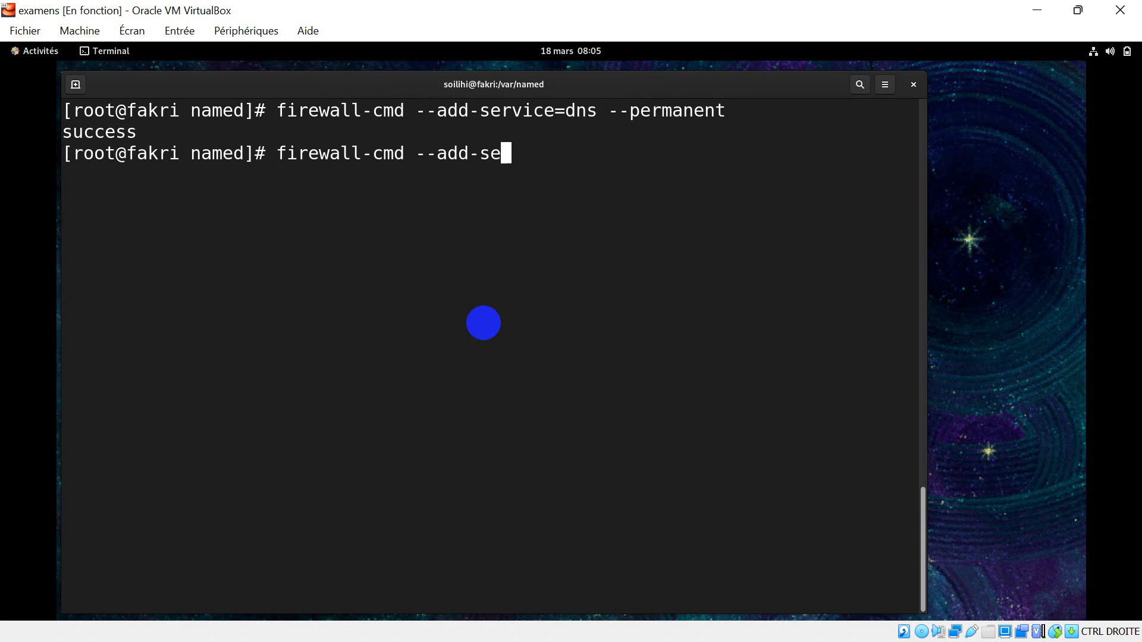
key("BackSpace")
key("BackSpace")
key("BackSpace")
key("BackSpace")
key("BackSpace")
key("BackSpace")
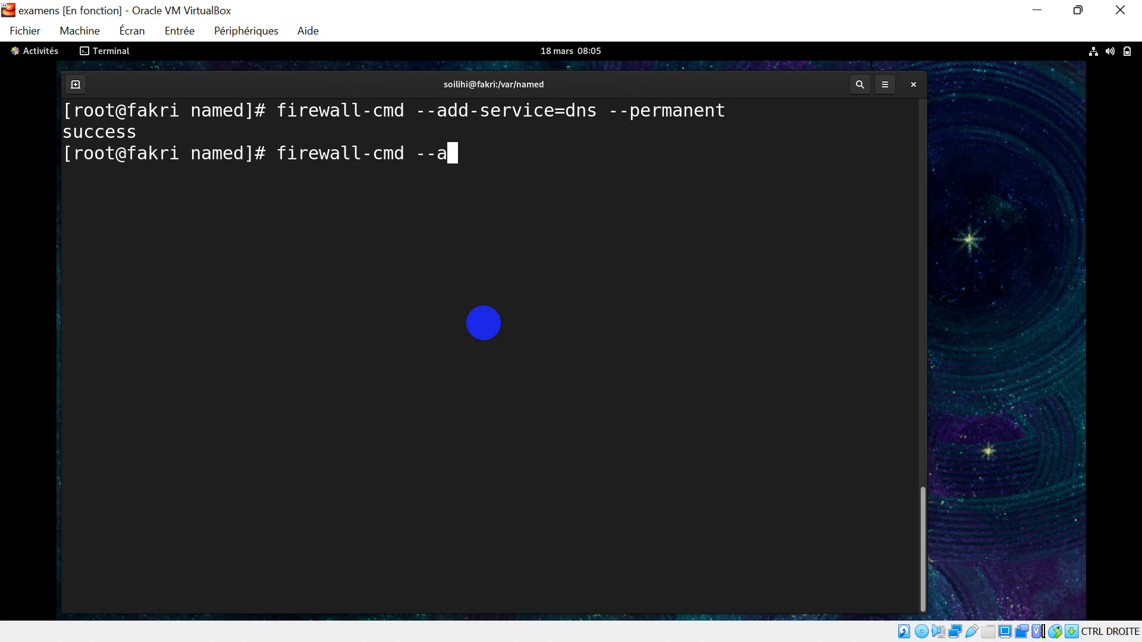
type("reload")
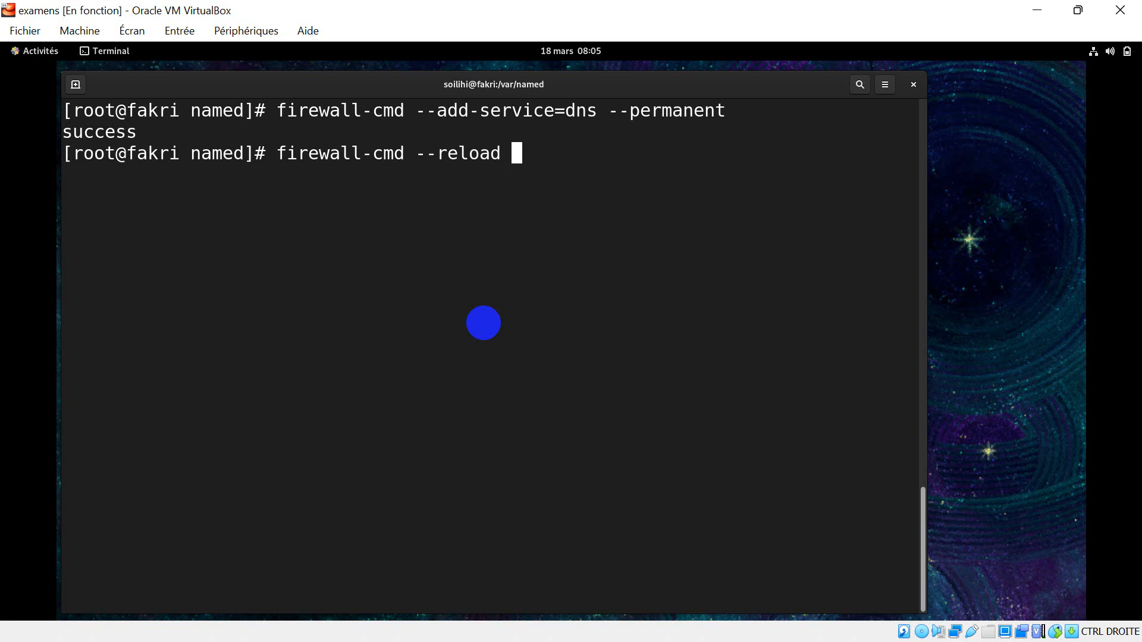
key("Return")
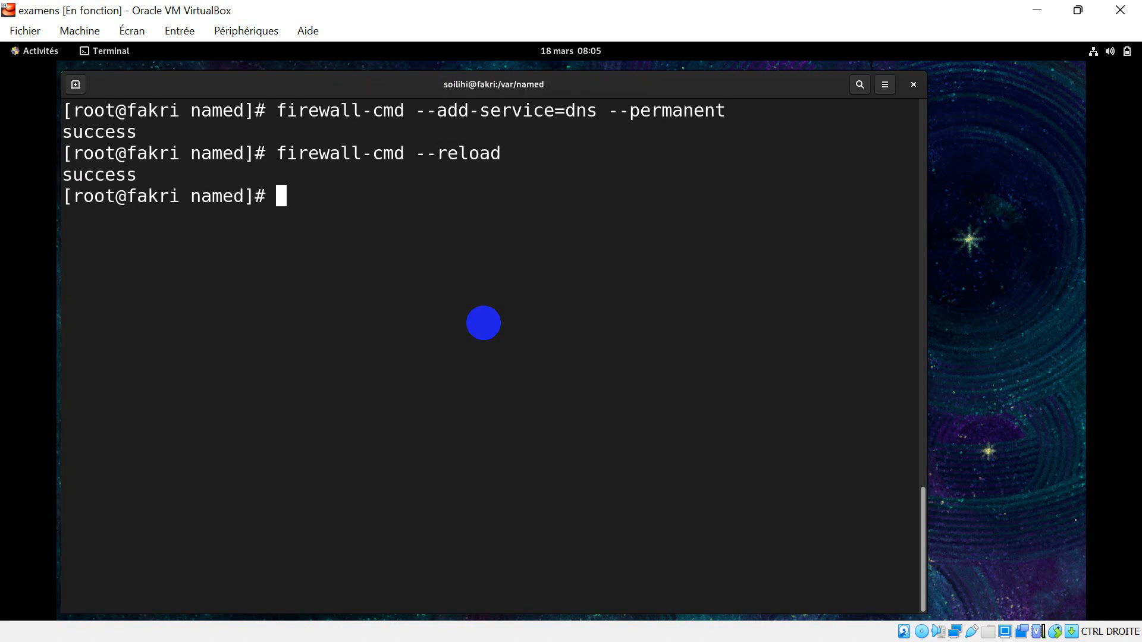
Change the owner of the zone files direct and inverse to named.
type("chown named ")
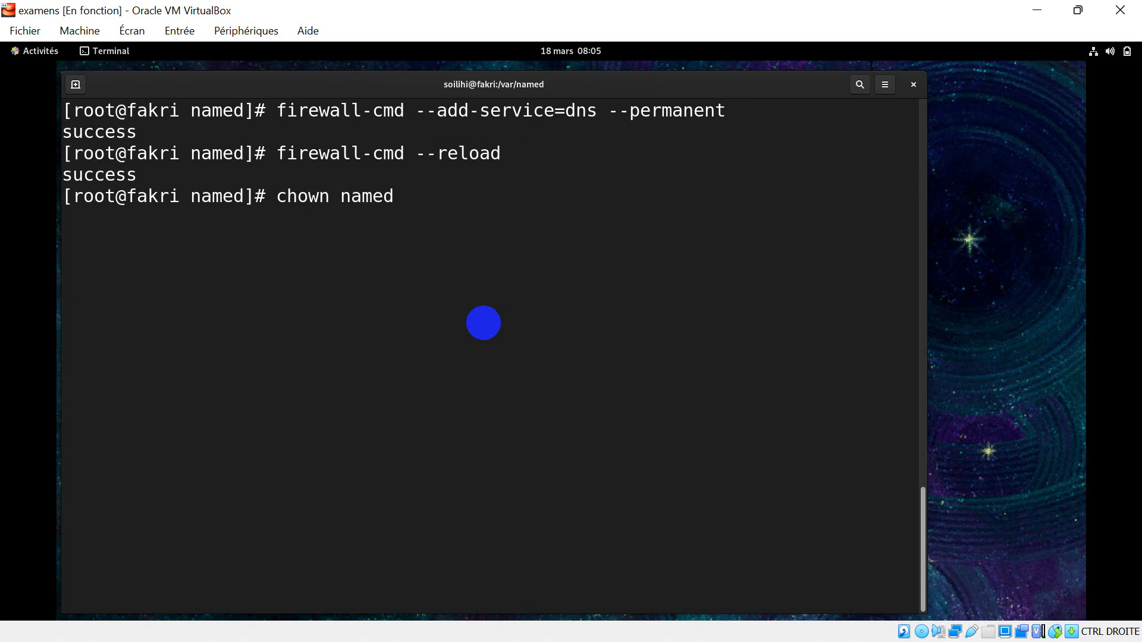
type("direct")
key("Return")
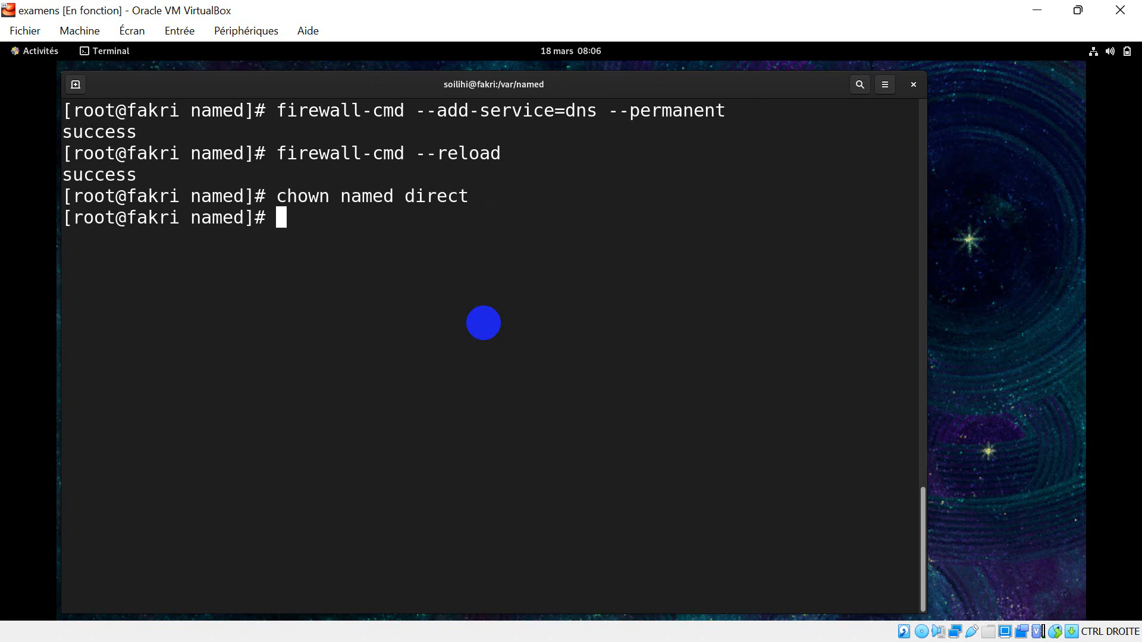
key("Up")
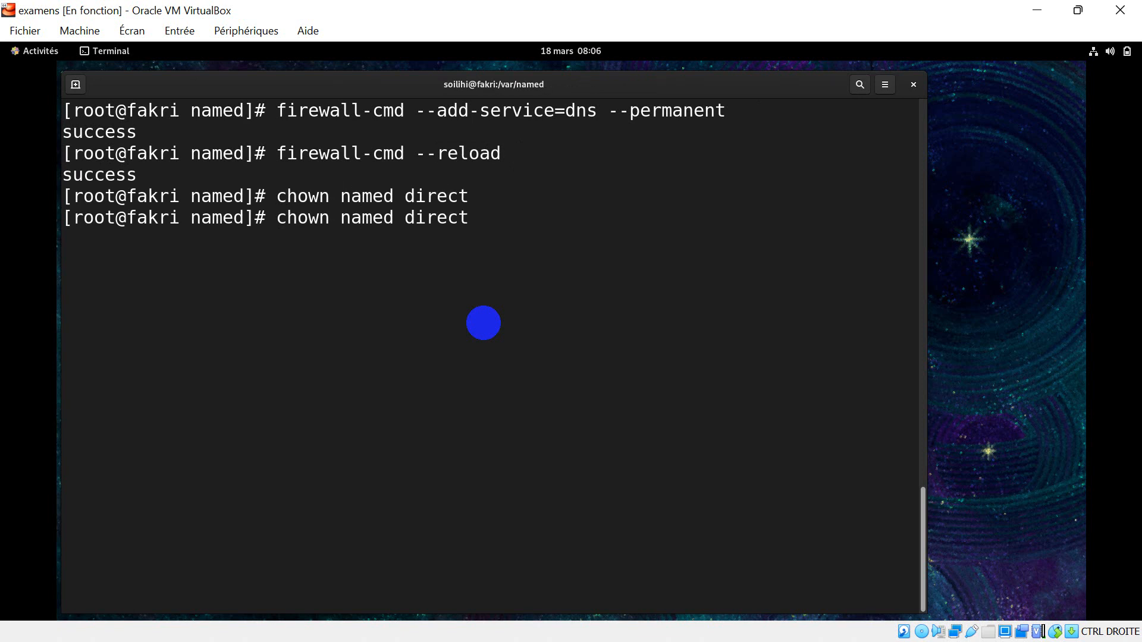
key("BackSpace")
key("BackSpace")
key("BackSpace")
key("BackSpace")
key("BackSpace")
key("BackSpace")
key("BackSpace")
type("inverse")
key("Return")
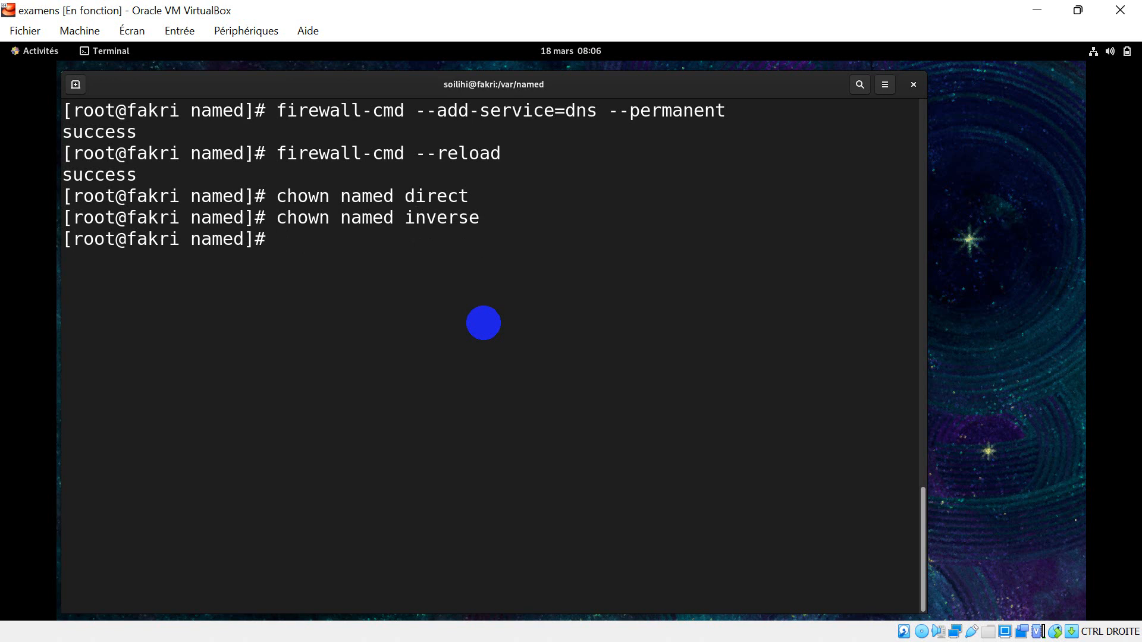
Restart the named service again to apply the zone files' new ownership.
type("systemctl ")
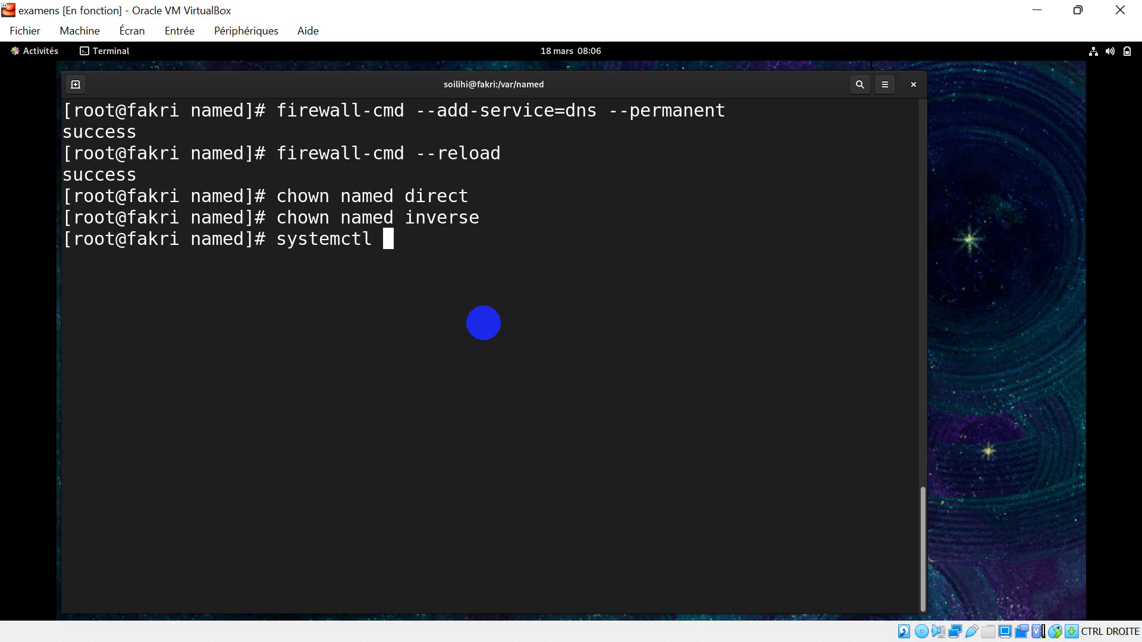
type("res")
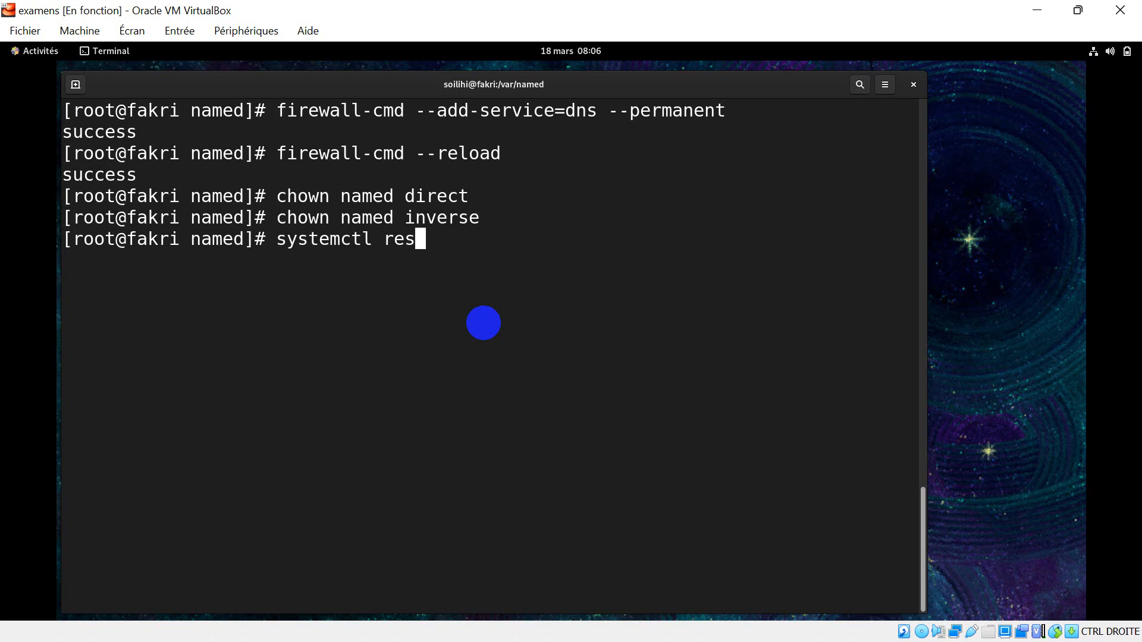
type("tart")
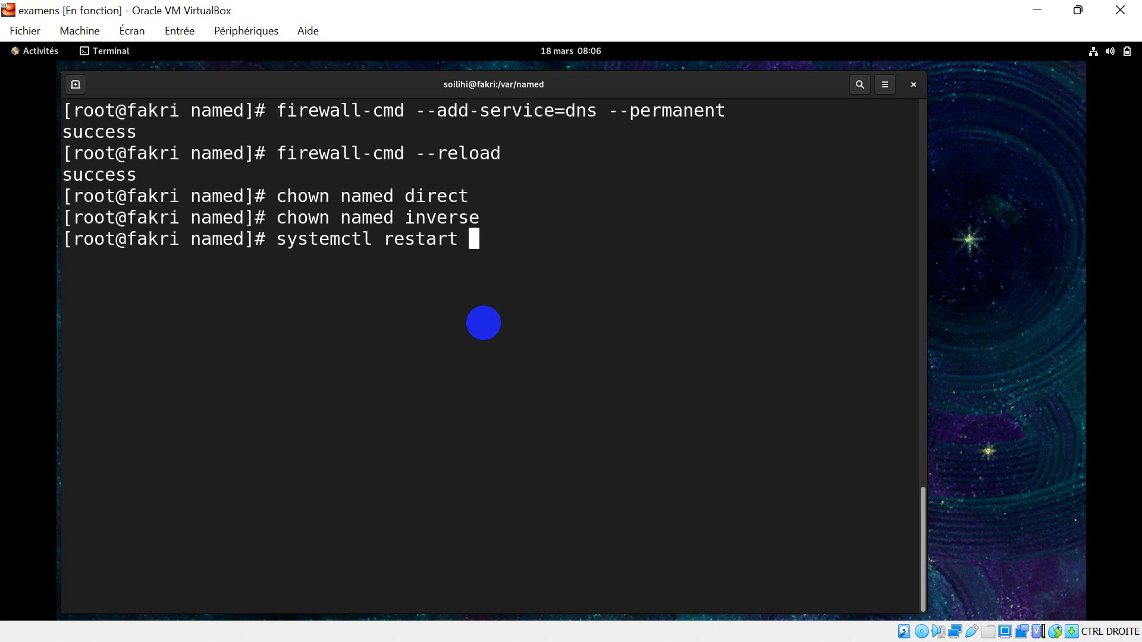
type("named")
key("Return")
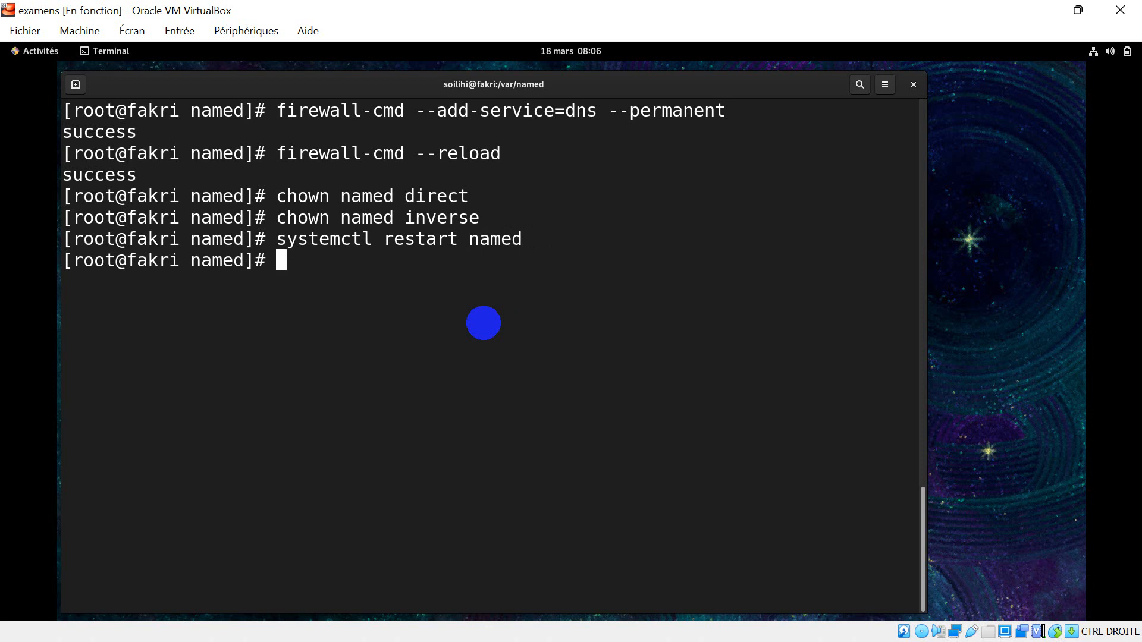
Clear the terminal and query the DNS server for www with nslookup.
key("ctrl+l")
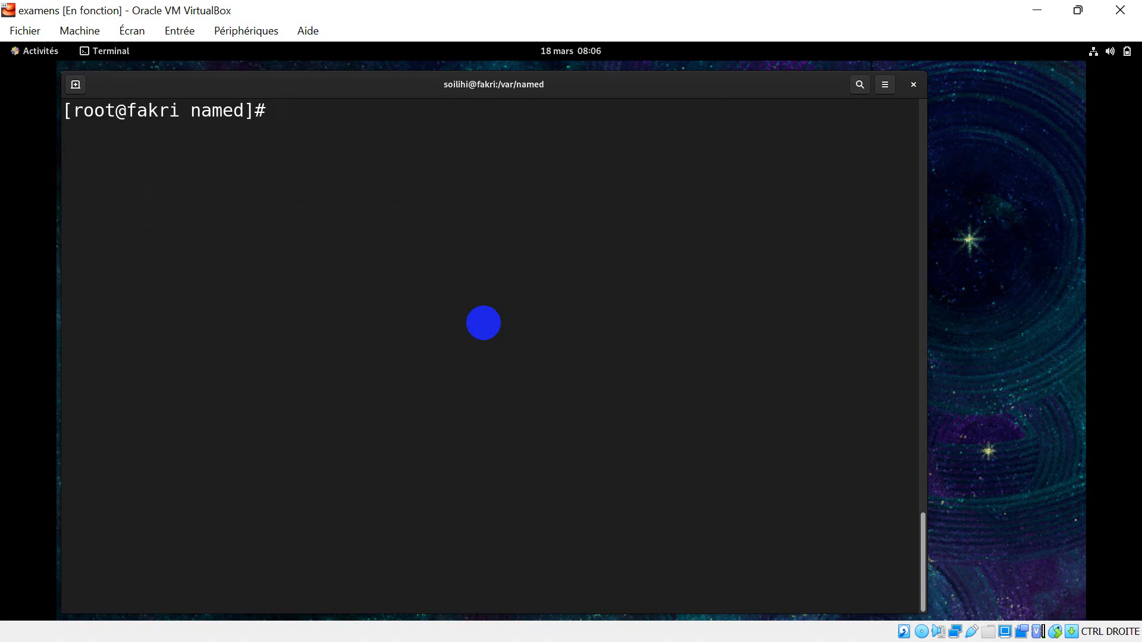
type("nslookup www")
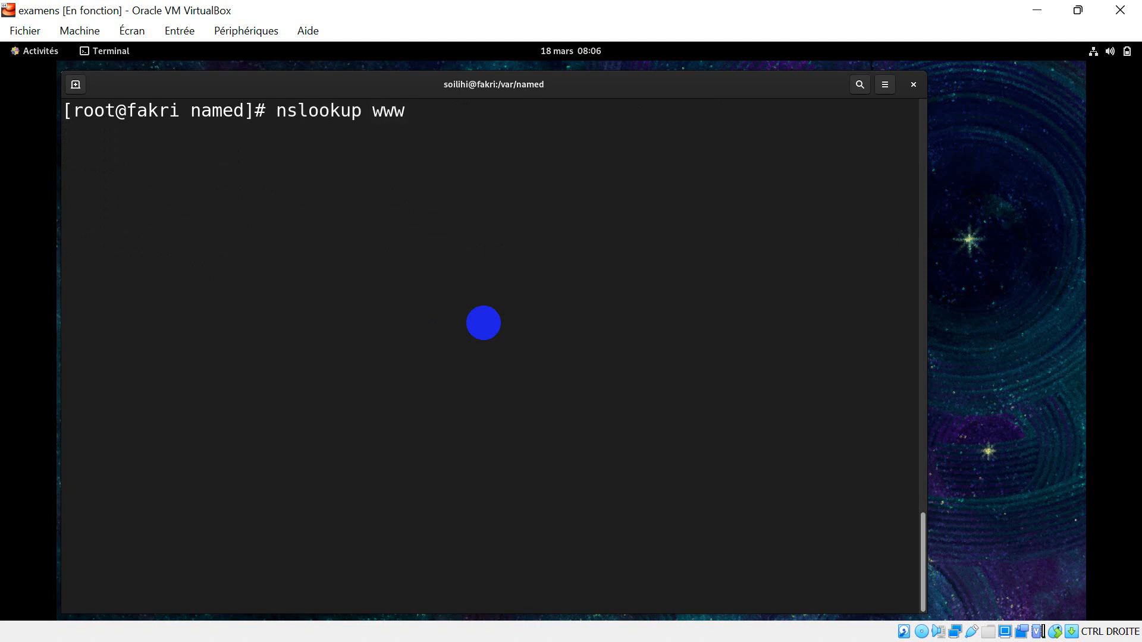
key("Return")
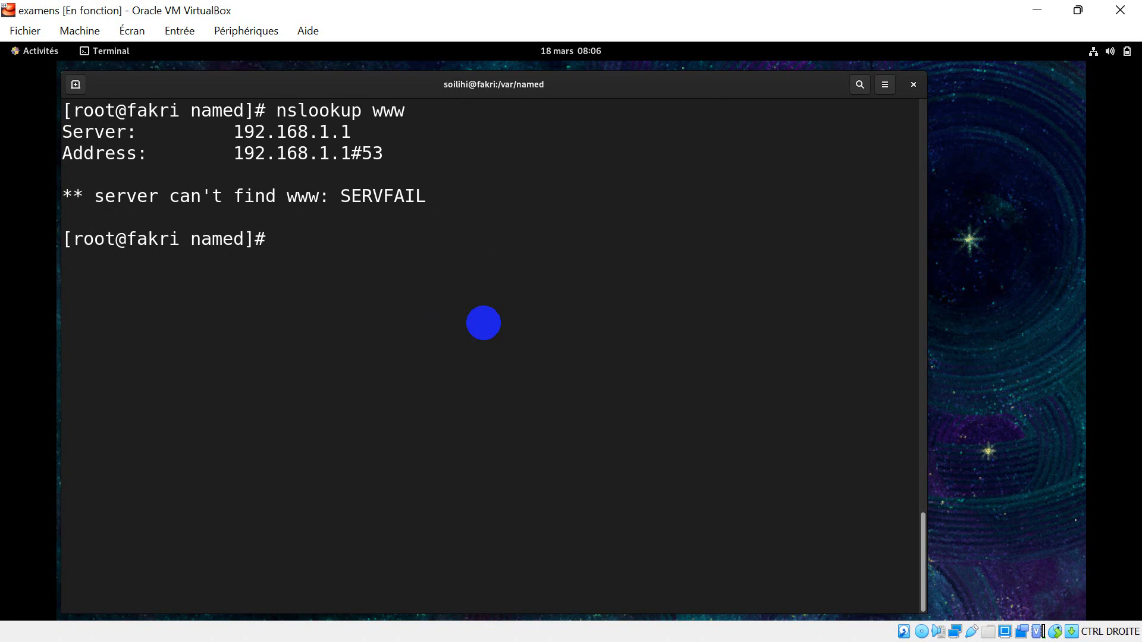
Clear the terminal and open /etc/resolv.conf in vim.
key("ctrl+l")
type("vi")
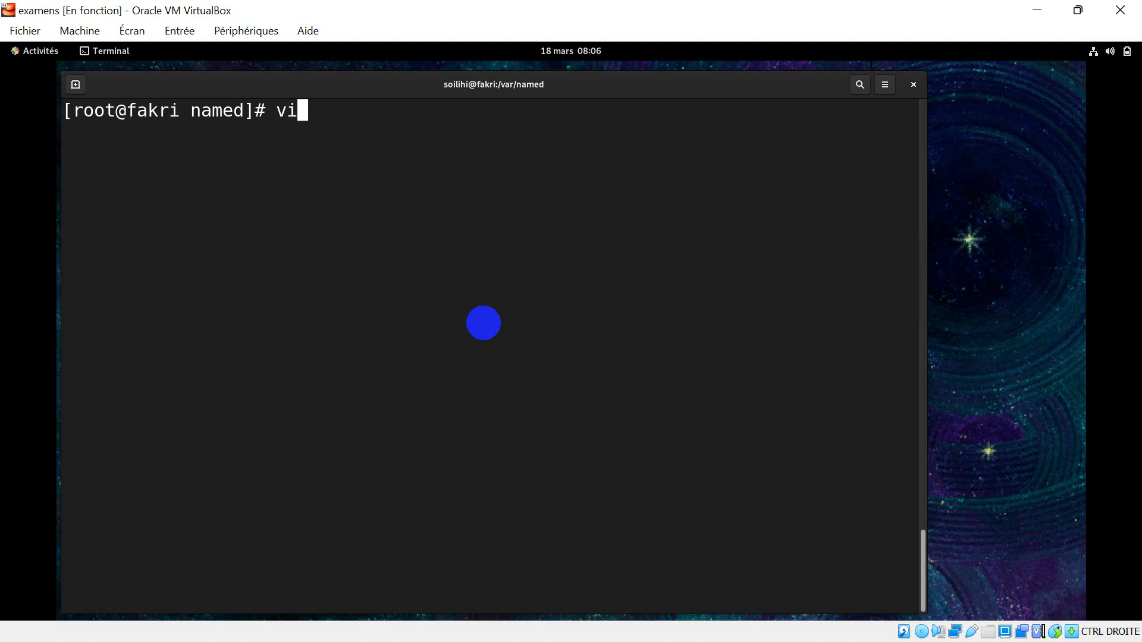
type("m /etc/")
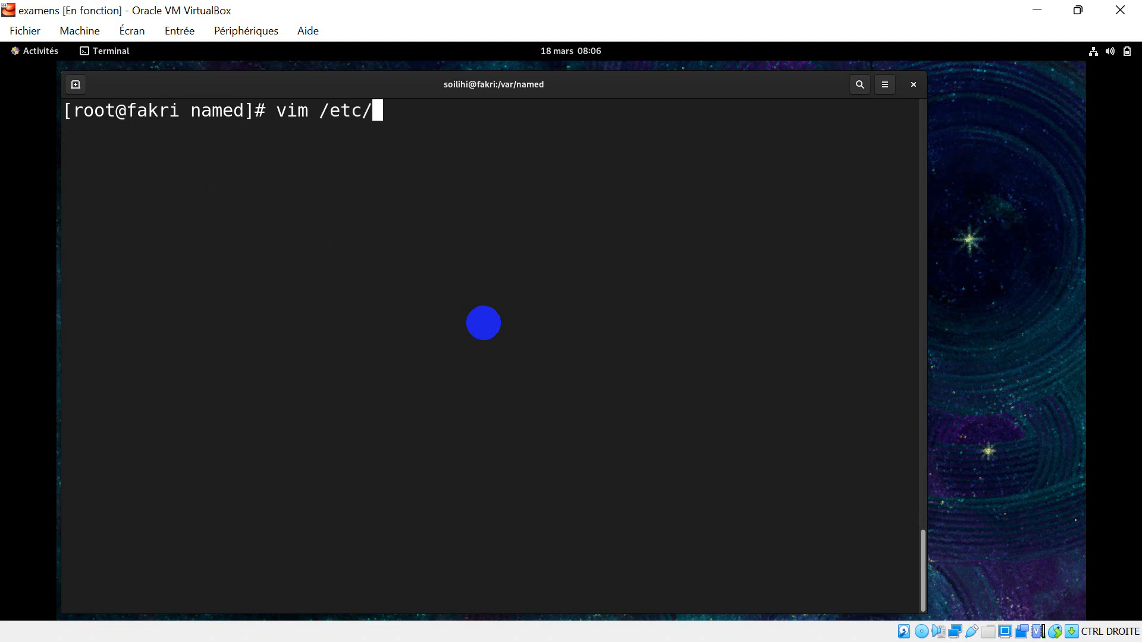
type("res")
key("Tab")
key("Return")
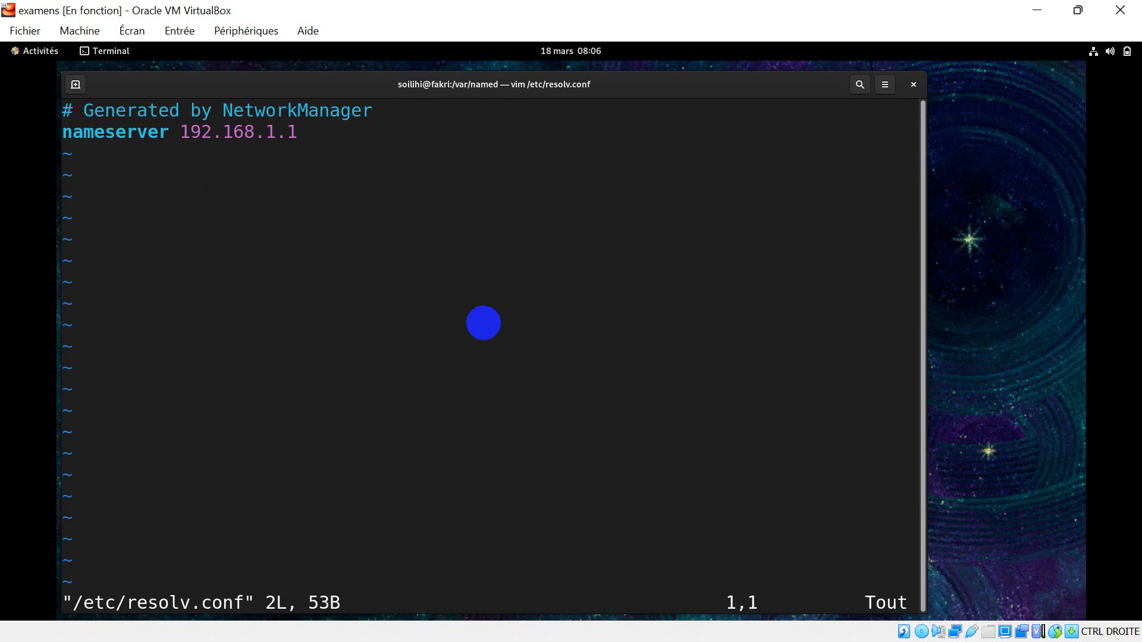
Add the line "search fakrix.km" below the nameserver entry in resolv.conf, then save the file and quit vim.
key("i")
key("Down")
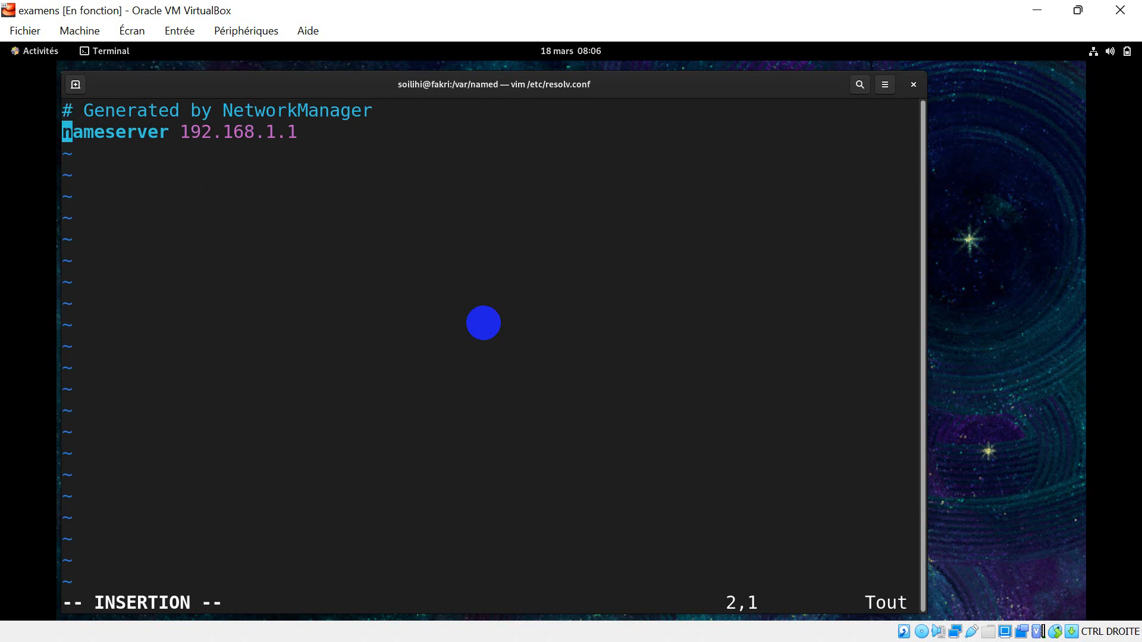
key("Right")
key("Right")
key("Right")
key("Right")
key("Right")
key("Right")
key("Right")
key("Right")
key("Right")
key("Right")
key("Right")
key("Right")
key("Right")
key("Right")
key("Right")
key("Right")
key("End")
key("Return")
type("search ")
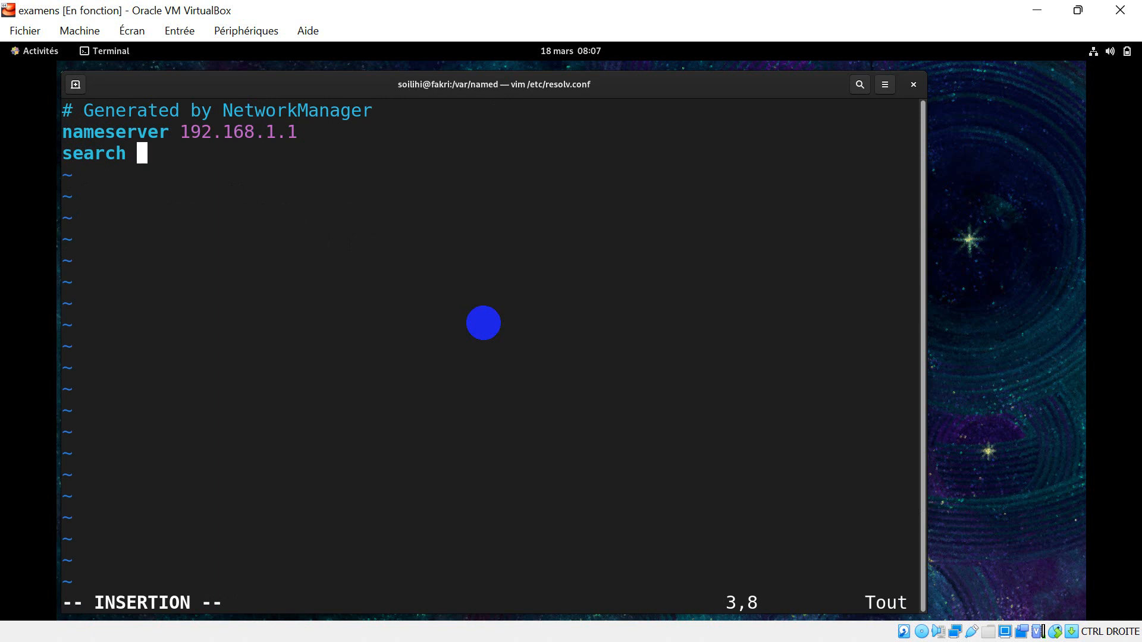
type("fakri")
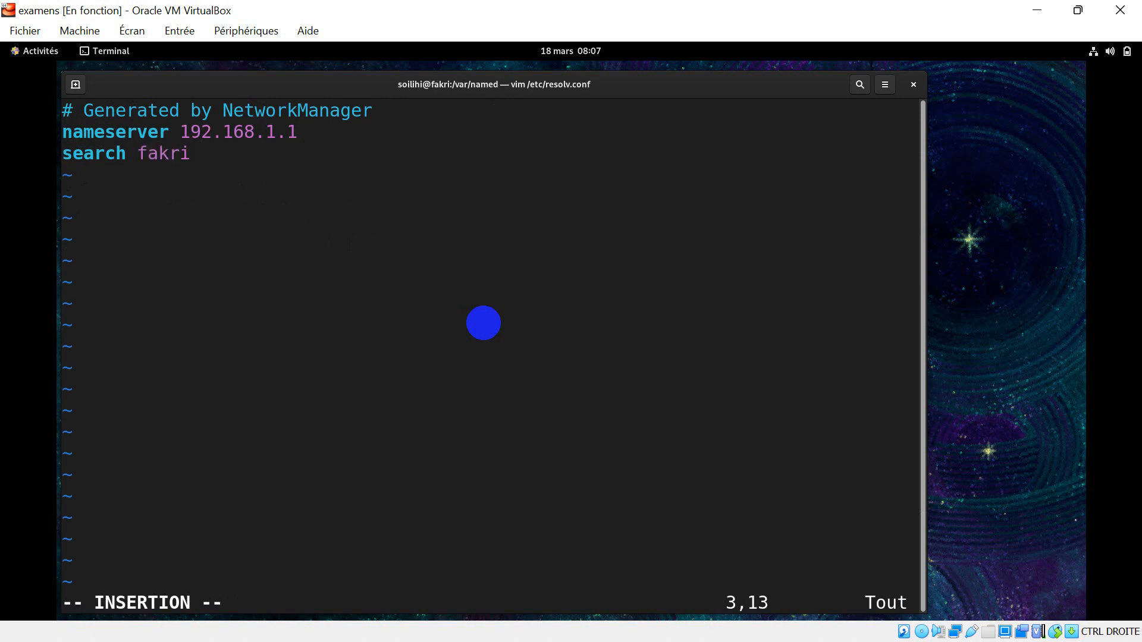
type("x.km")
key("Escape")
type(":wq")
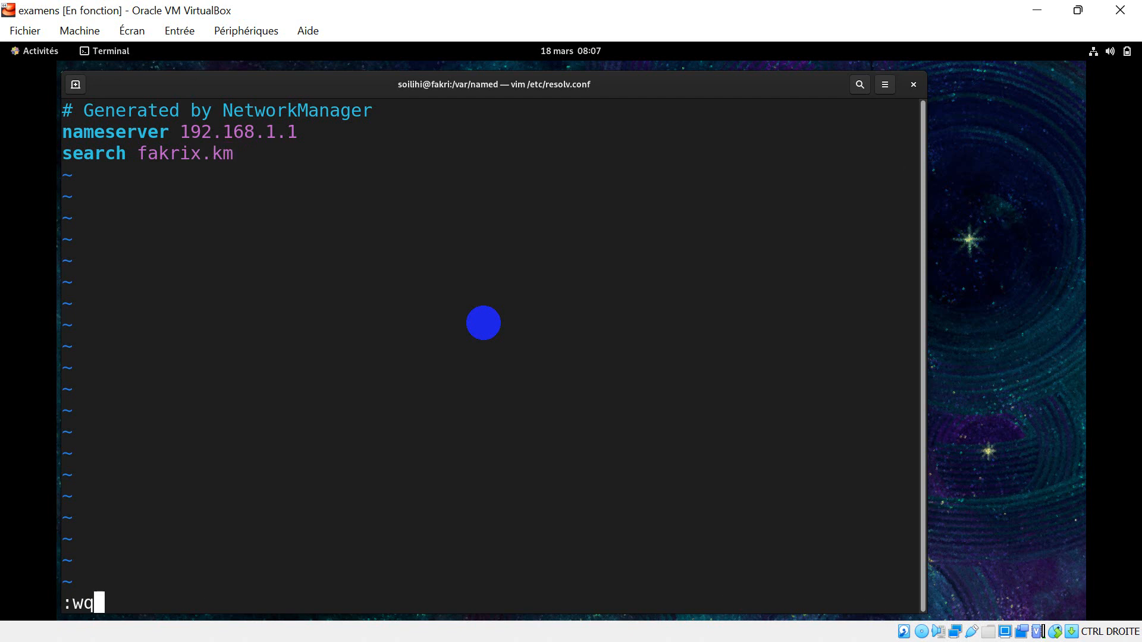
key("Return")
Restart the named service with systemctl after the resolver configuration change.
key("Up")
key("Up")
key("Up")
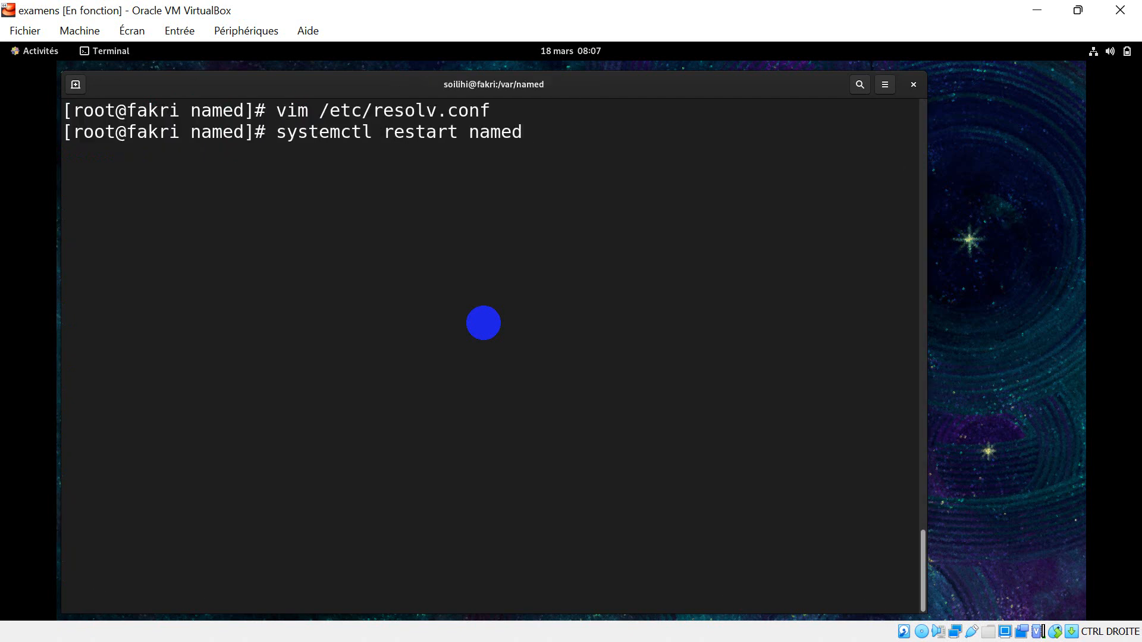
key("Return")
Run nslookup on the short name www again and highlight the returned answer.
key("Up")
key("Up")
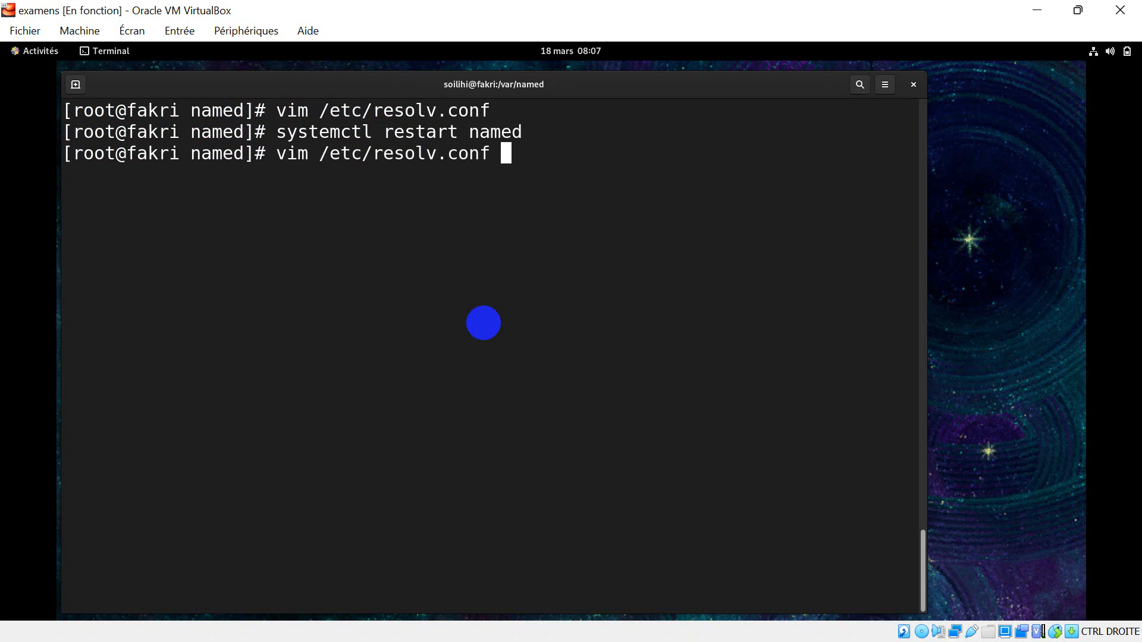
key("Return")
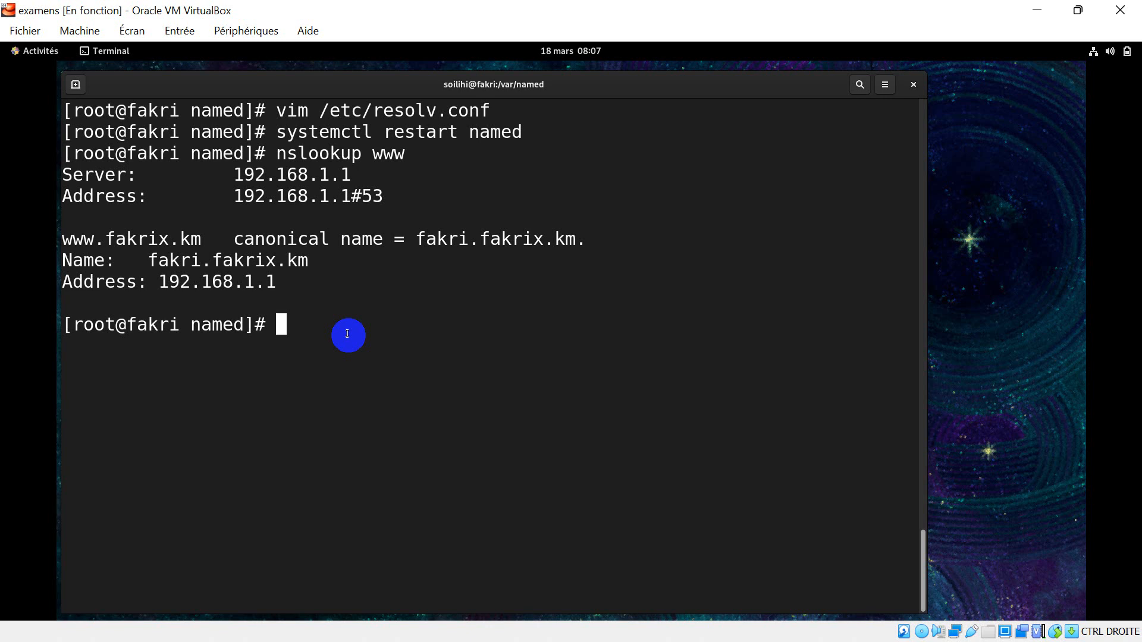
left_click_drag(347, 334, 437, 241)
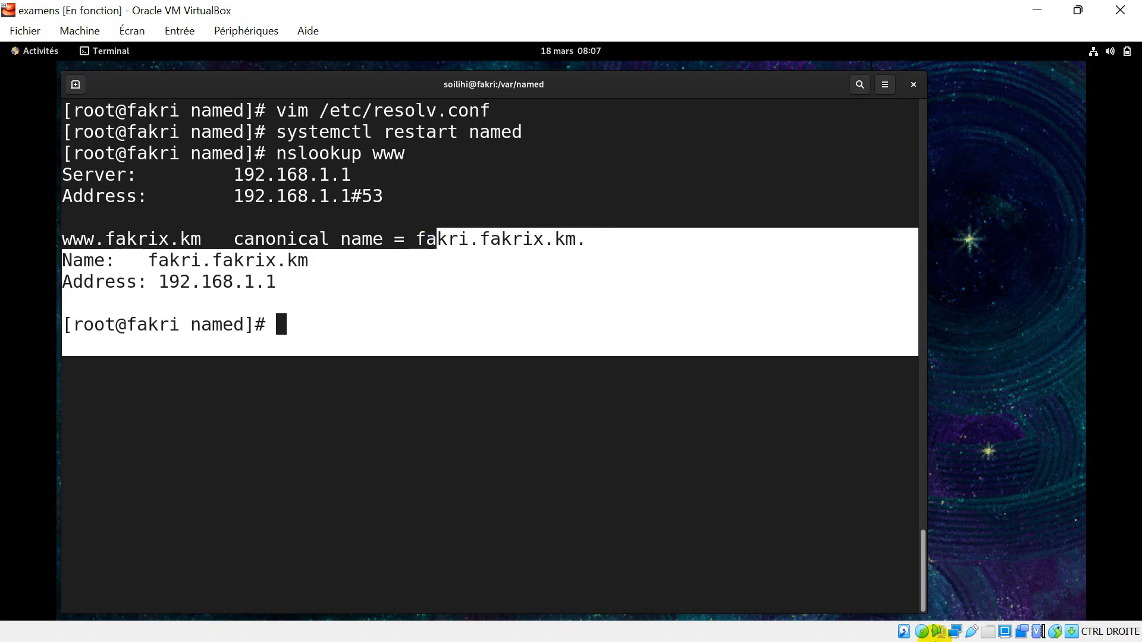